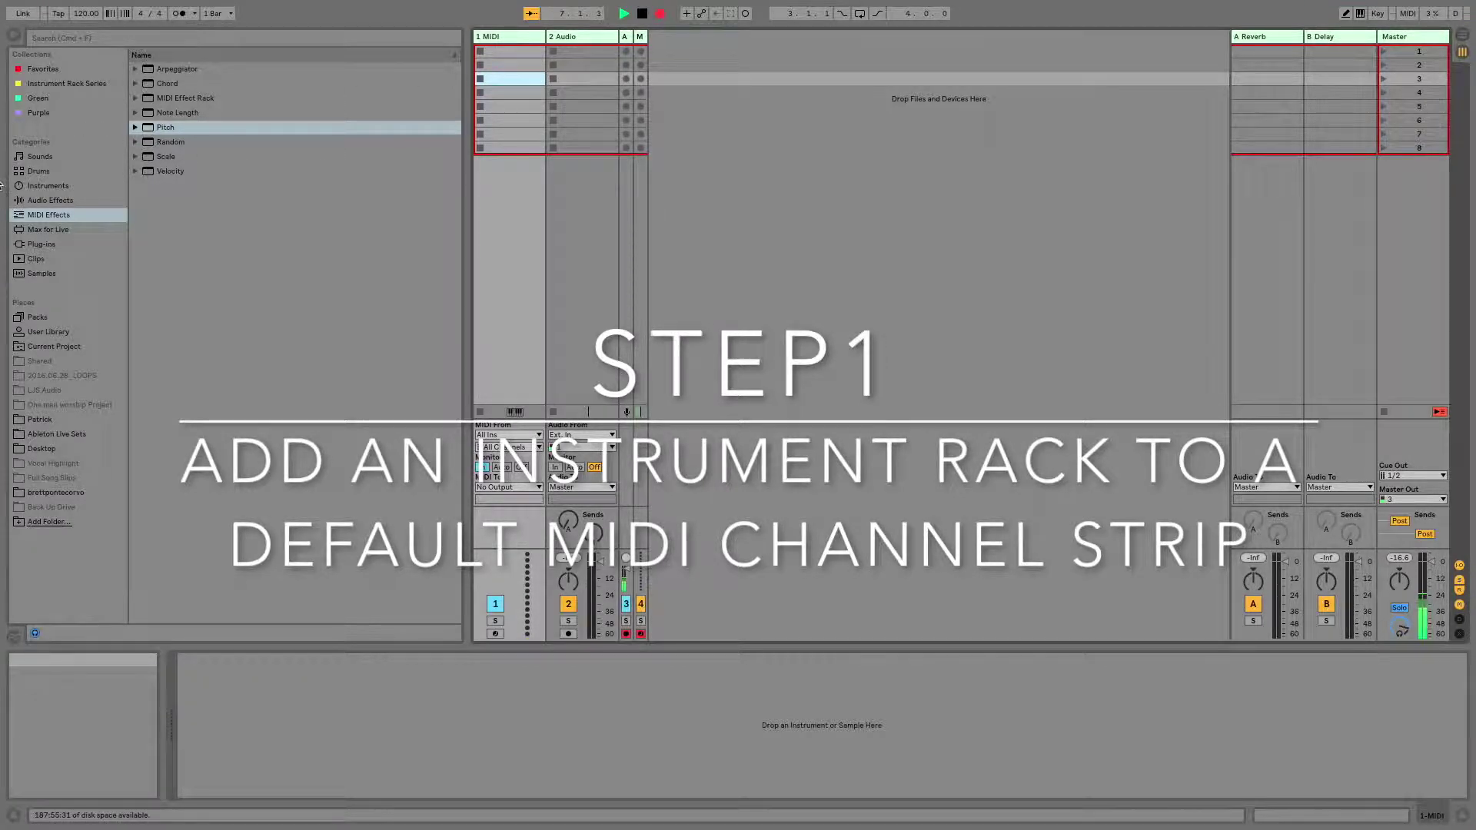
Add an Instrument Rack to the 1 MIDI track and show the rack's chain list
{"action": "left_click", "coordinate": [47, 185]}
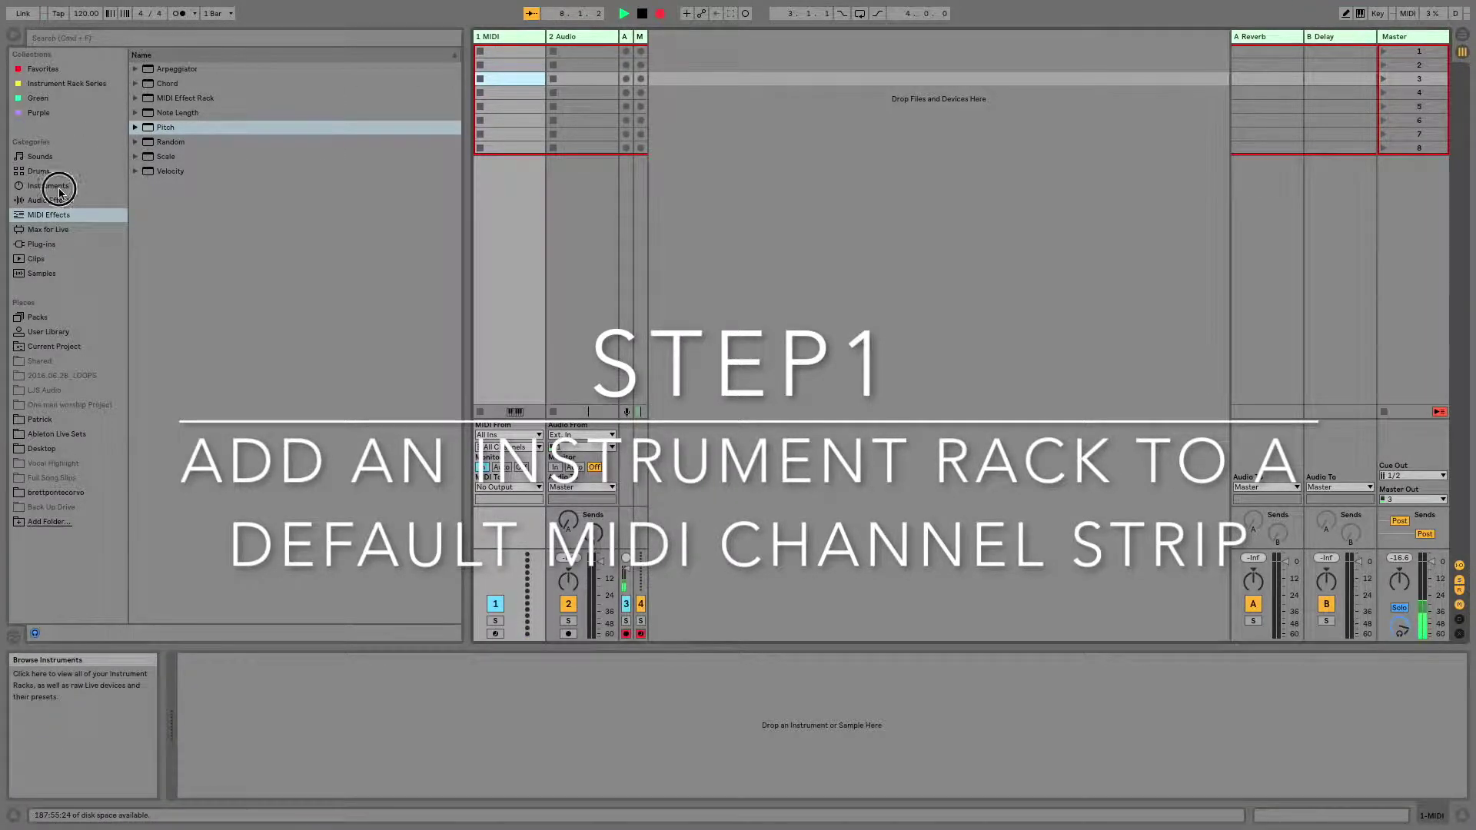
{"action": "left_click_drag", "start_coordinate": [167, 153], "coordinate": [515, 169]}
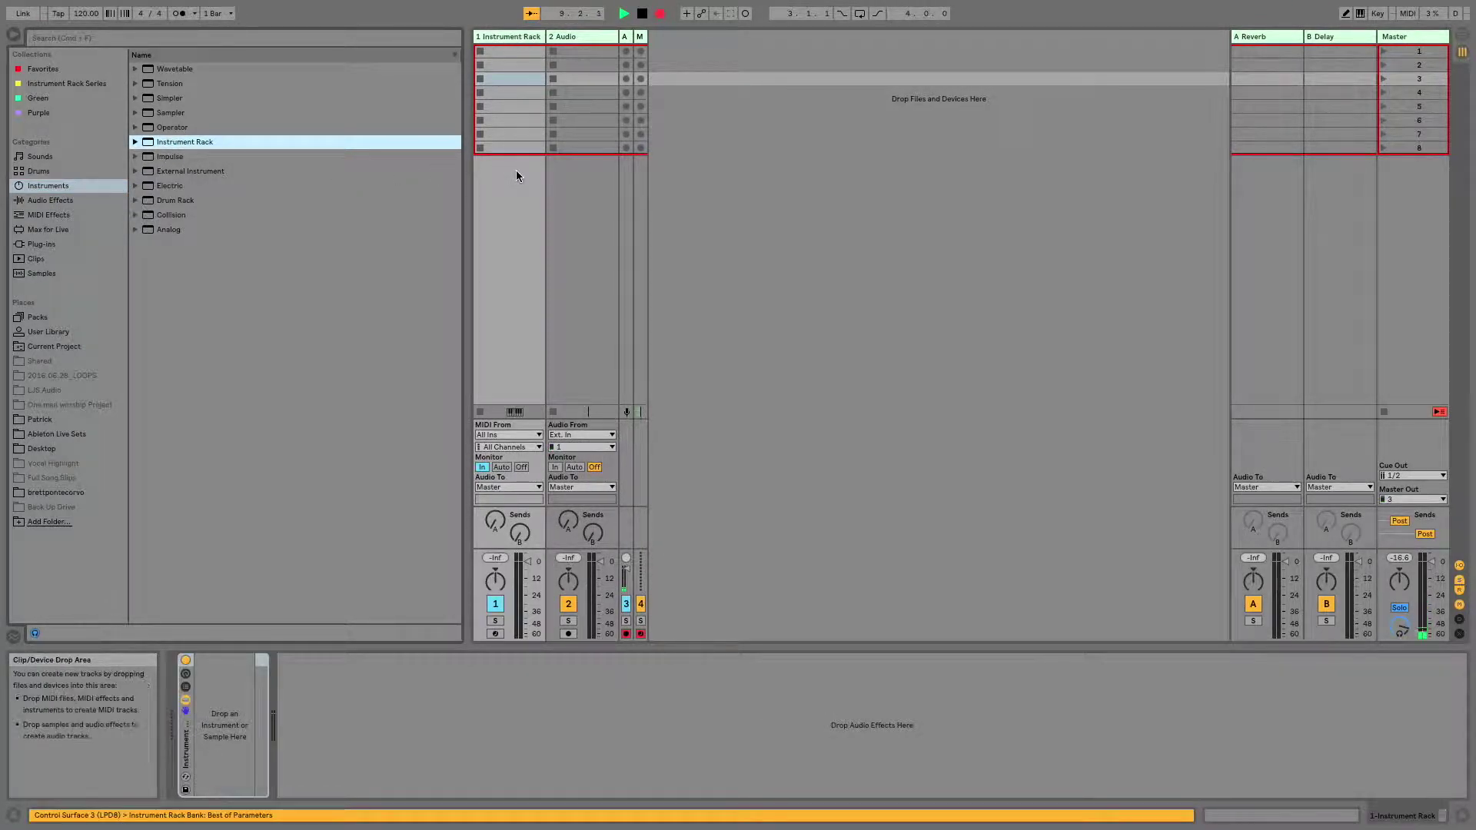
{"action": "left_click", "coordinate": [185, 686]}
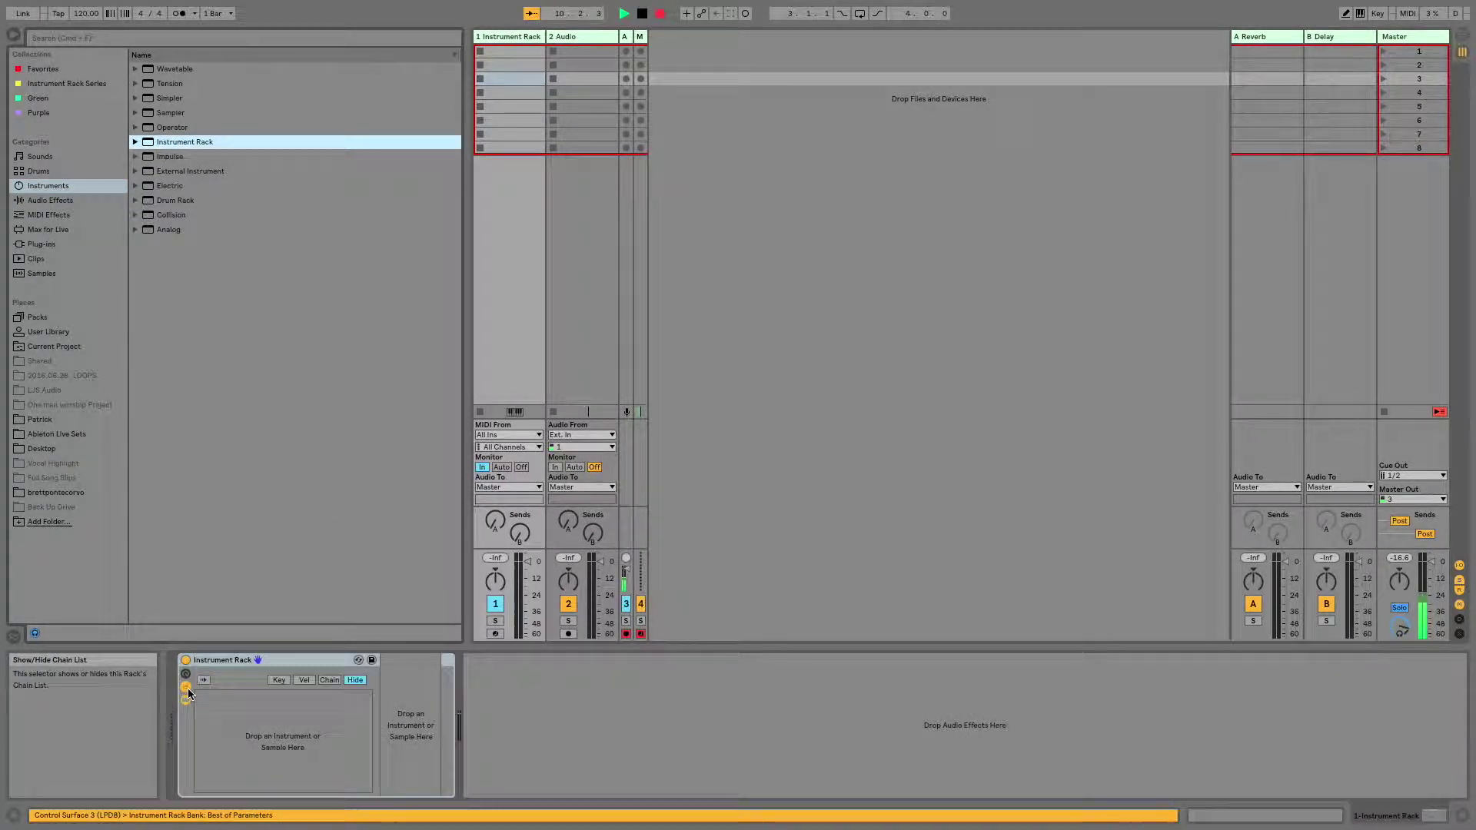
Load the User Library presets EP and Saw9 Buzz Complex Bass as two chains in the Instrument Rack, closing the Kontakt window
{"action": "left_click", "coordinate": [56, 243]}
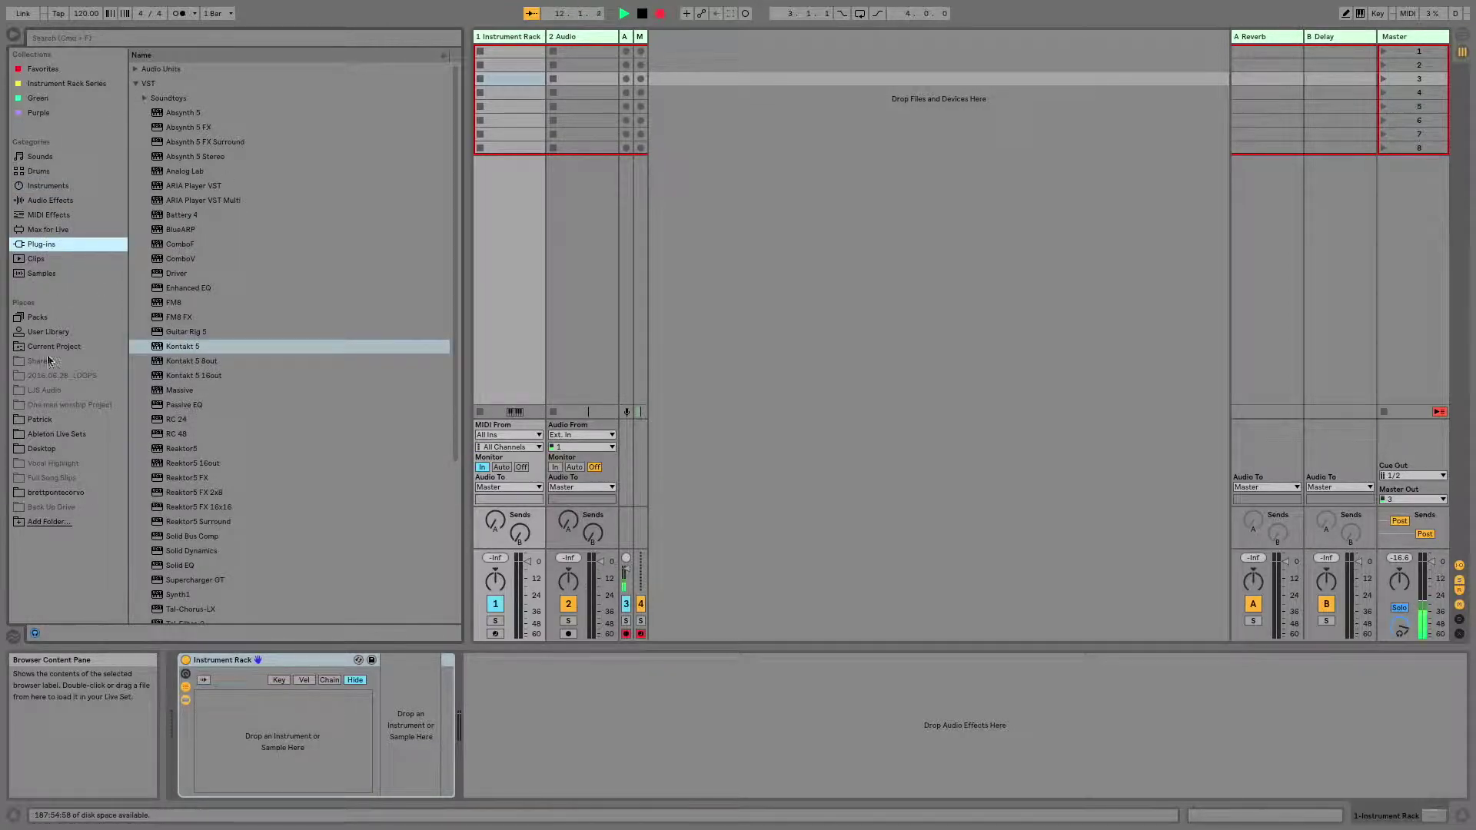
{"action": "left_click", "coordinate": [40, 331]}
{"action": "left_click_drag", "start_coordinate": [202, 317], "coordinate": [274, 730]}
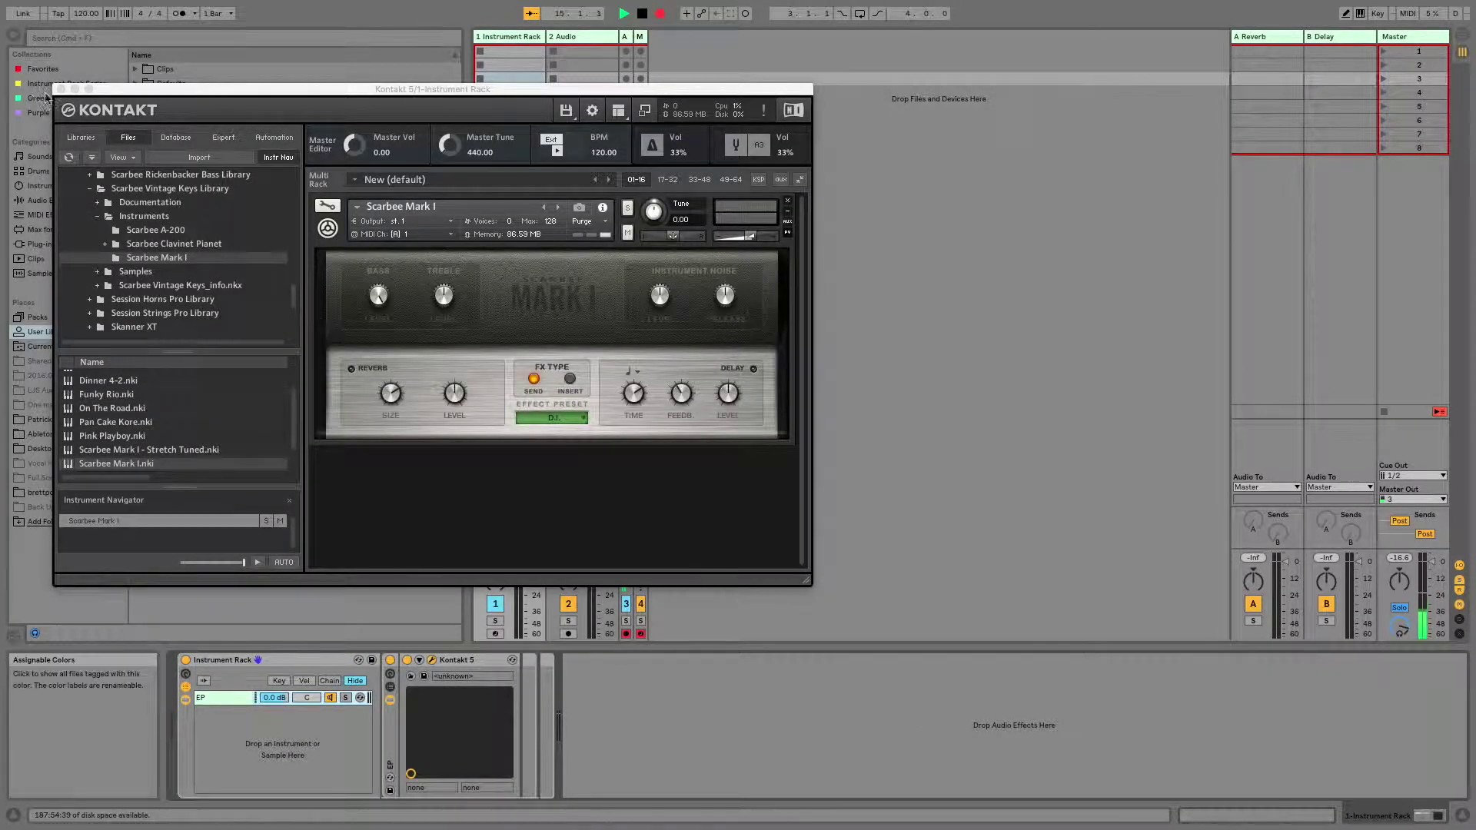
{"action": "left_click", "coordinate": [61, 89]}
{"action": "left_click_drag", "start_coordinate": [230, 331], "coordinate": [275, 732]}
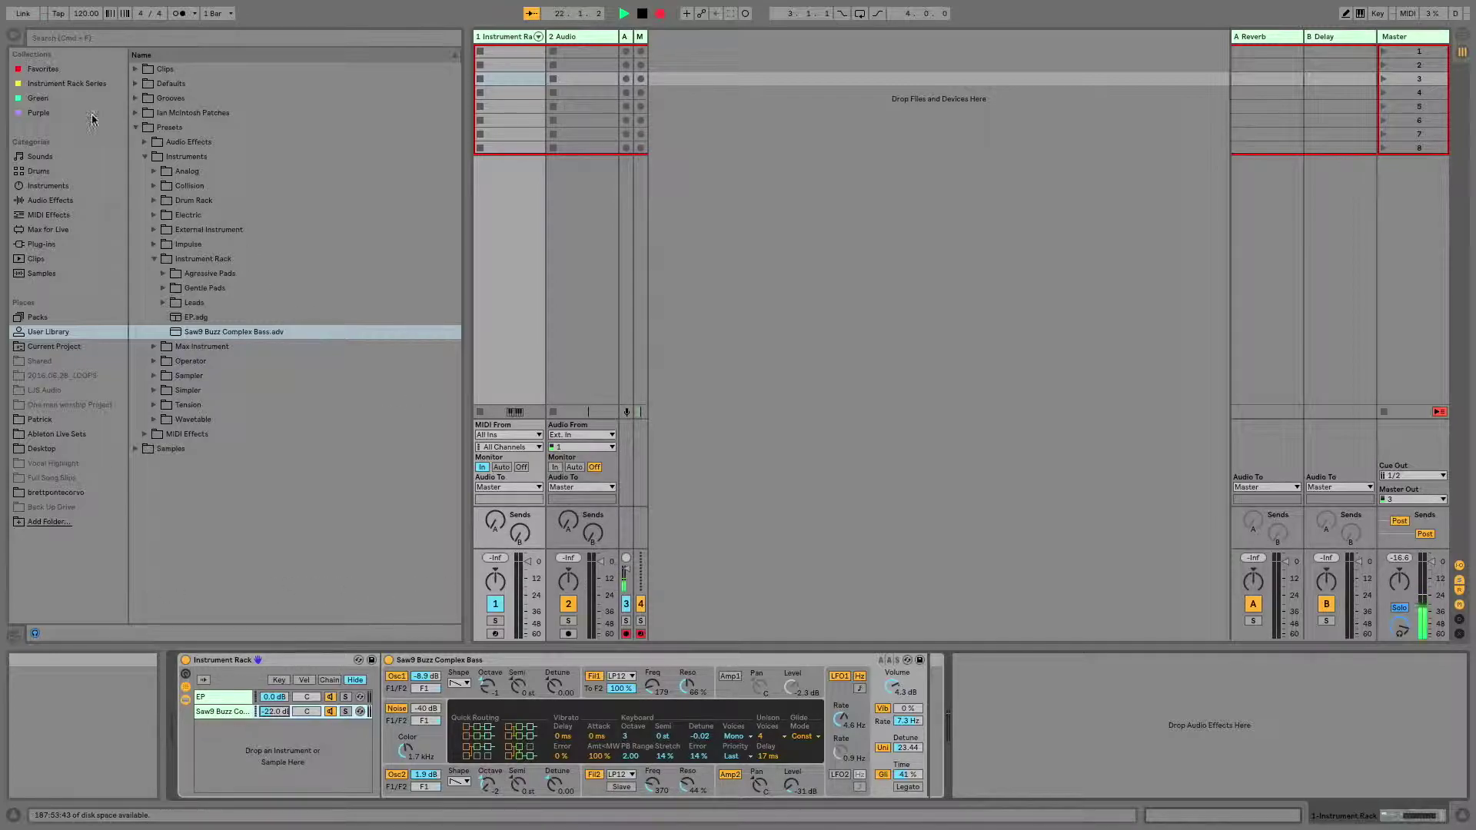
Add a Pitch MIDI effect before the instrument in both the EP and the Saw9 Buzz Complex Bass chains
{"action": "left_click", "coordinate": [134, 127]}
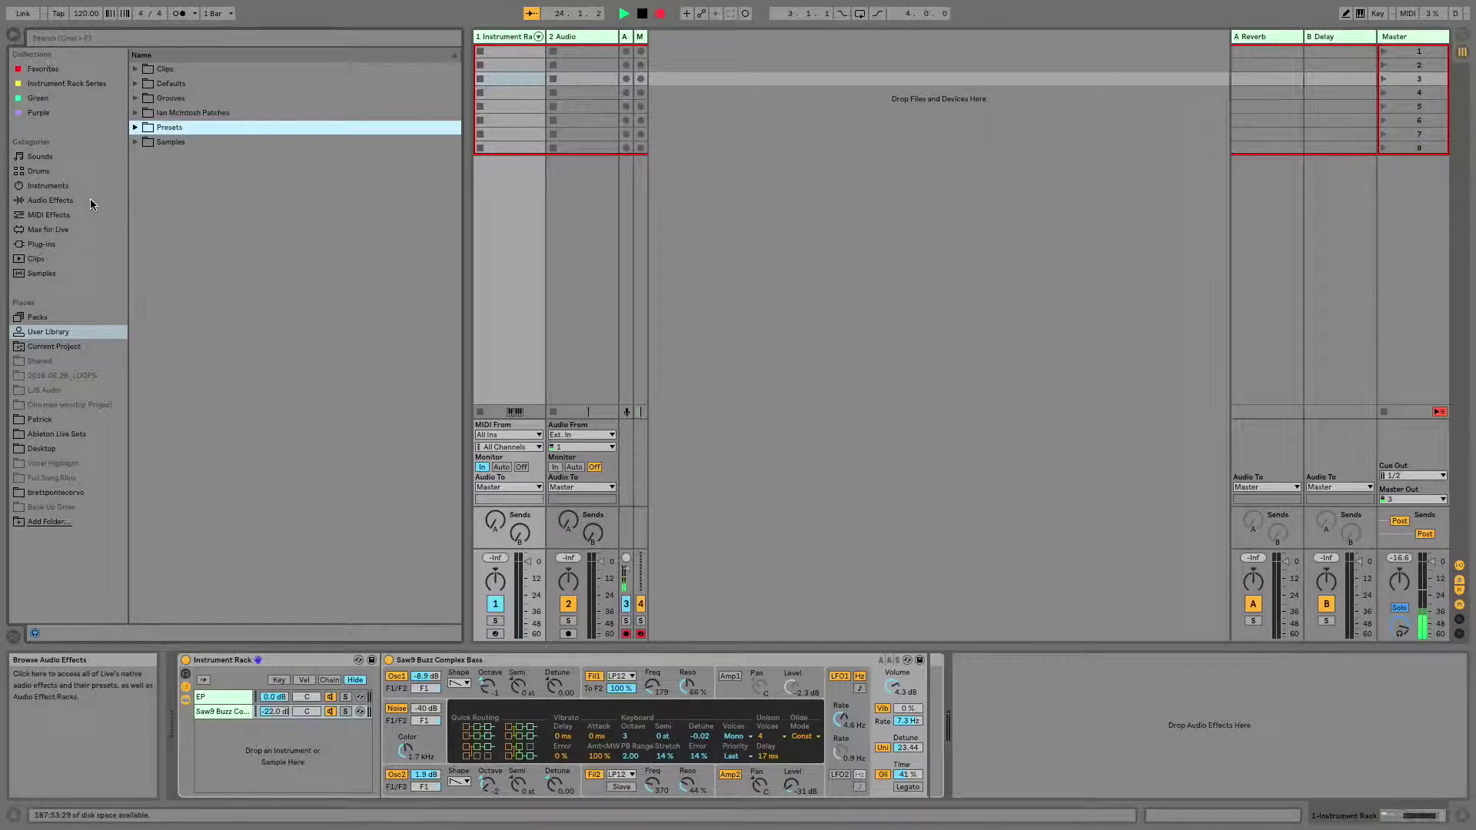
{"action": "left_click", "coordinate": [58, 218]}
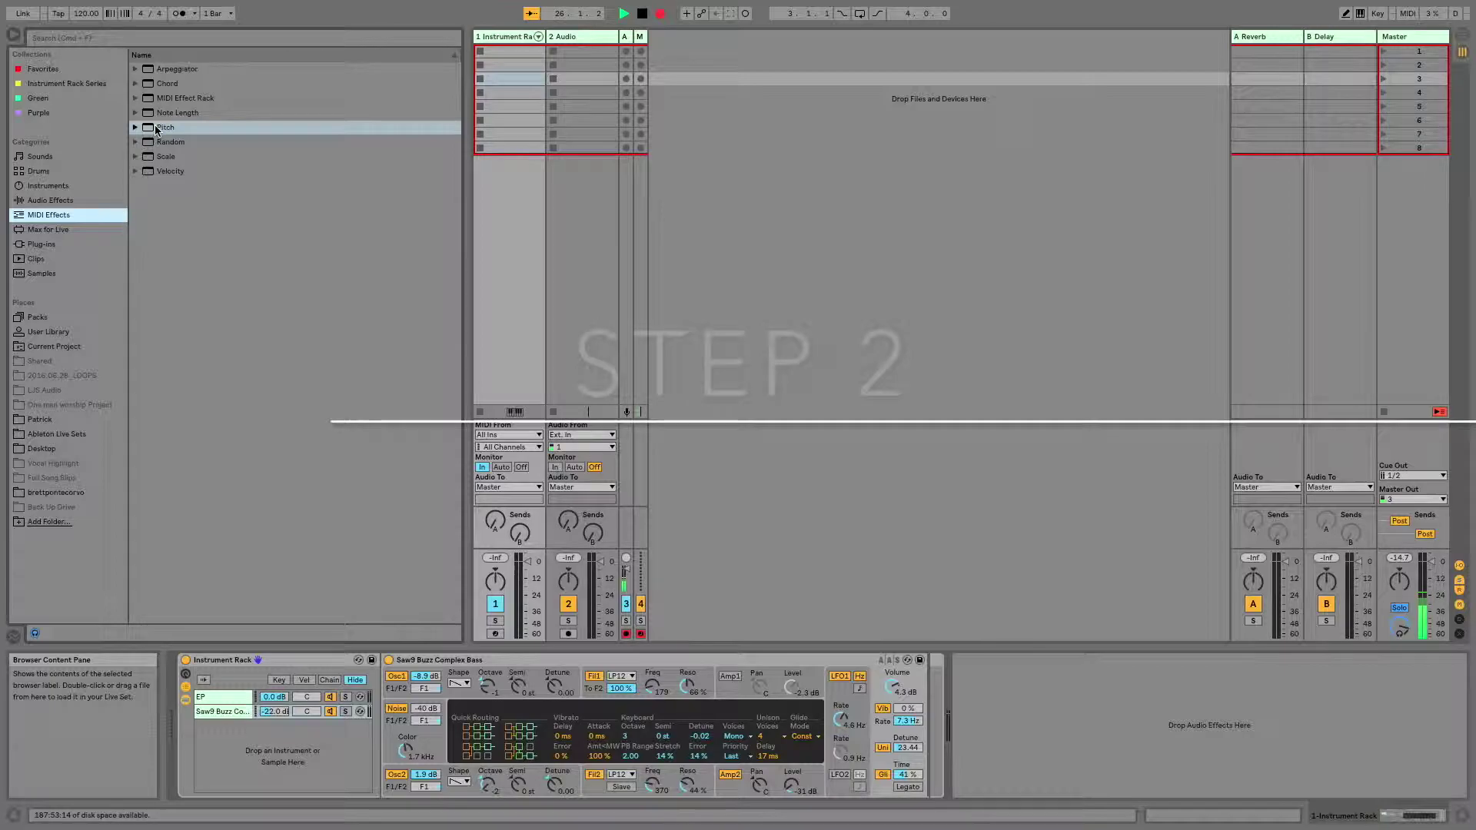
{"action": "left_click_drag", "start_coordinate": [155, 128], "coordinate": [384, 692]}
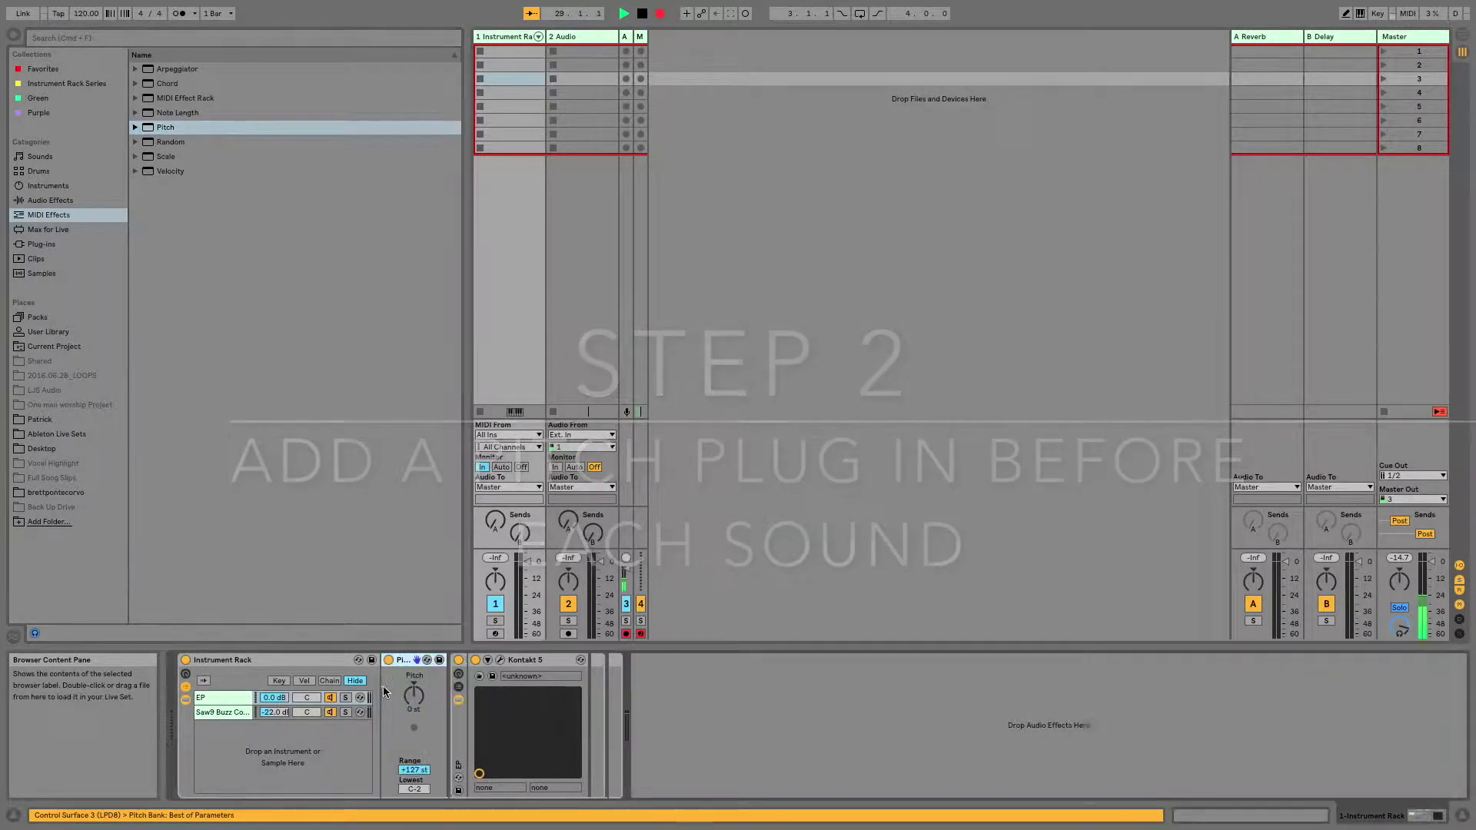
{"action": "left_click_drag", "start_coordinate": [163, 127], "coordinate": [381, 704]}
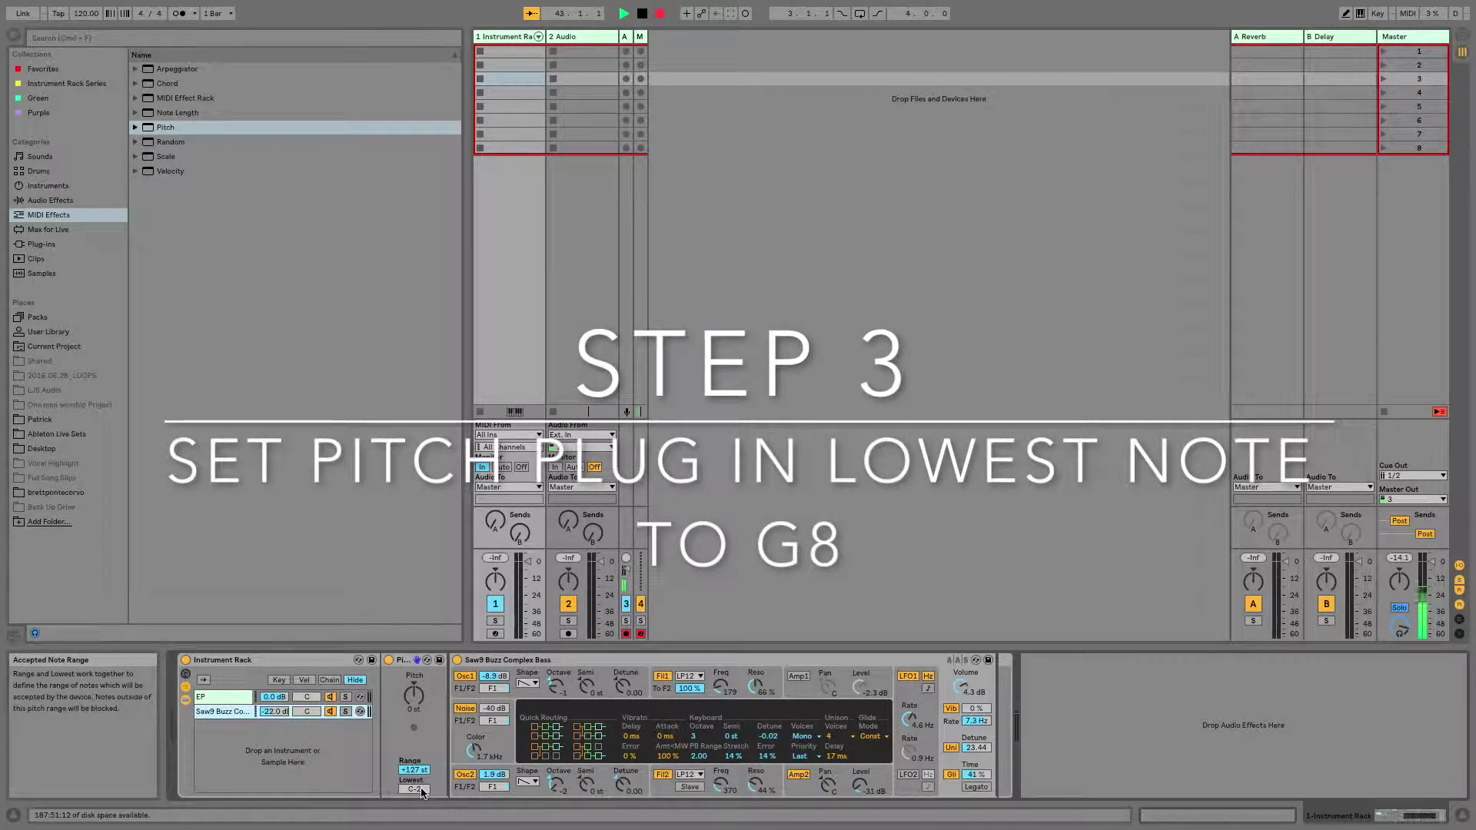
Set the Lowest note of the bass chain's Pitch device to G8, and switch the device off and on again
{"action": "left_click_drag", "start_coordinate": [415, 790], "coordinate": [415, 722]}
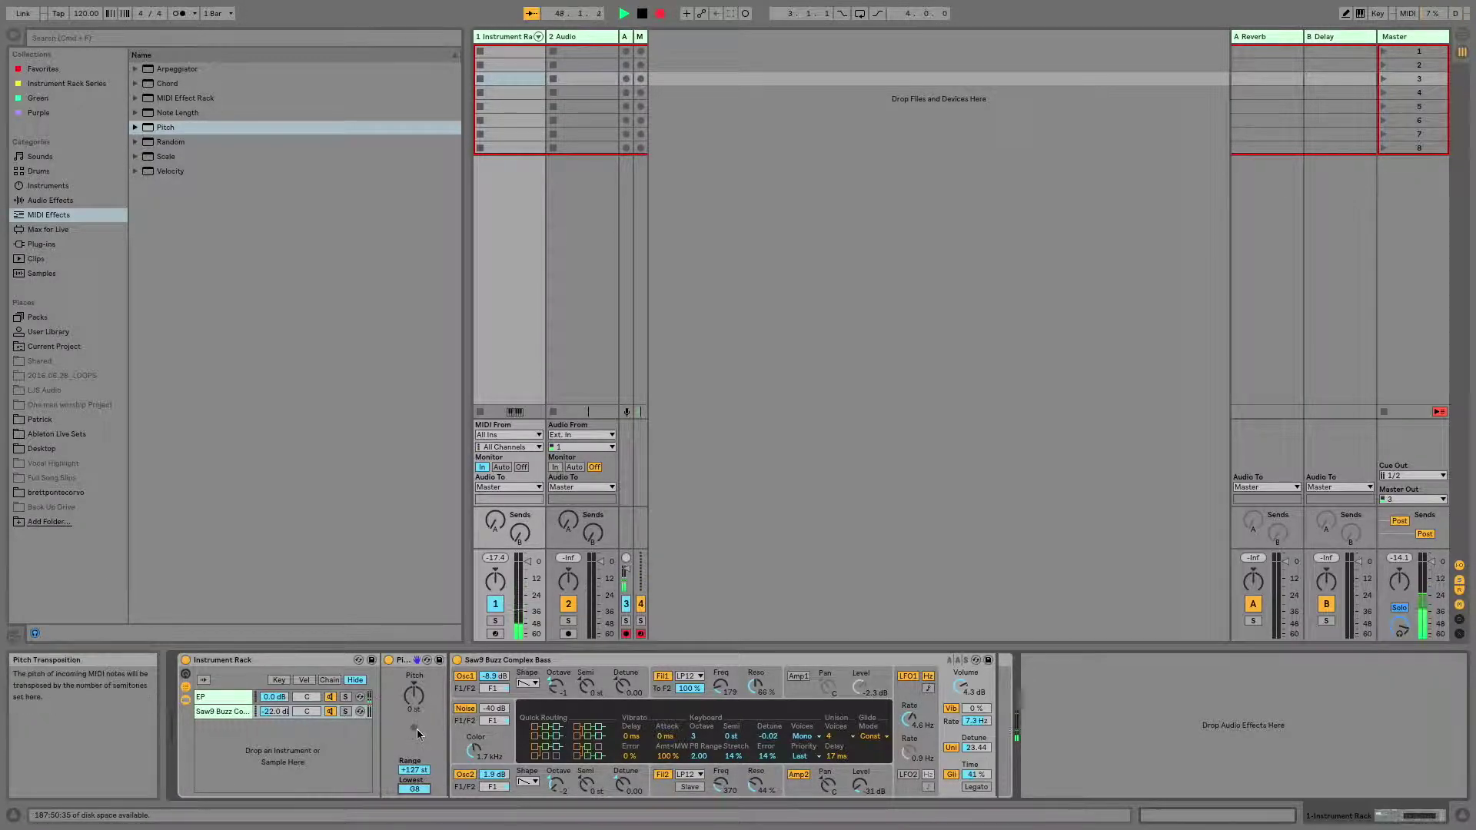
{"action": "left_click", "coordinate": [389, 661]}
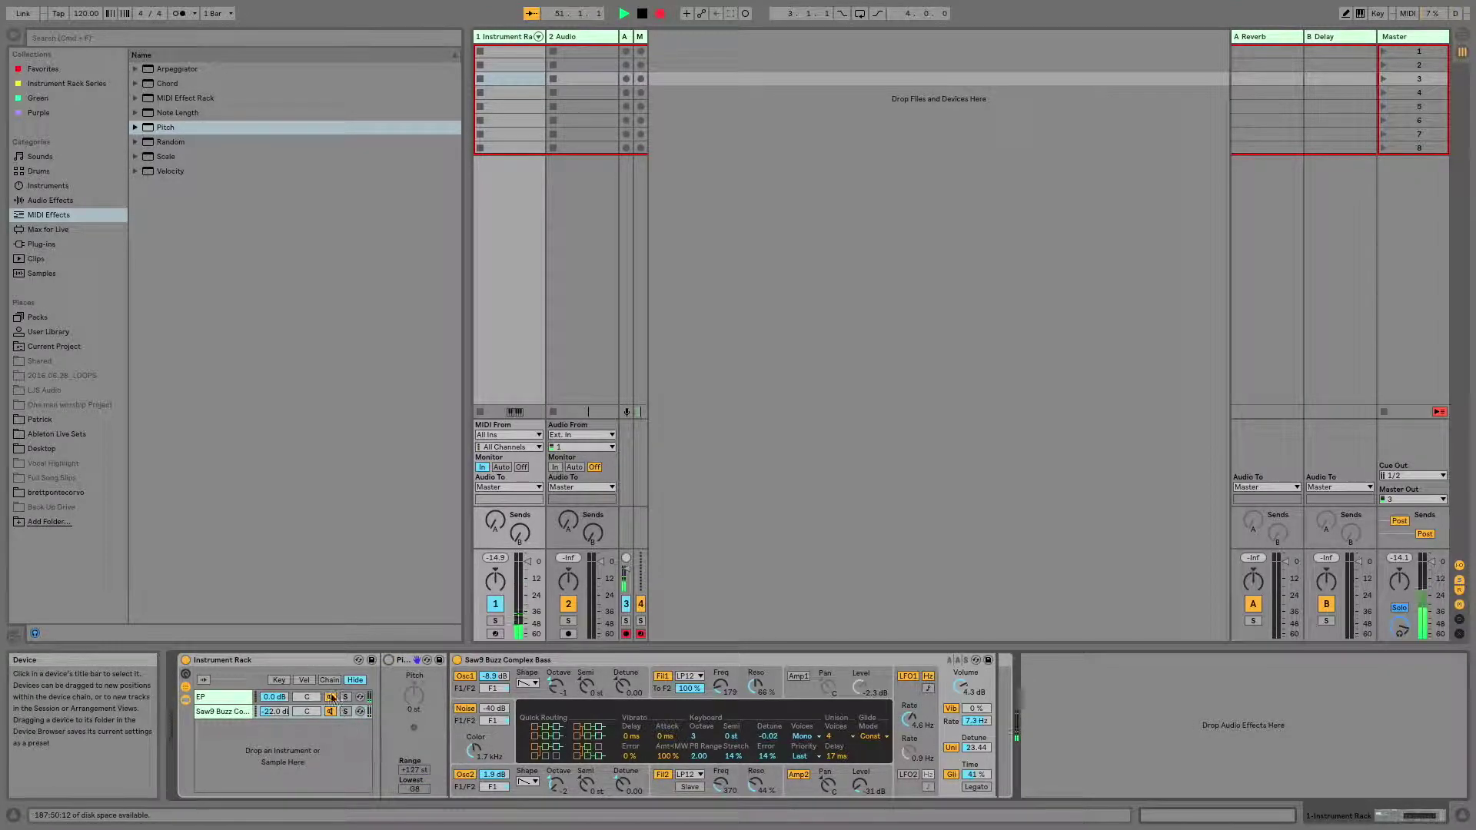
{"action": "left_click", "coordinate": [389, 660]}
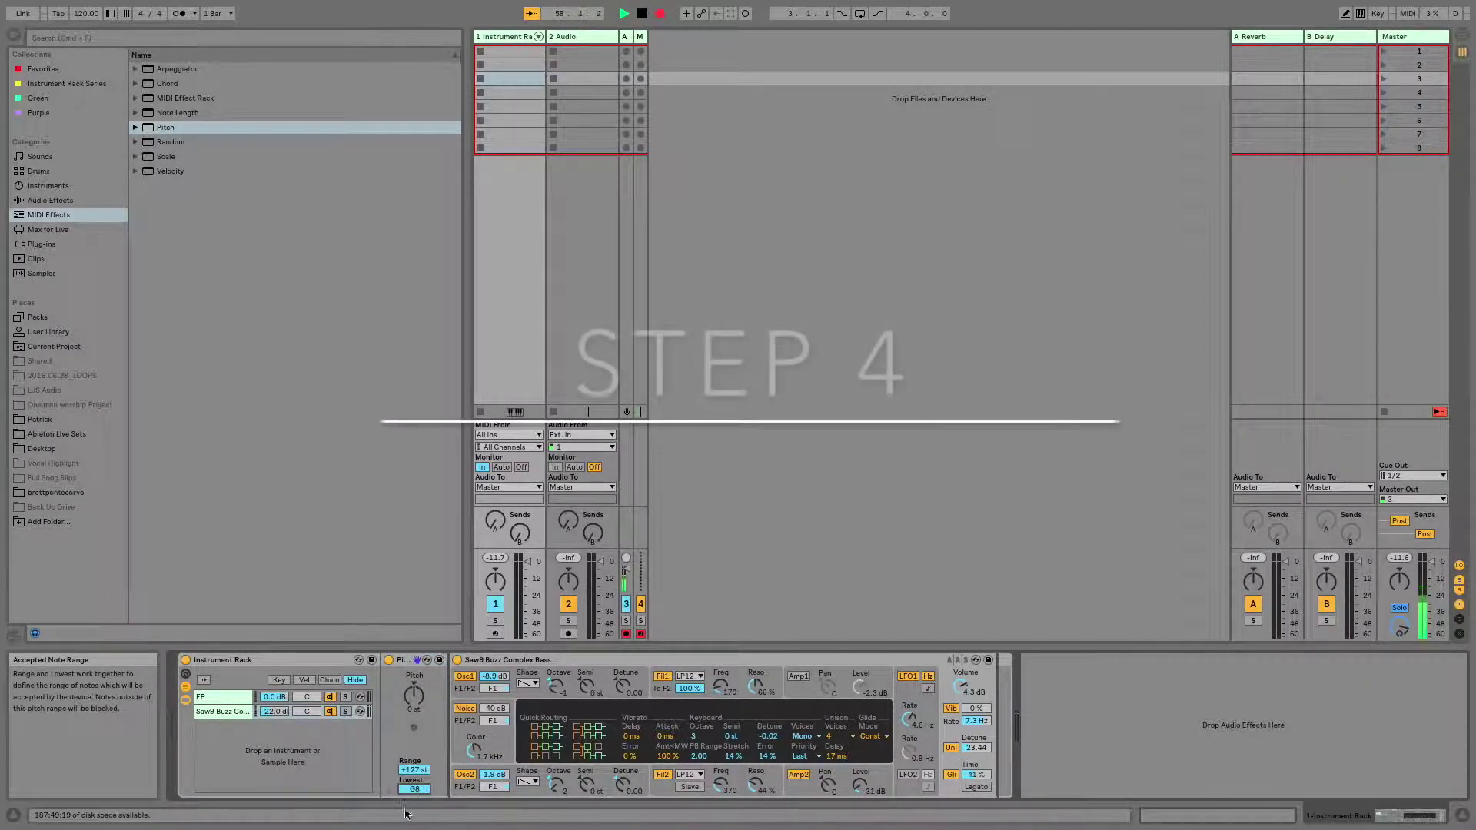
Create a dummy clip in the rack track's first slot with bass Pitch envelopes for Lowest at G8 and Device On
{"action": "double_click", "coordinate": [507, 51]}
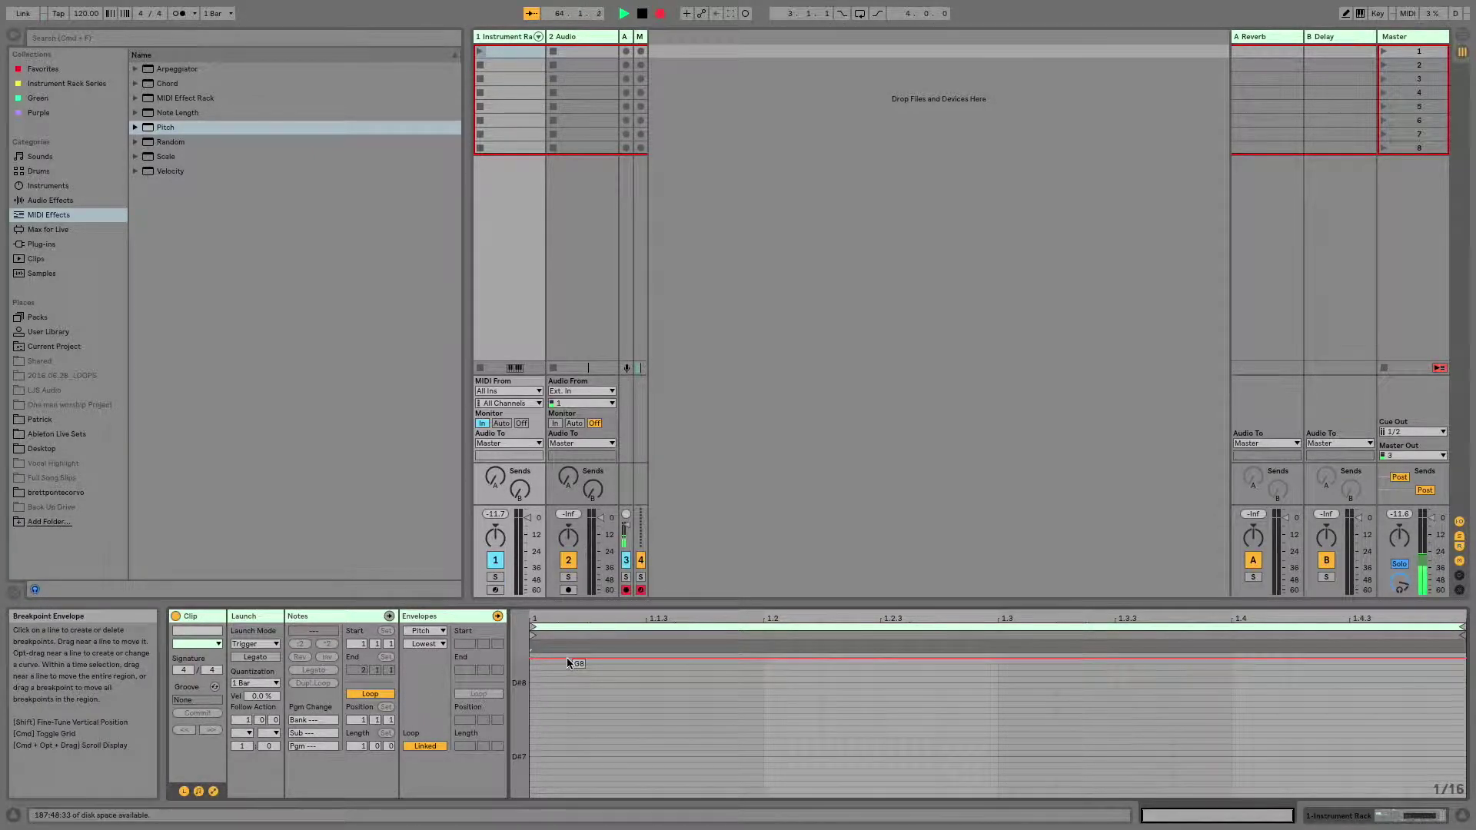
{"action": "double_click", "coordinate": [566, 658]}
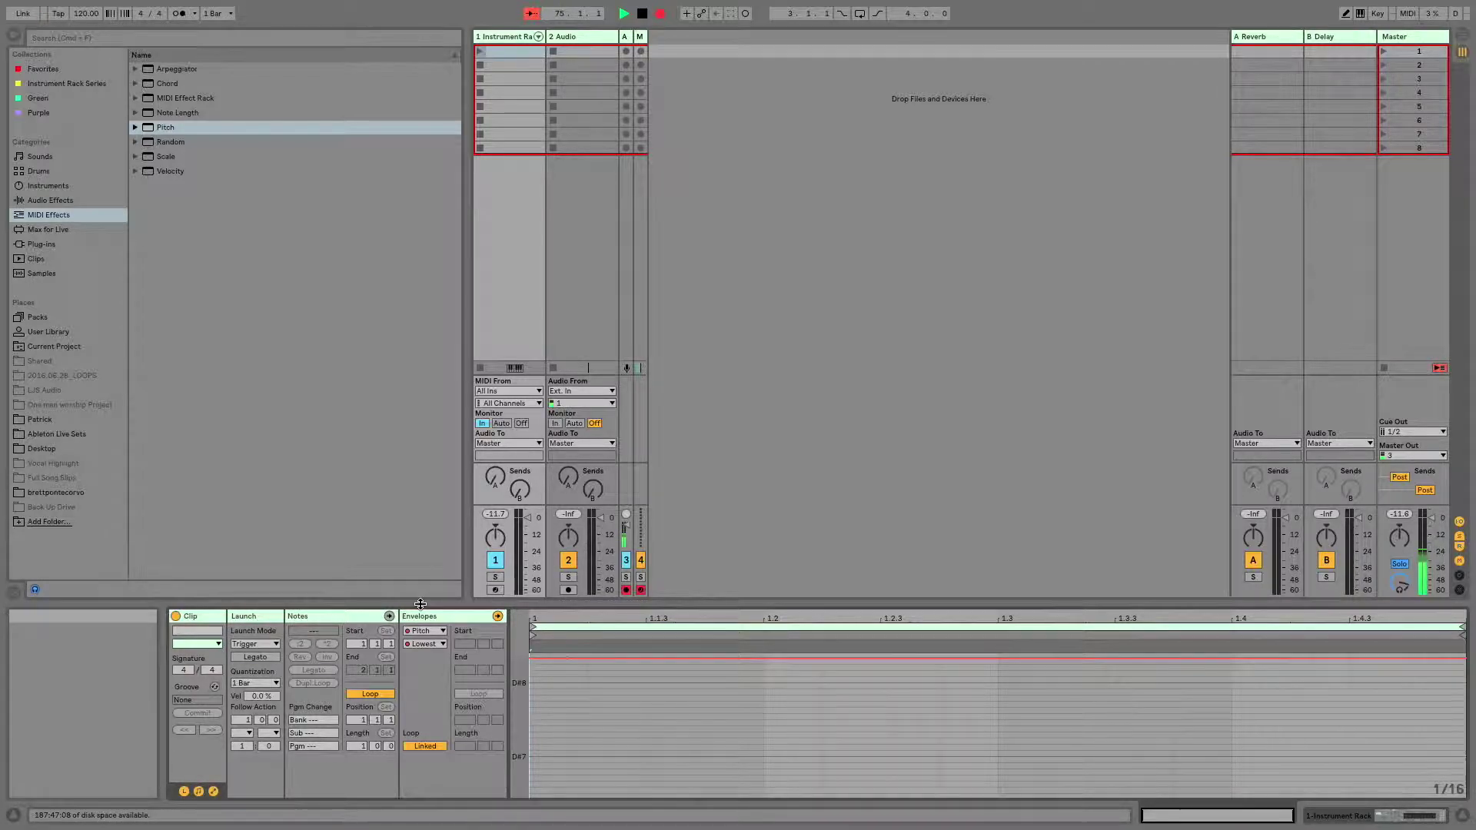
{"action": "key", "text": "shift+Tab"}
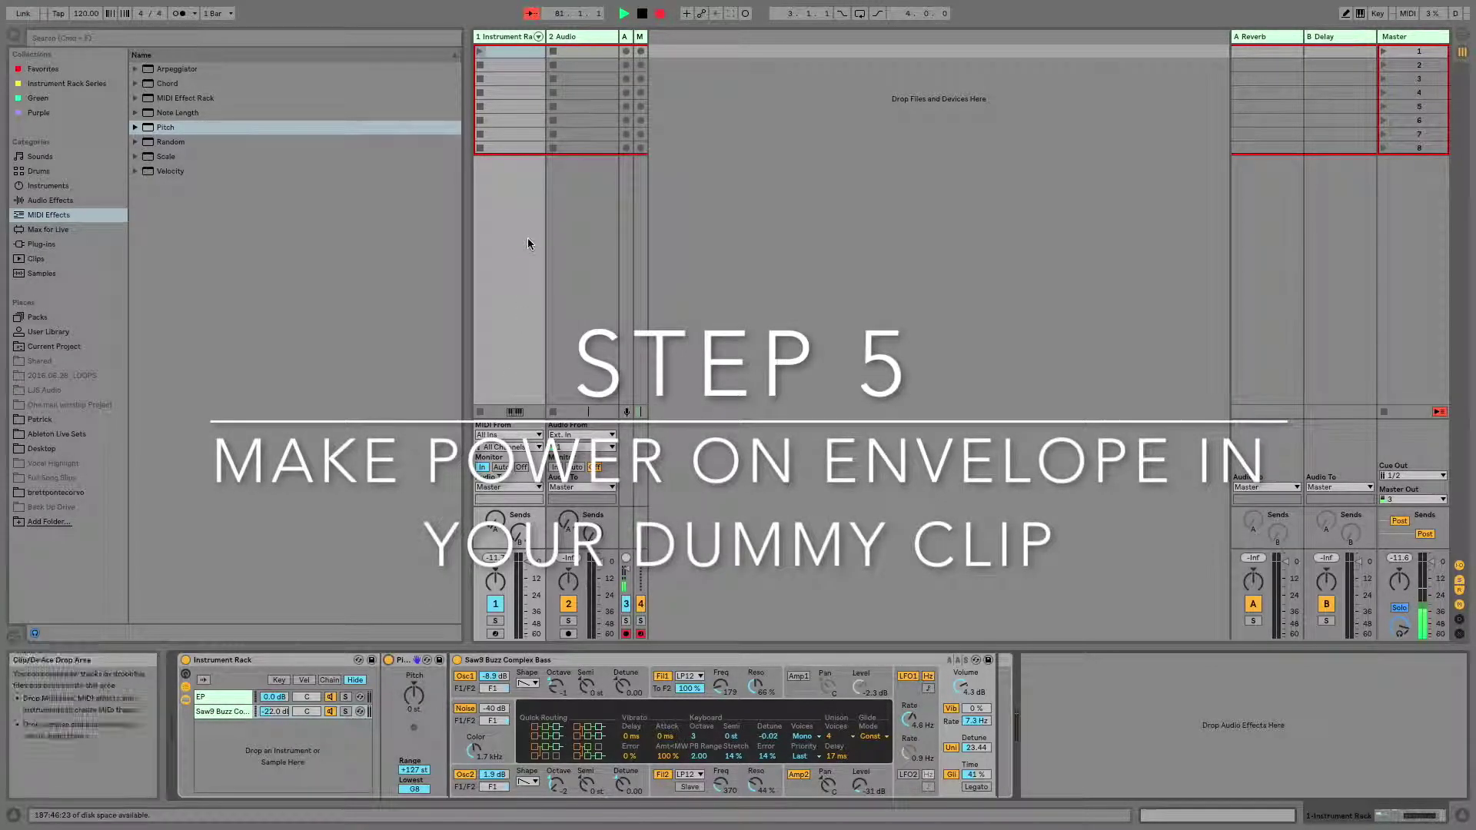
{"action": "left_click", "coordinate": [512, 58]}
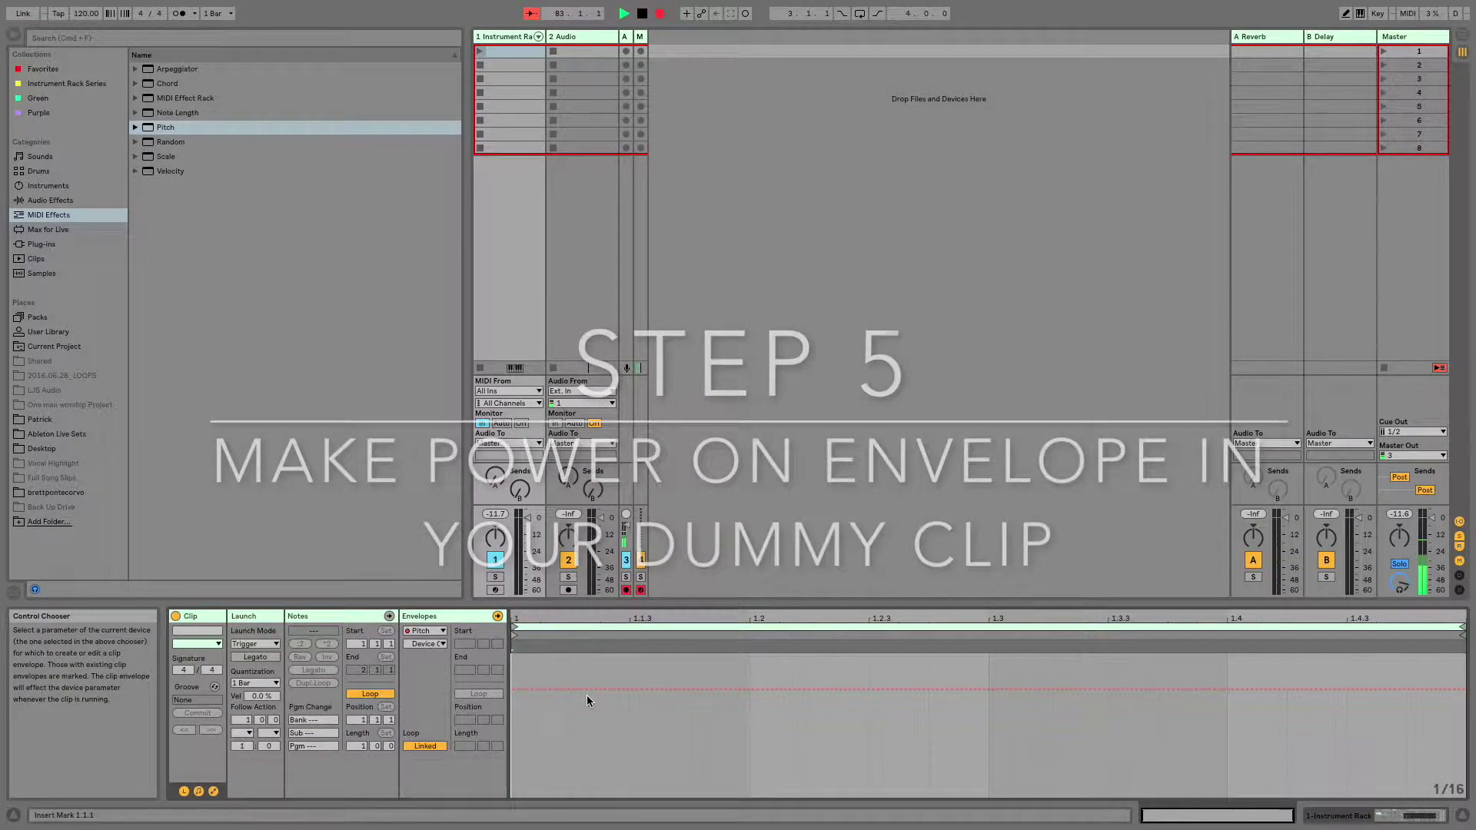
{"action": "left_click", "coordinate": [432, 644]}
{"action": "left_click", "coordinate": [432, 657]}
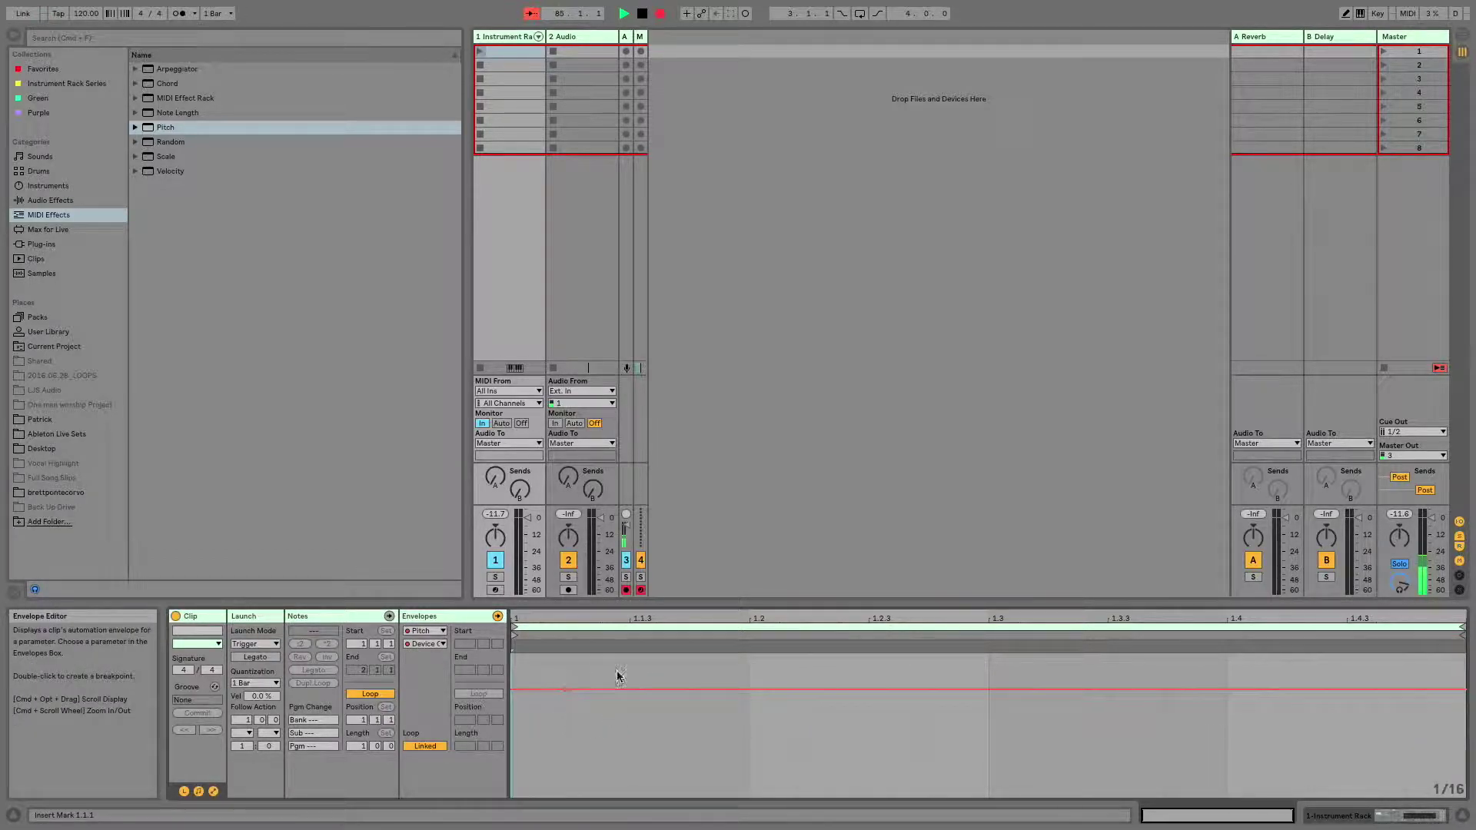
Set the dummy clip's launch quantization to None
{"action": "key", "text": "shift+Tab"}
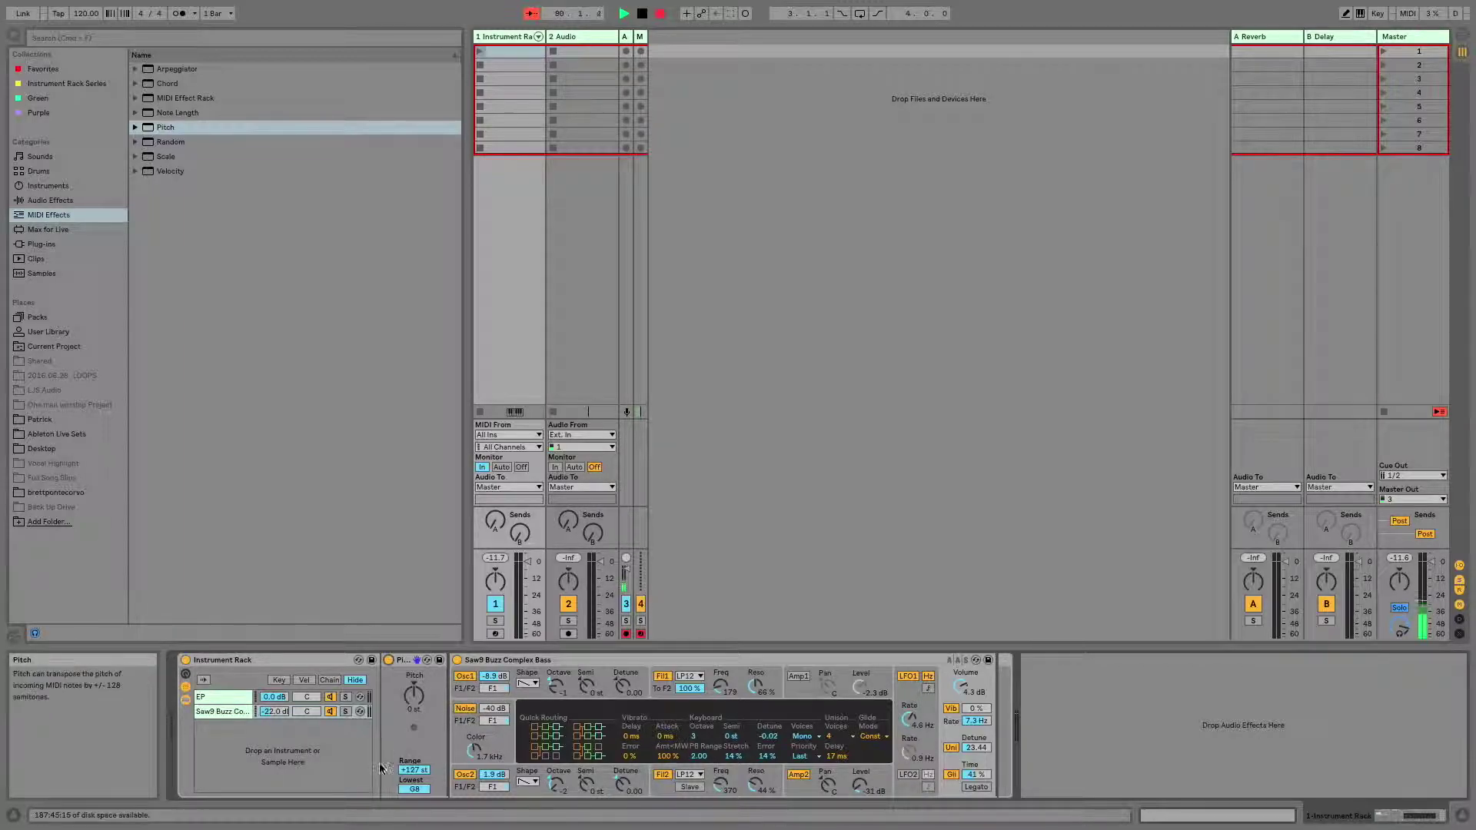
{"action": "key", "text": "shift+Tab"}
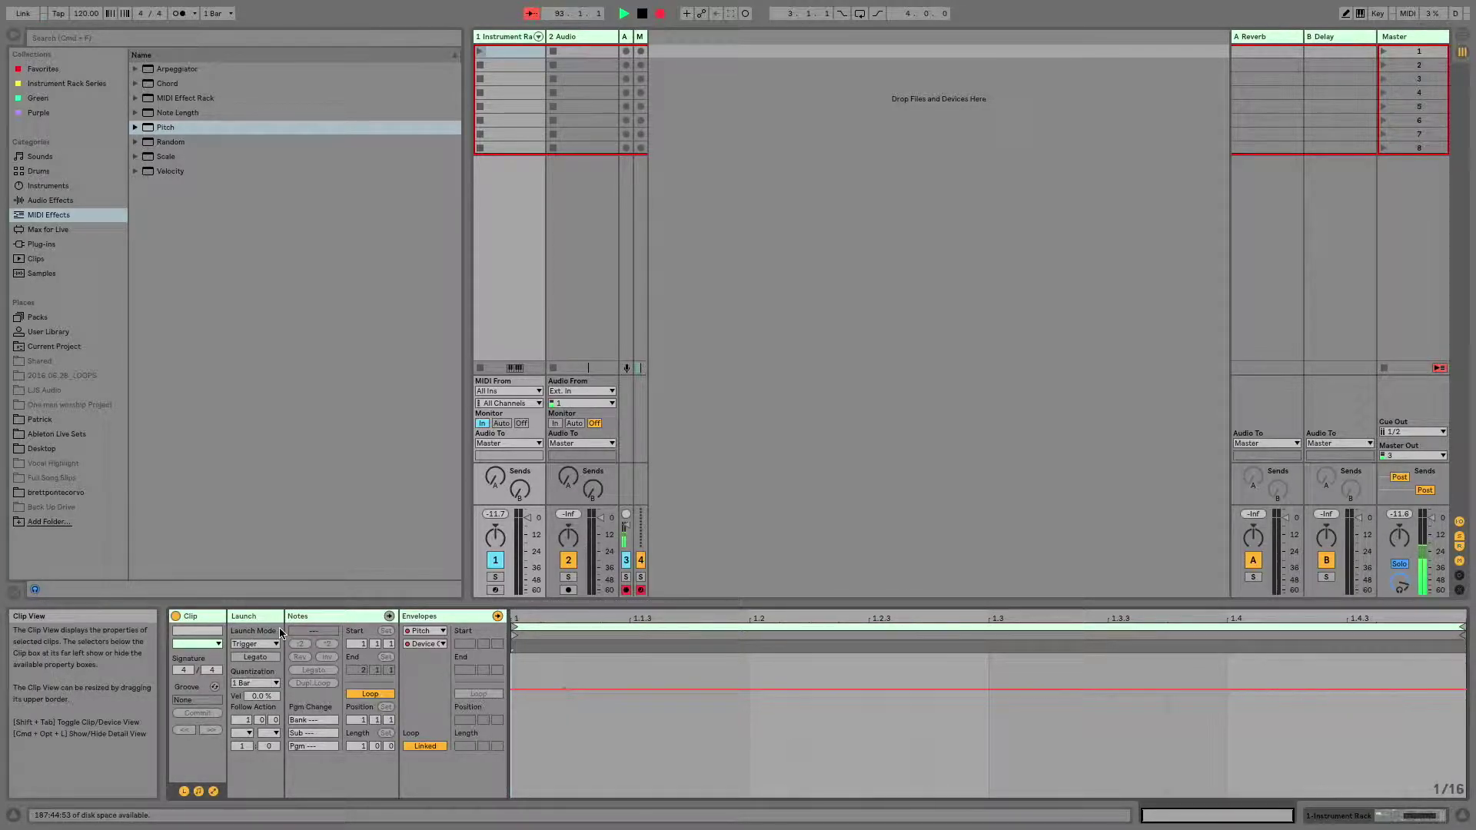
{"action": "left_click", "coordinate": [265, 685]}
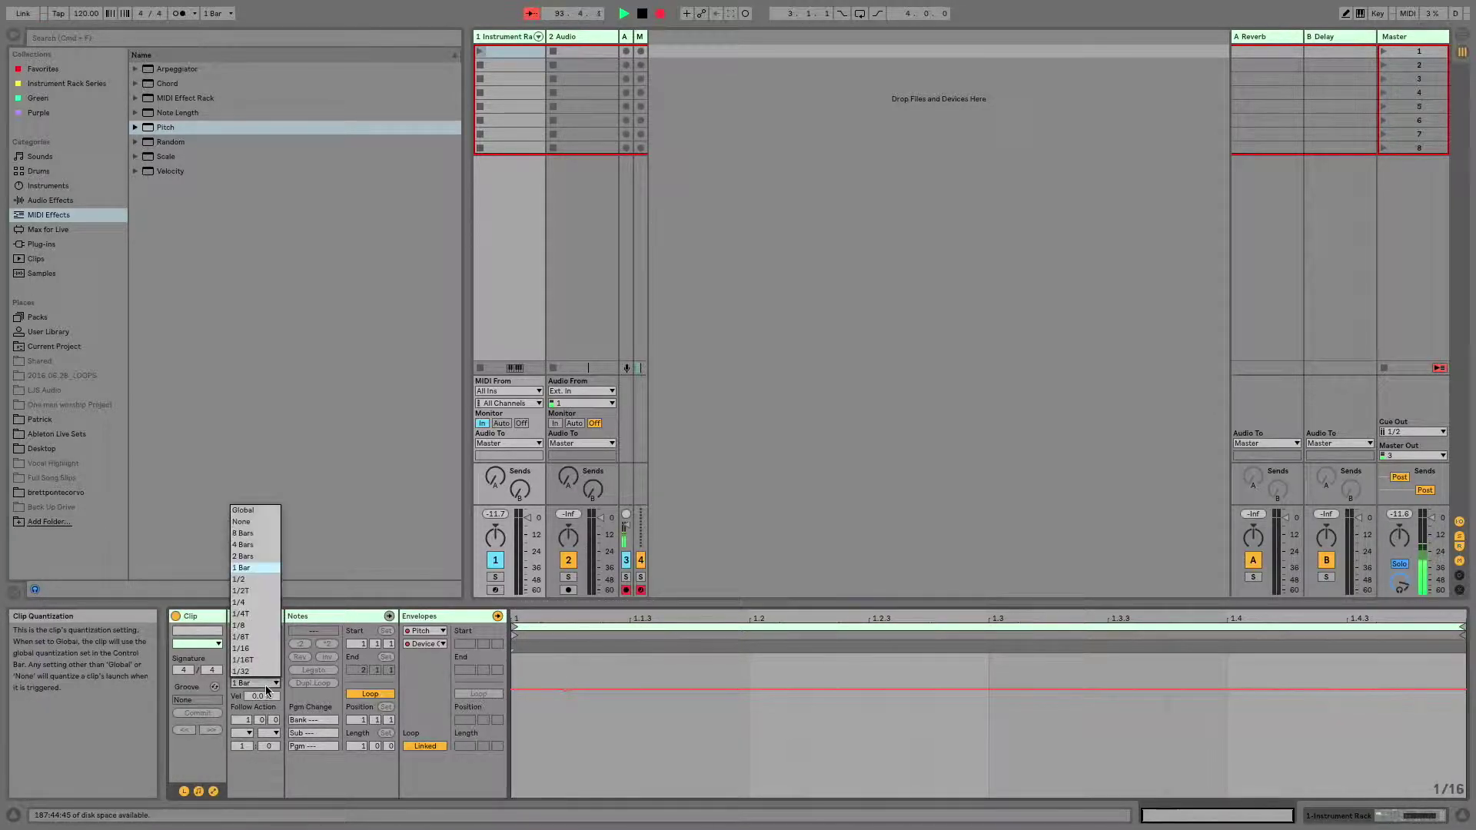
{"action": "left_click", "coordinate": [244, 510]}
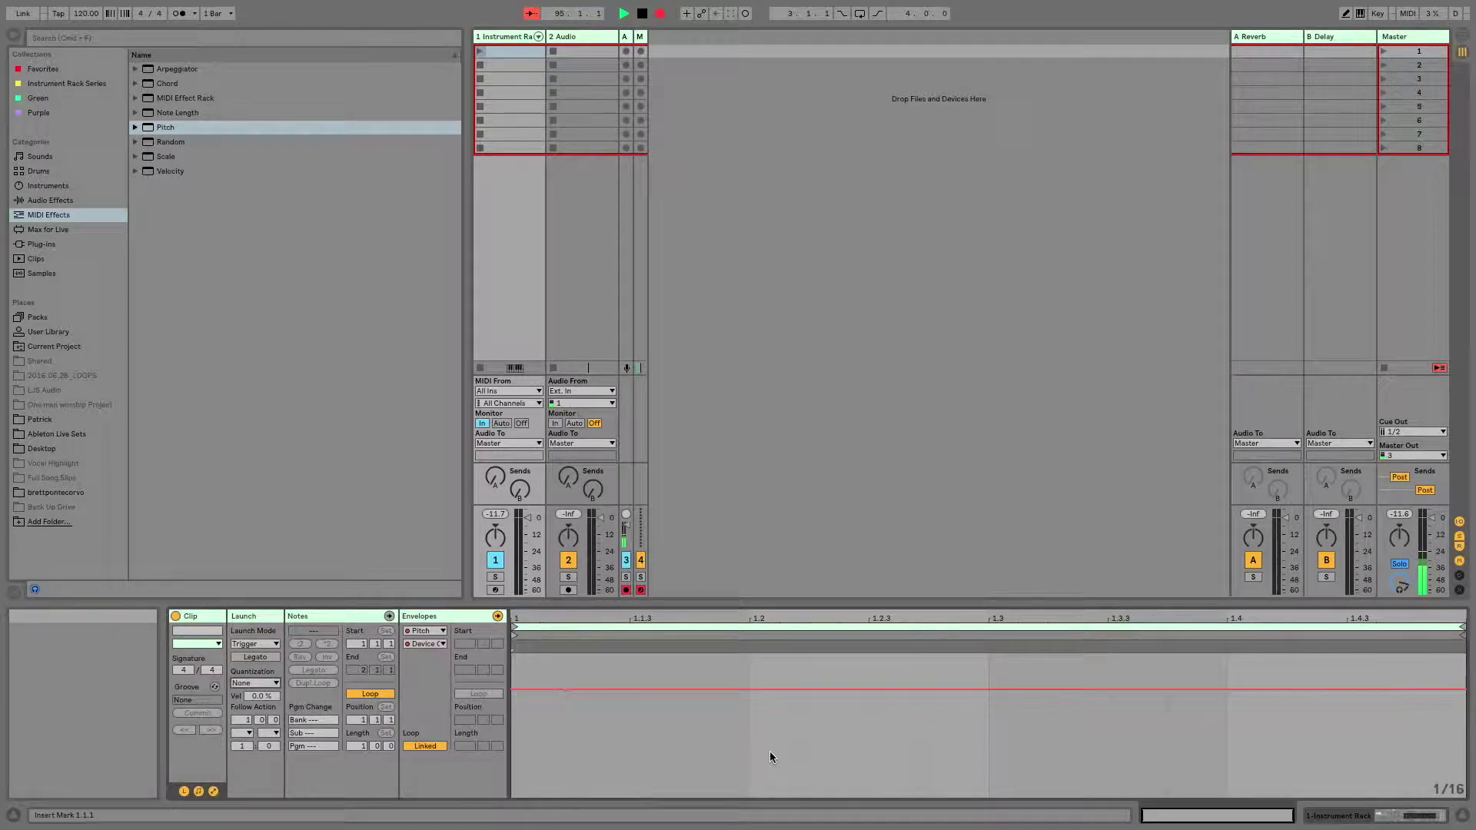
Add envelopes for the EP chain's Pitch device to the same dummy clip, with Lowest at C-2 and Device On set to On
{"action": "key", "text": "shift+Tab"}
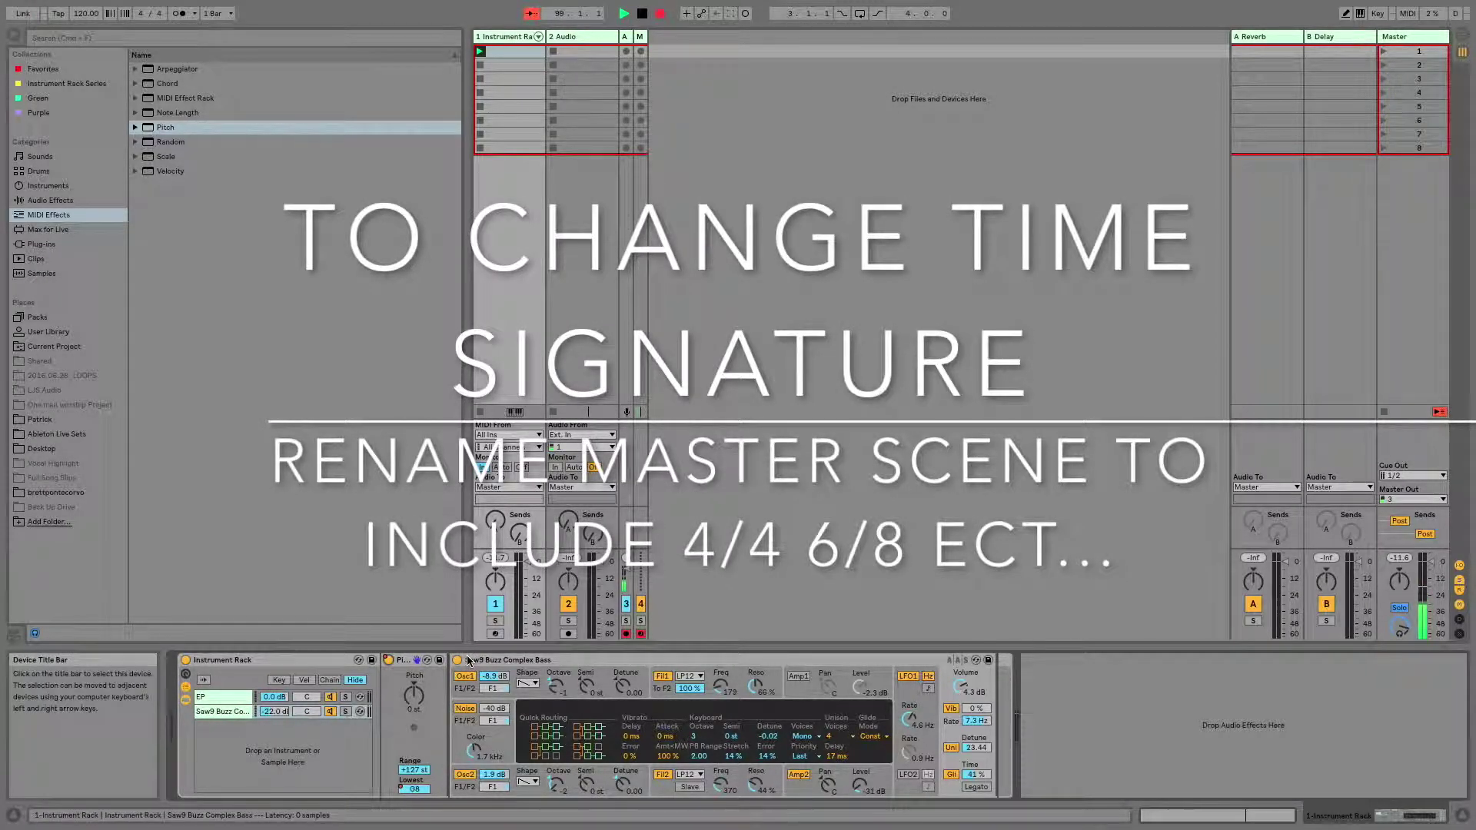
{"action": "left_click", "coordinate": [215, 698]}
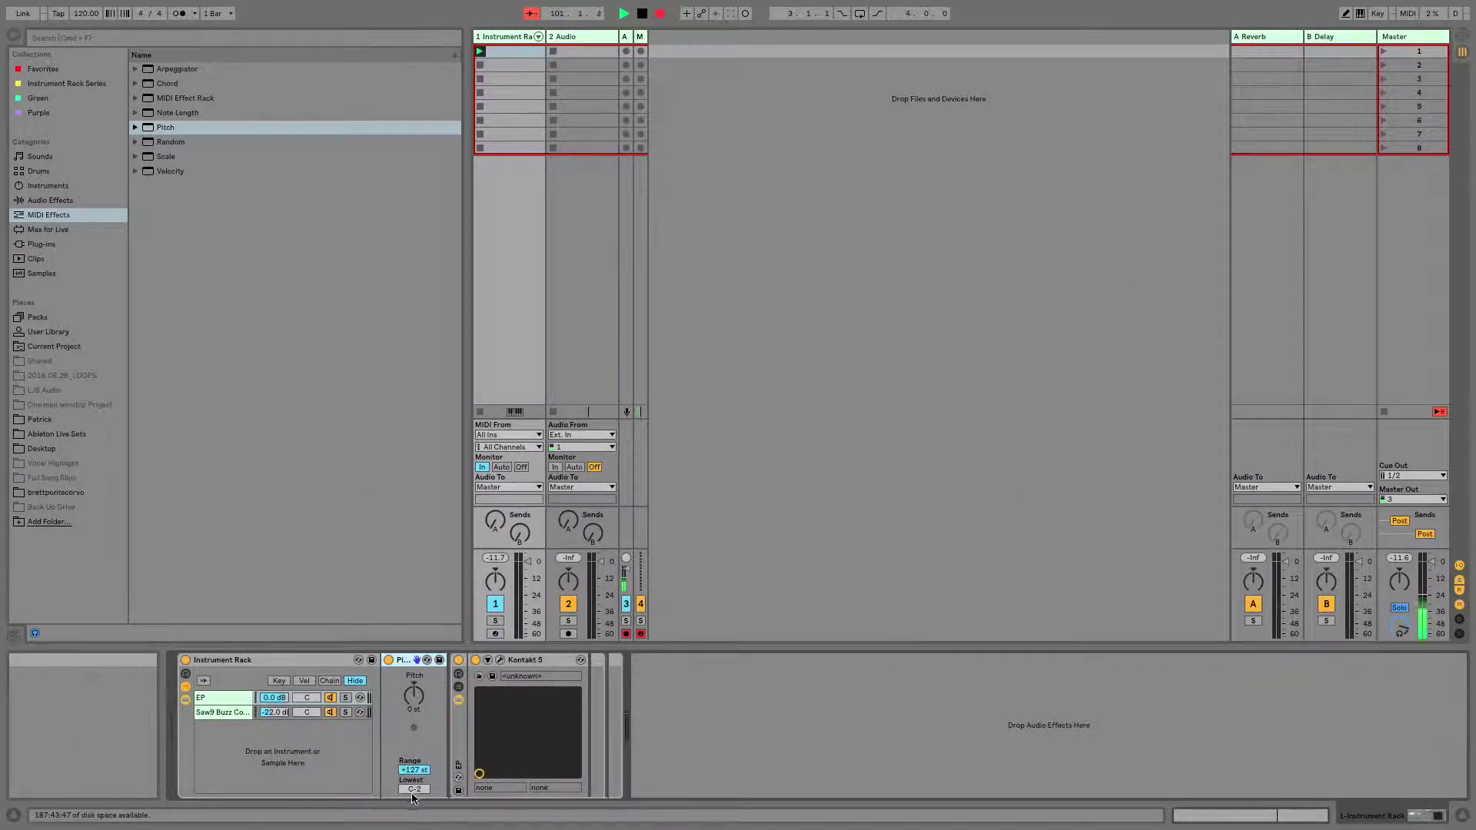
{"action": "left_click", "coordinate": [511, 53]}
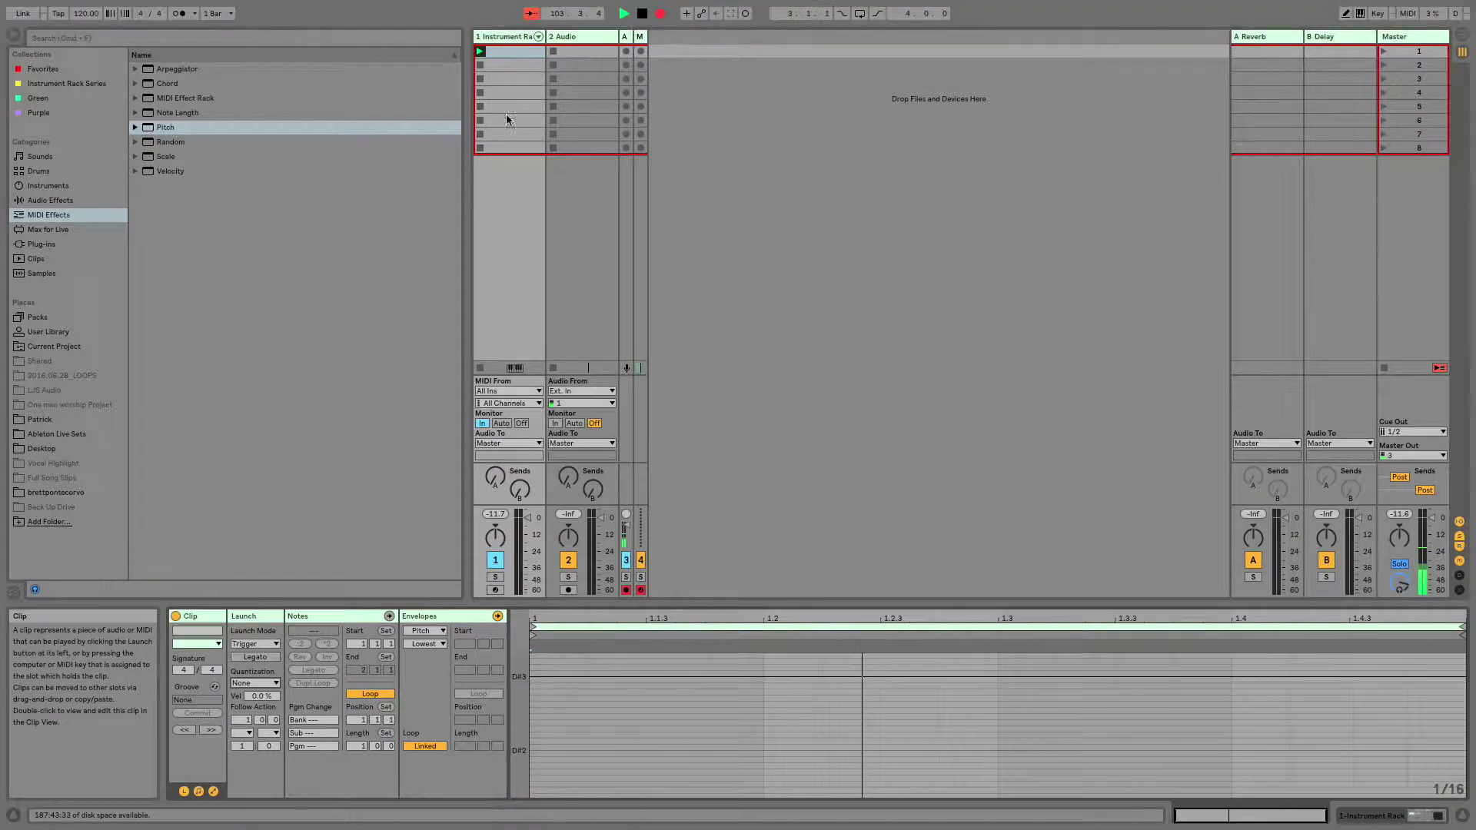
{"action": "scroll", "coordinate": [619, 745], "scroll_direction": "down", "scroll_amount": 5}
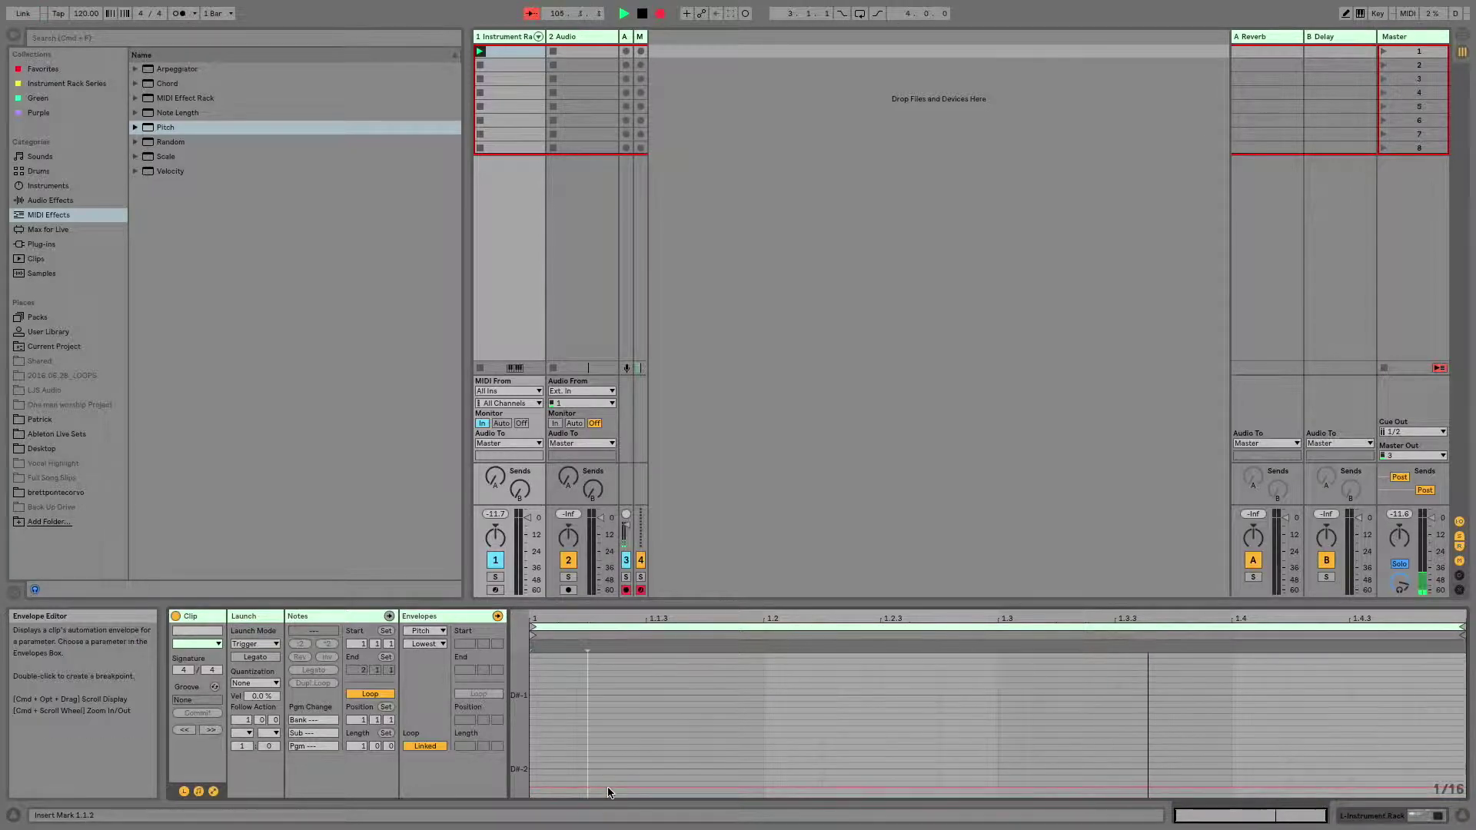
{"action": "key", "text": "shift+Tab"}
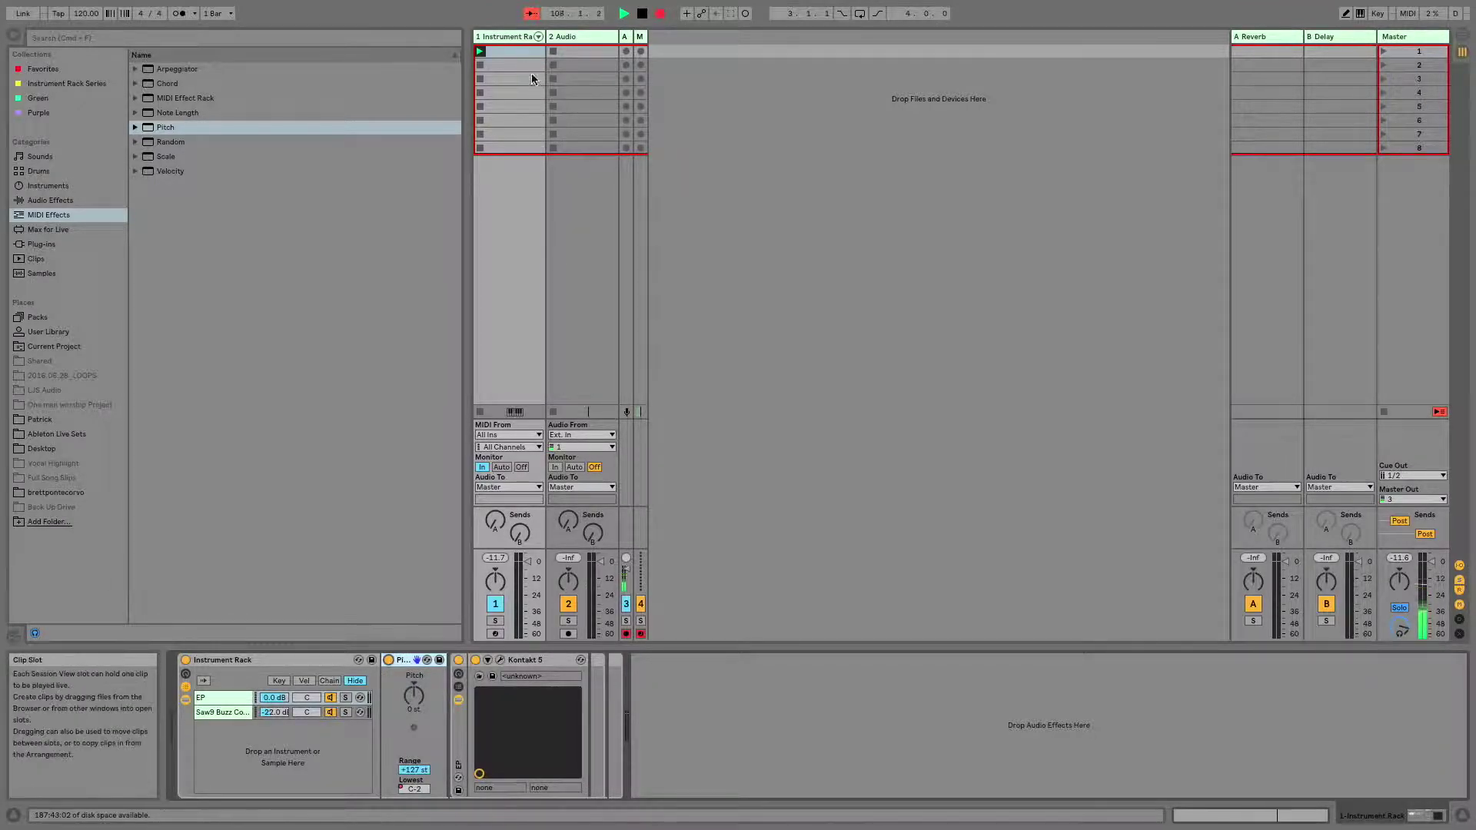
{"action": "key", "text": "shift+Tab"}
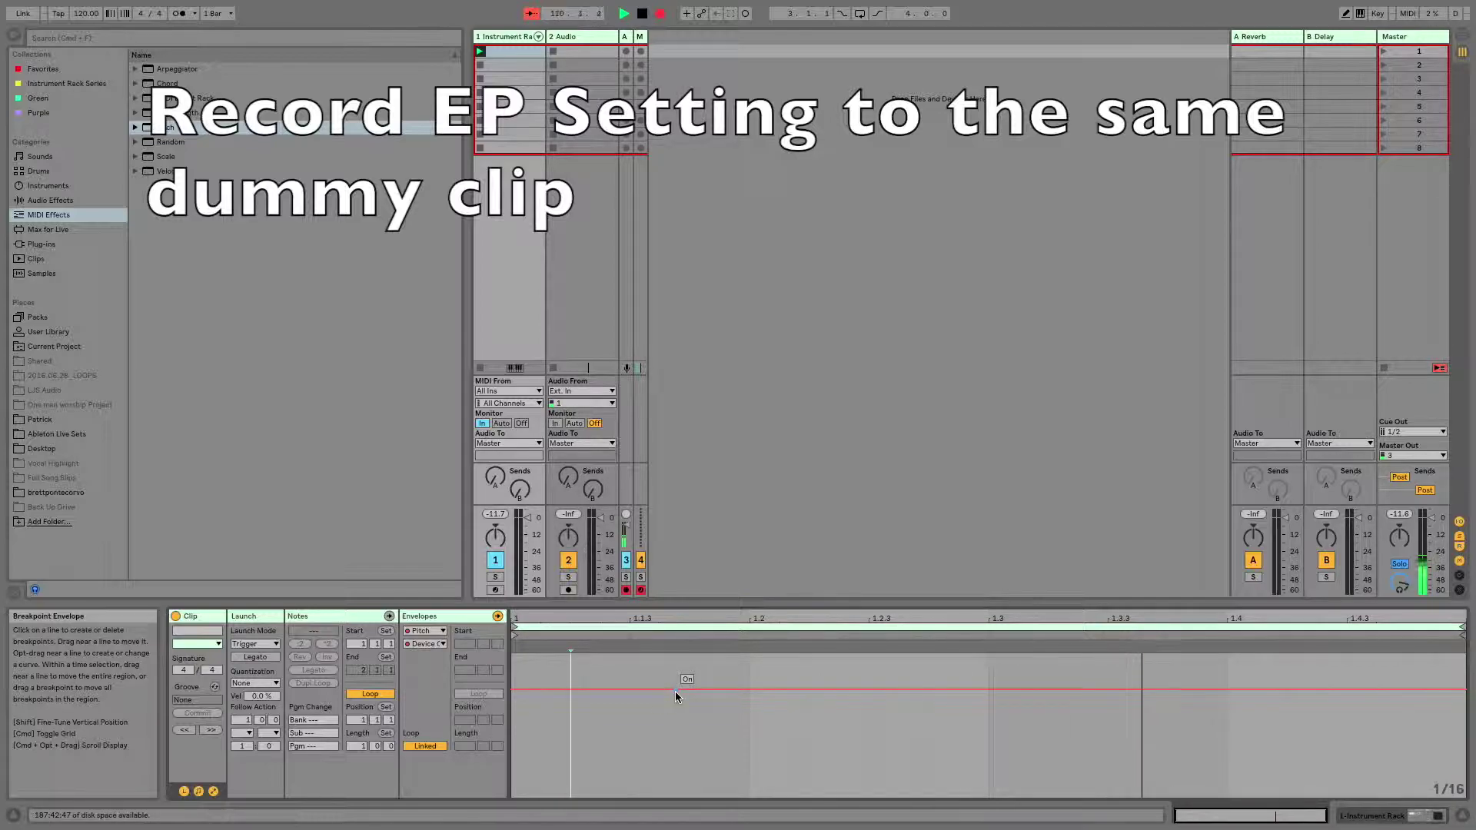
{"action": "key", "text": "shift+Tab"}
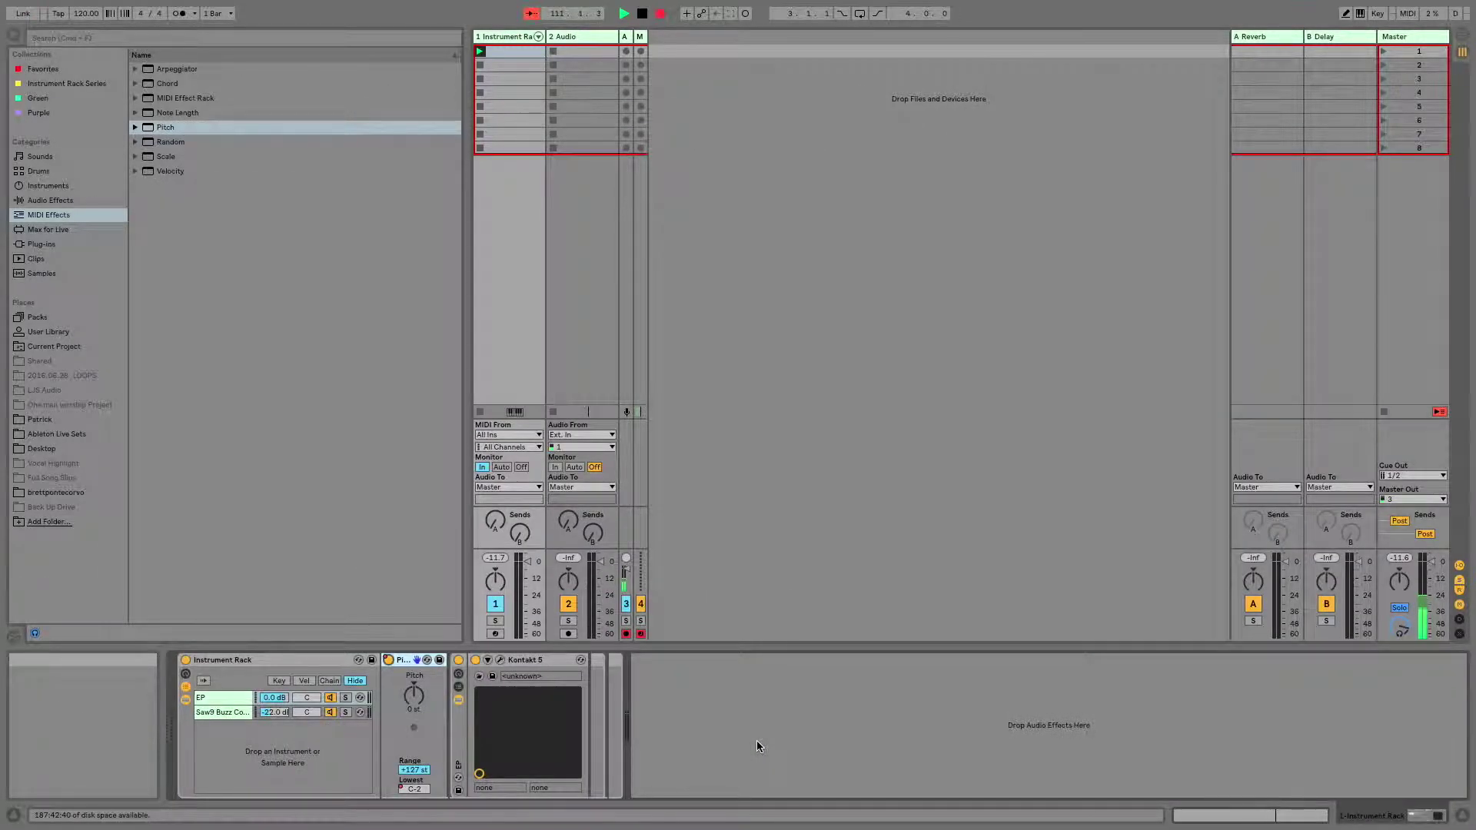
Rename the dummy clip in the first slot to EP
{"action": "right_click", "coordinate": [512, 50]}
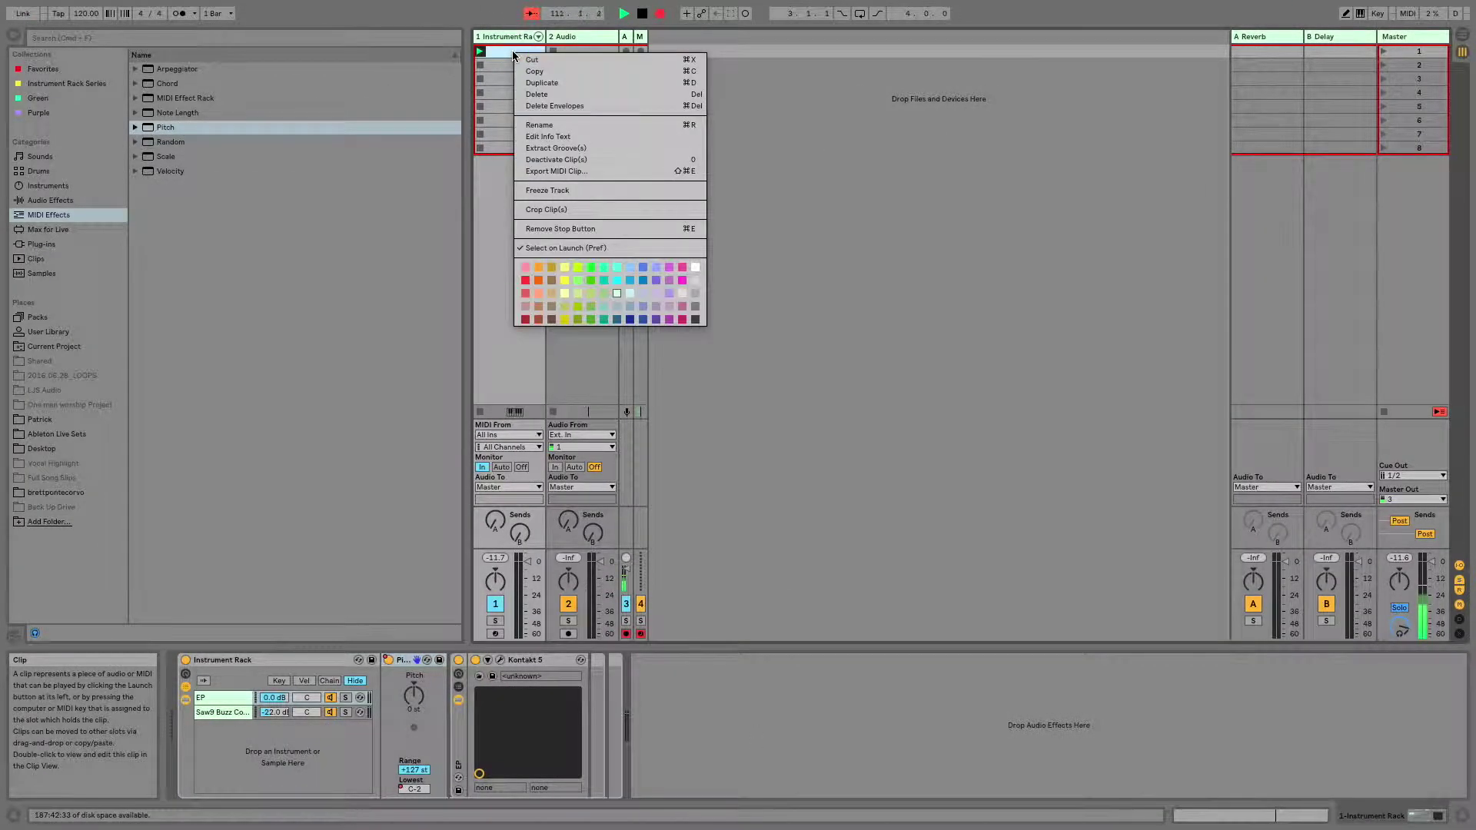
{"action": "left_click", "coordinate": [564, 124]}
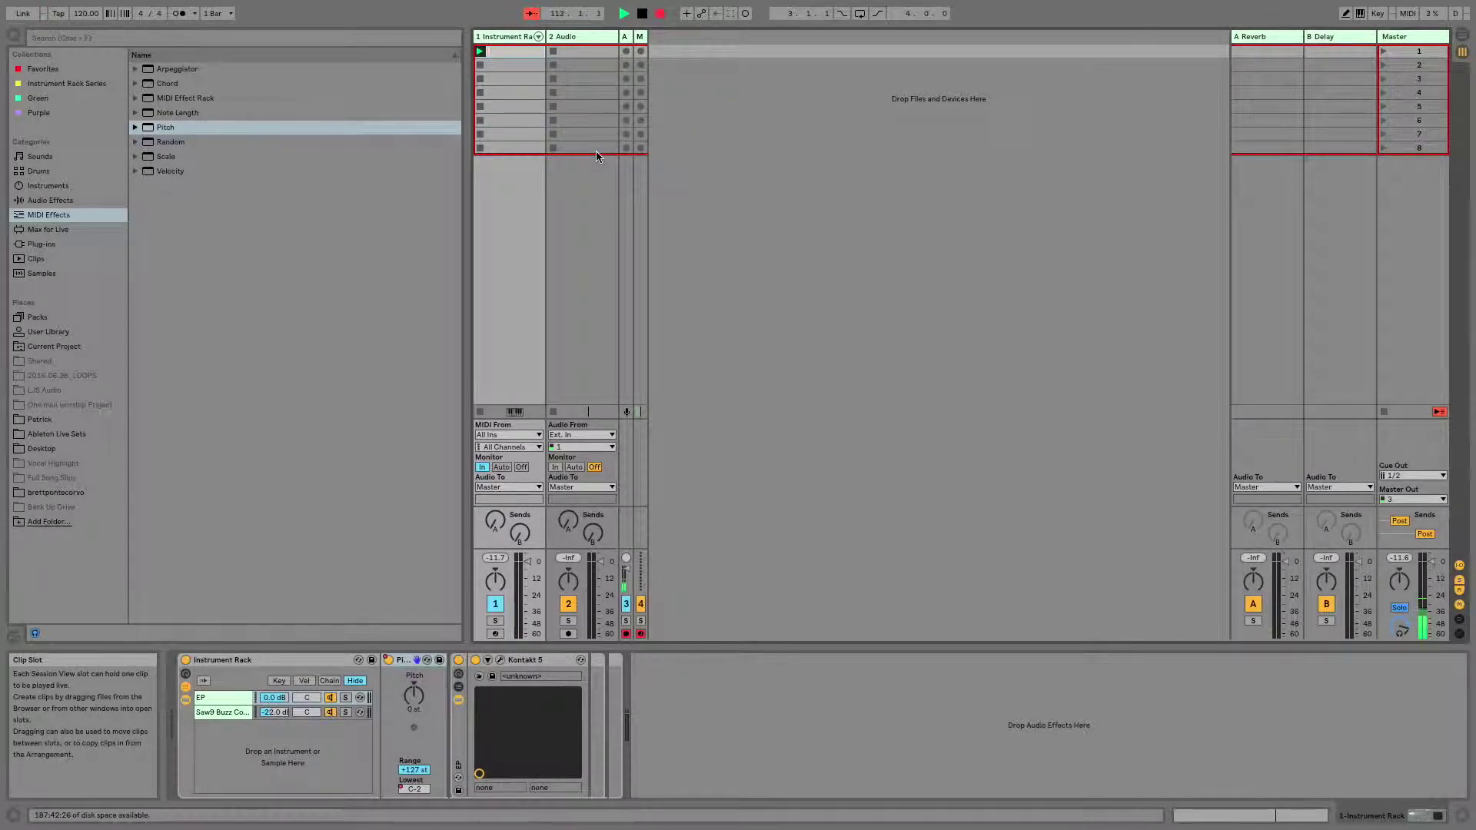
{"action": "type", "text": "EP"}
{"action": "key", "text": "Return"}
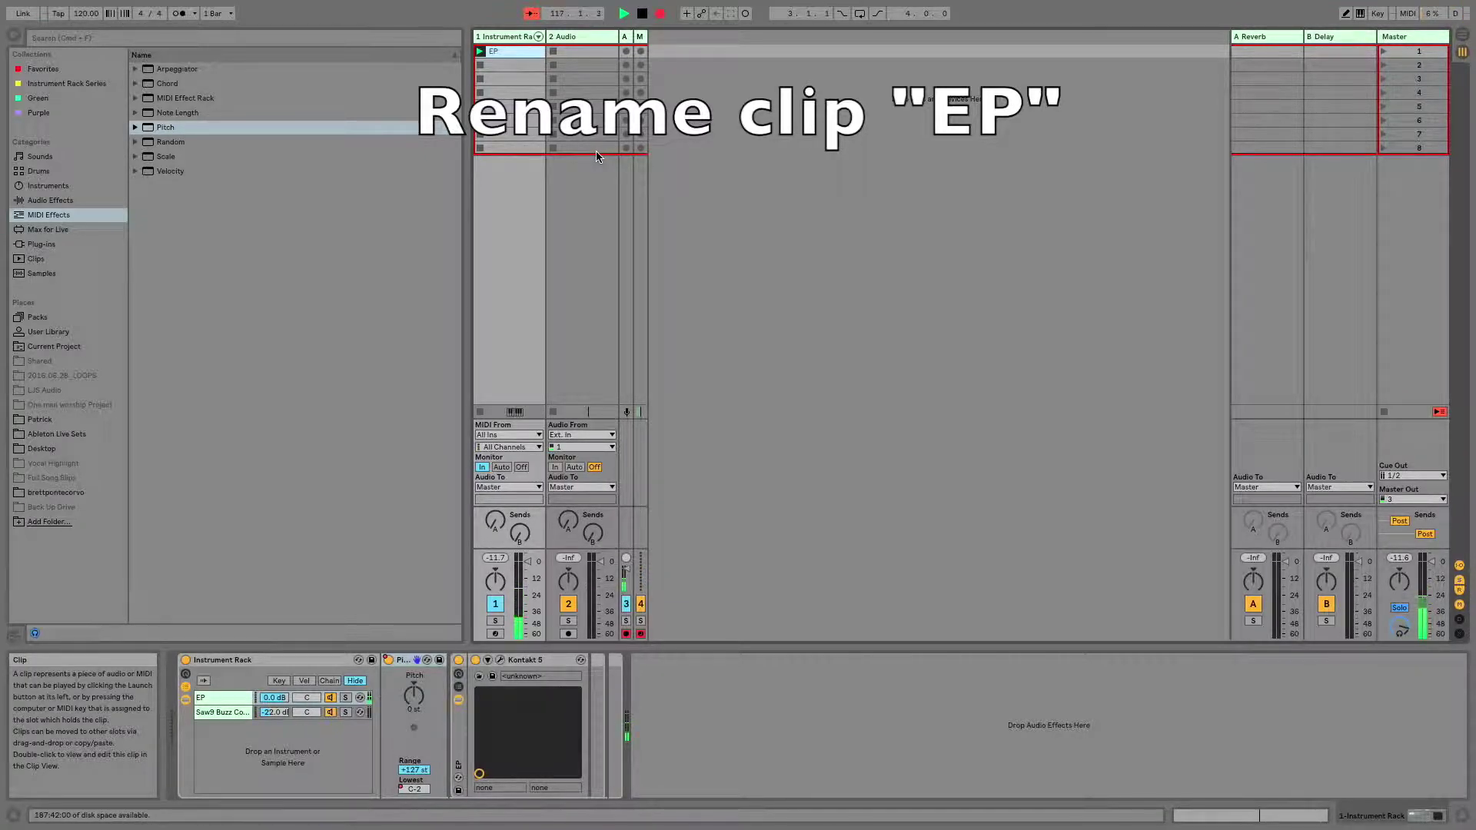
Set the Lowest note of the Saw9 Buzz Complex Bass chain's Pitch device to C1
{"action": "left_click", "coordinate": [248, 717]}
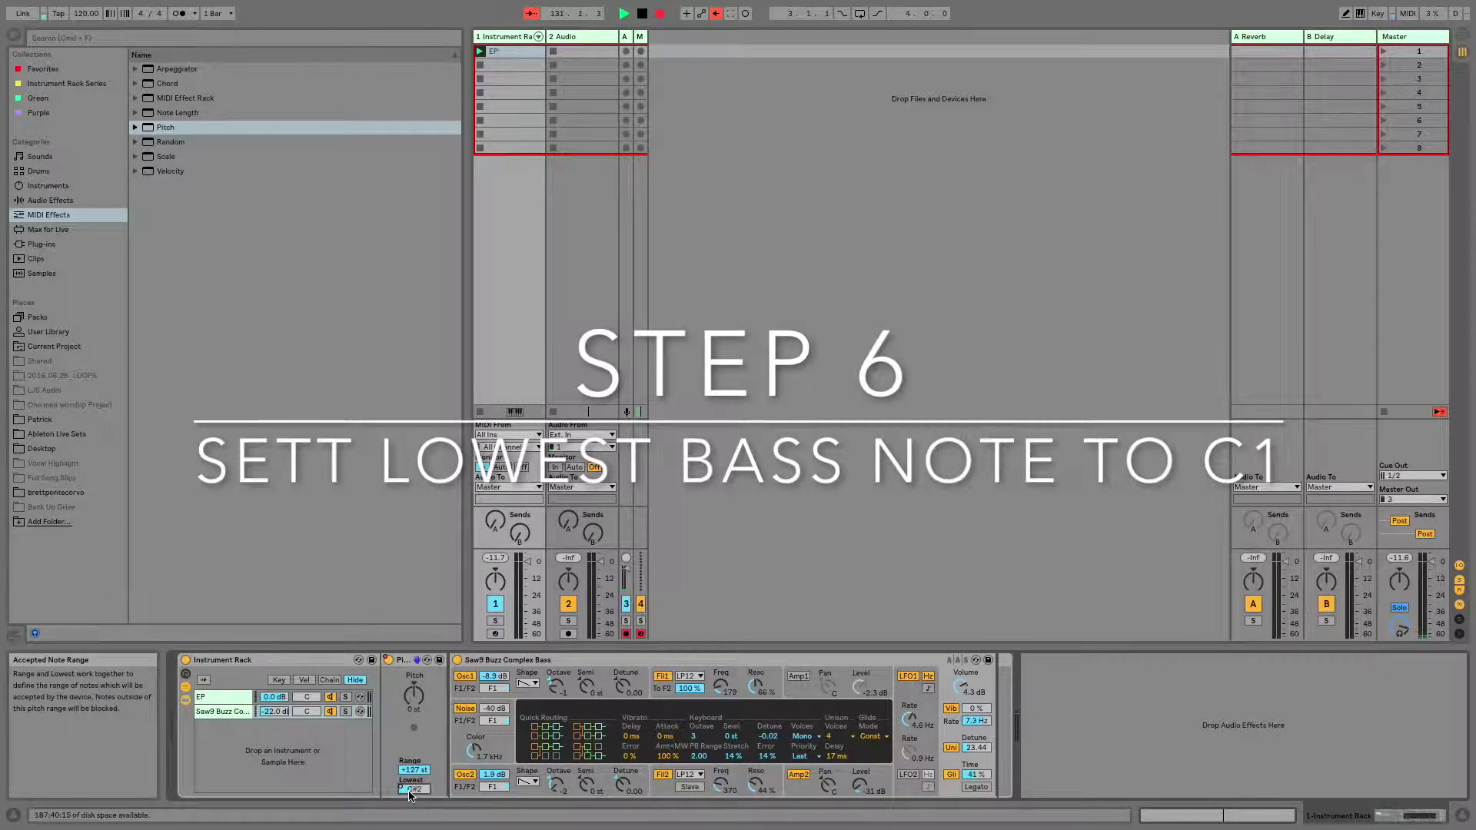
{"action": "scroll", "coordinate": [410, 796], "scroll_direction": "down", "scroll_amount": 8}
{"action": "scroll", "coordinate": [410, 796], "scroll_direction": "down", "scroll_amount": 2}
{"action": "scroll", "coordinate": [410, 796], "scroll_direction": "down", "scroll_amount": 1}
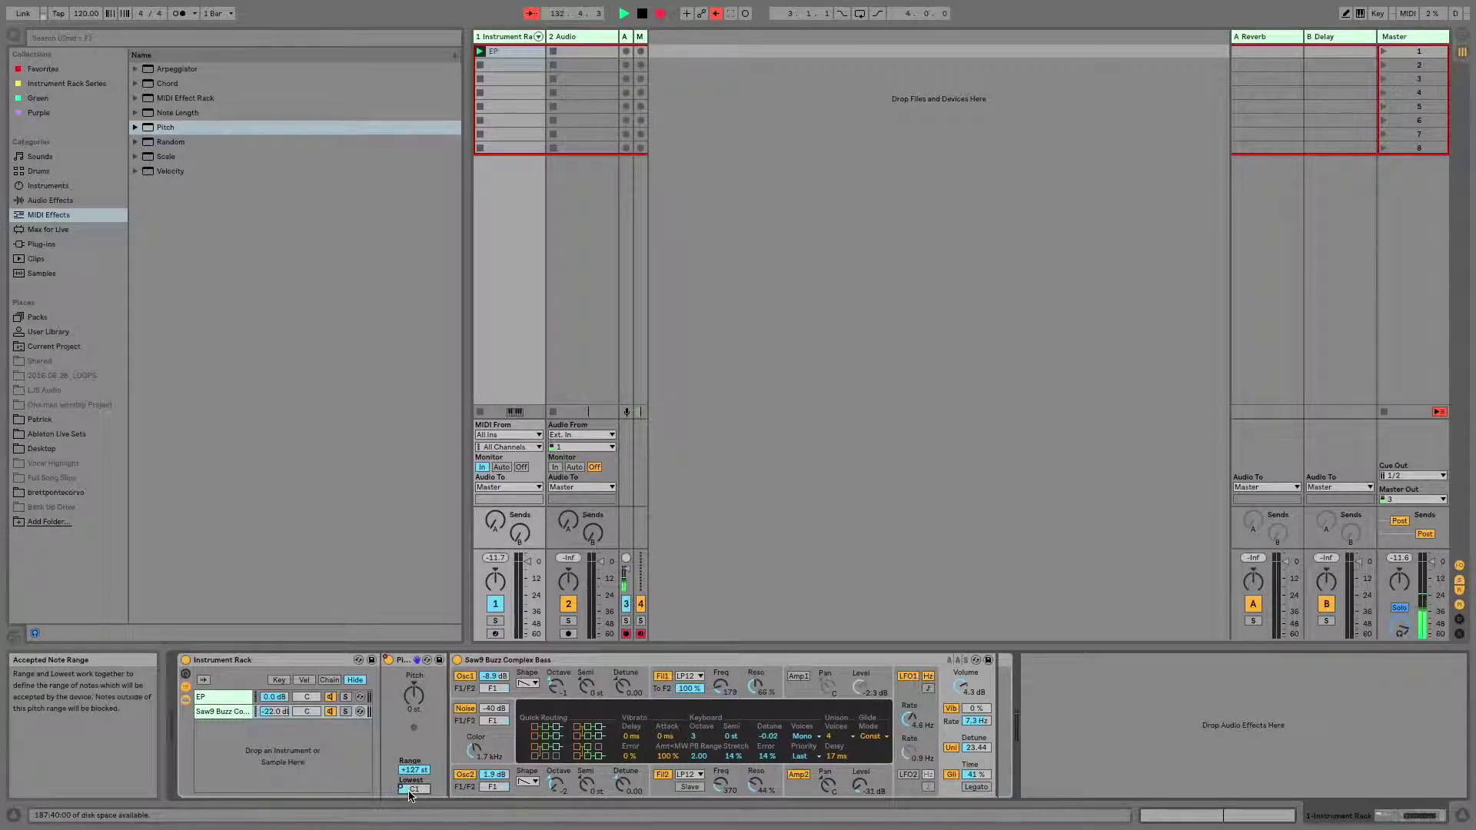
Create a dummy clip in the second slot with envelopes for the bass chain's Pitch device: Lowest at C1 and Range at +24 st
{"action": "double_click", "coordinate": [491, 65]}
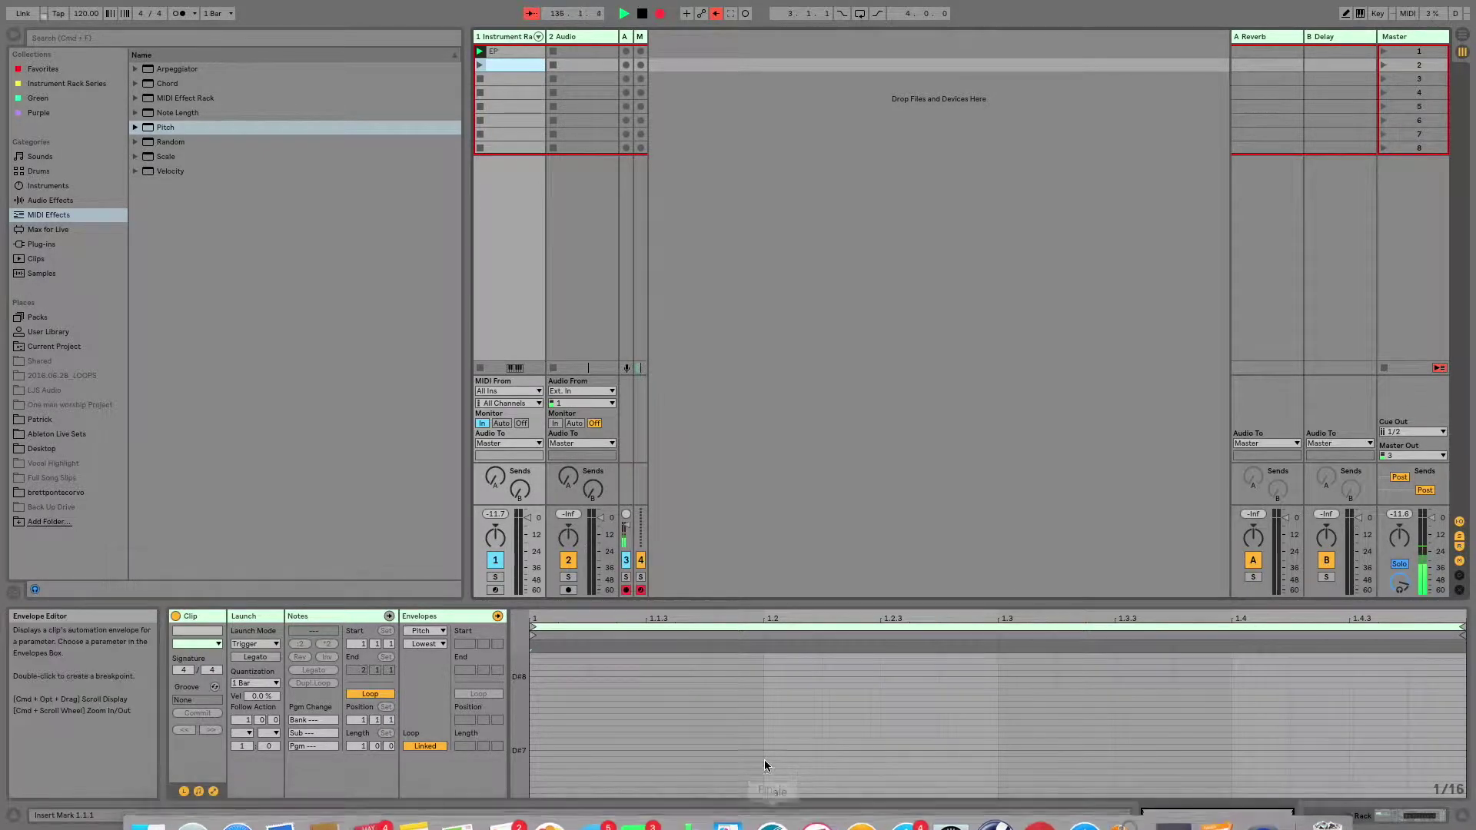
{"action": "scroll", "coordinate": [759, 726], "scroll_direction": "down", "scroll_amount": 10}
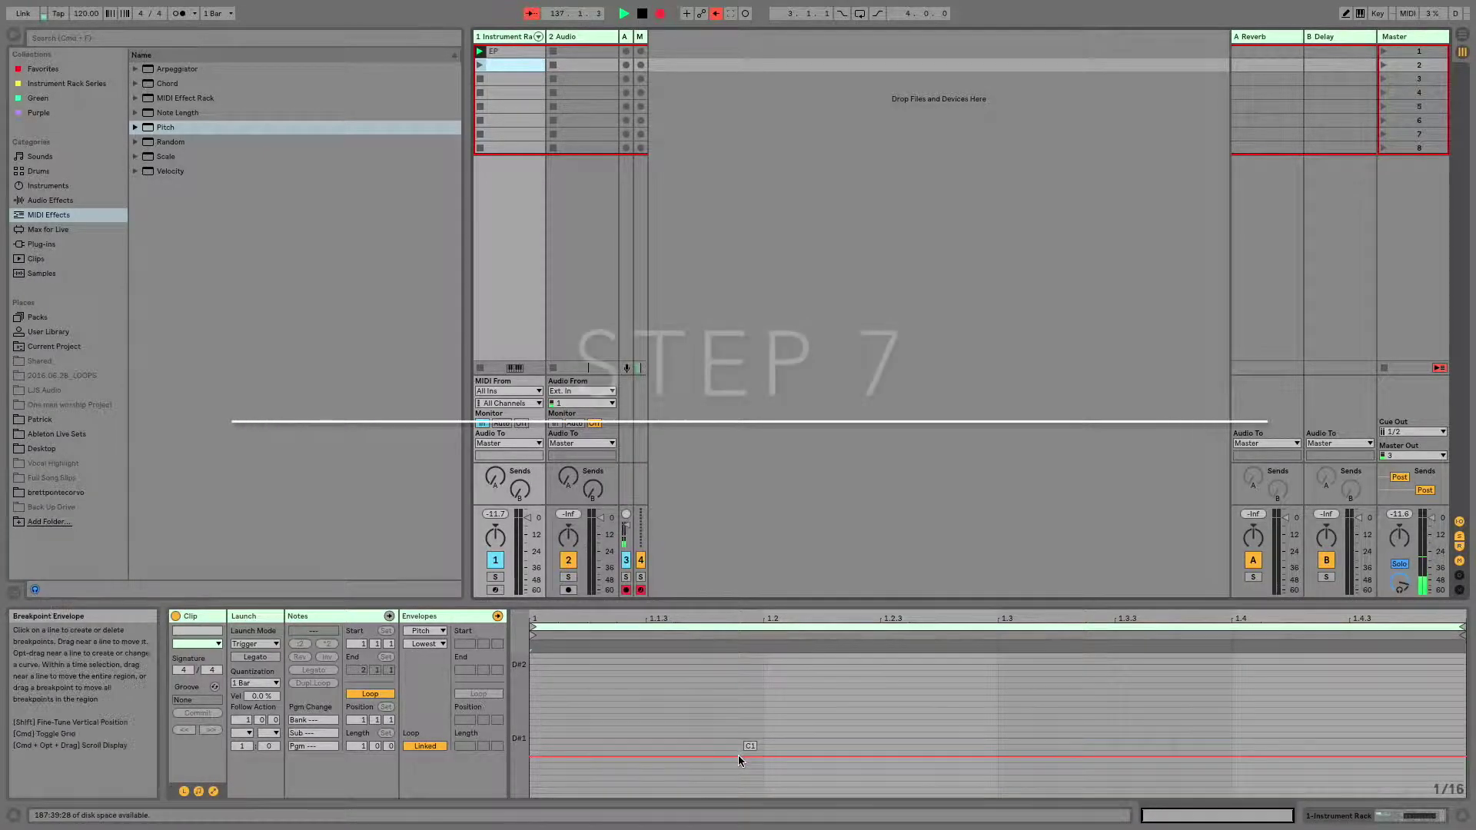
{"action": "key", "text": "shift+Tab"}
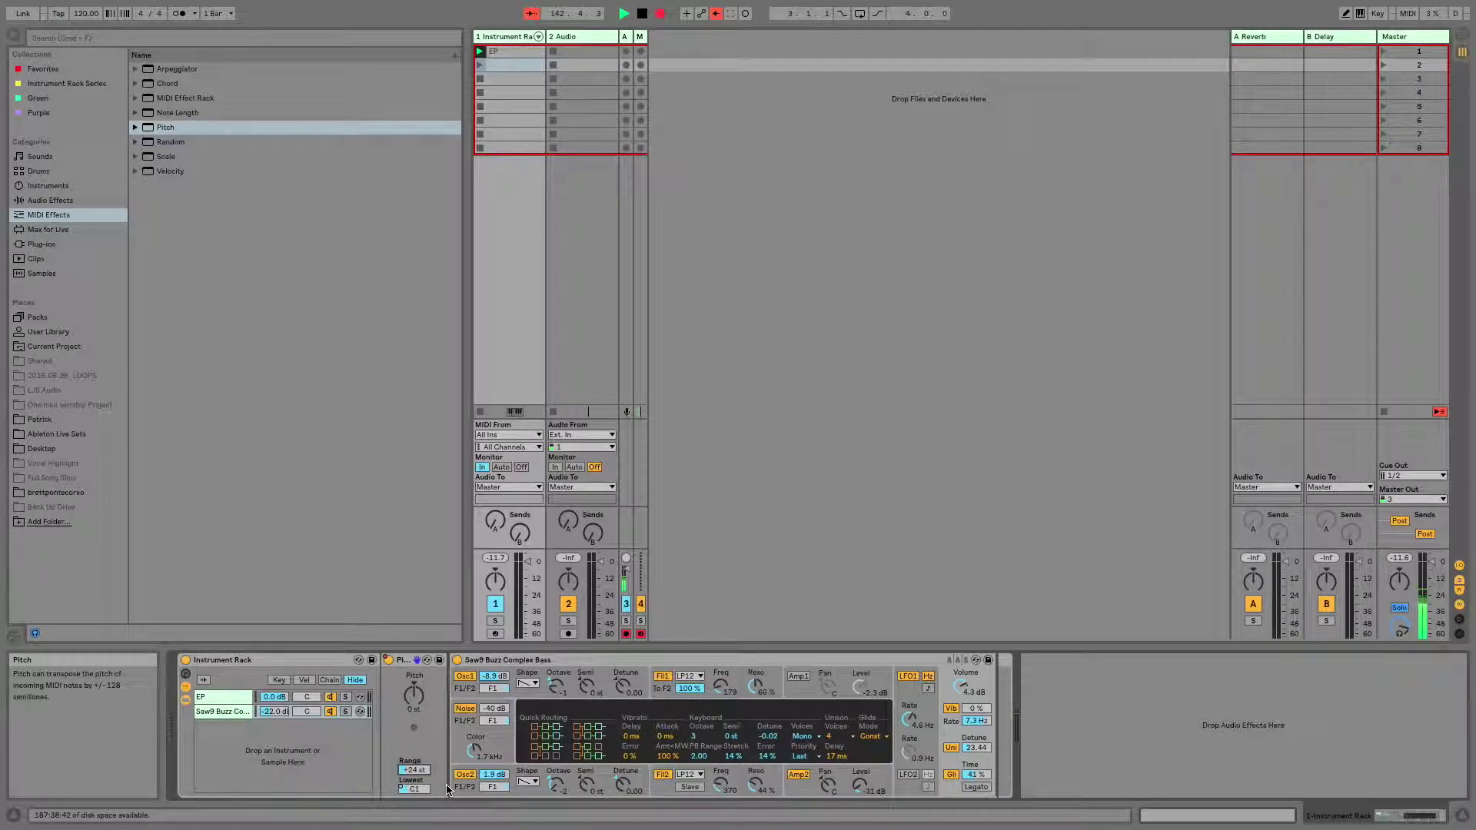
{"action": "left_click", "coordinate": [534, 77]}
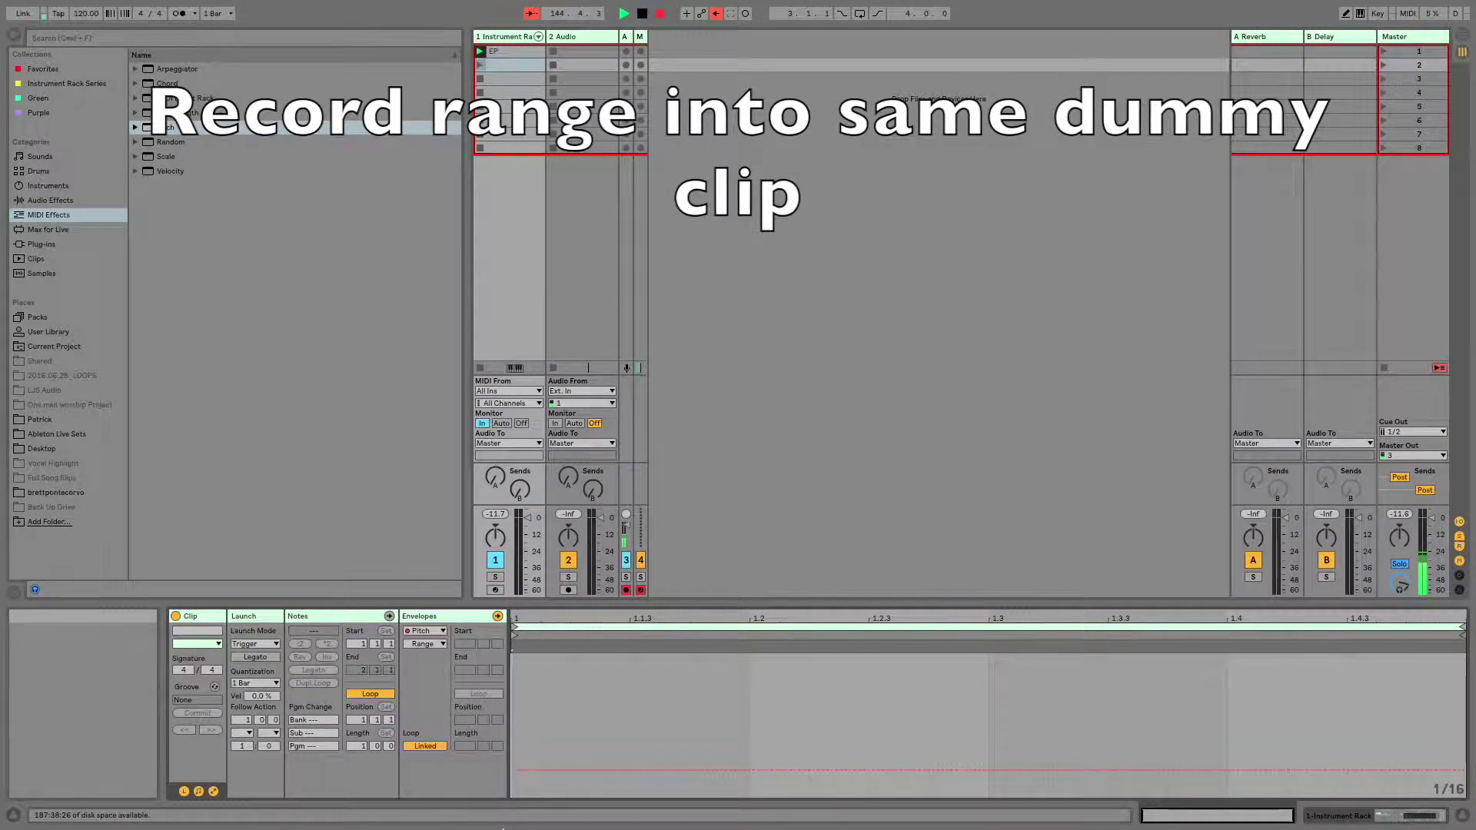
{"action": "left_click", "coordinate": [555, 770]}
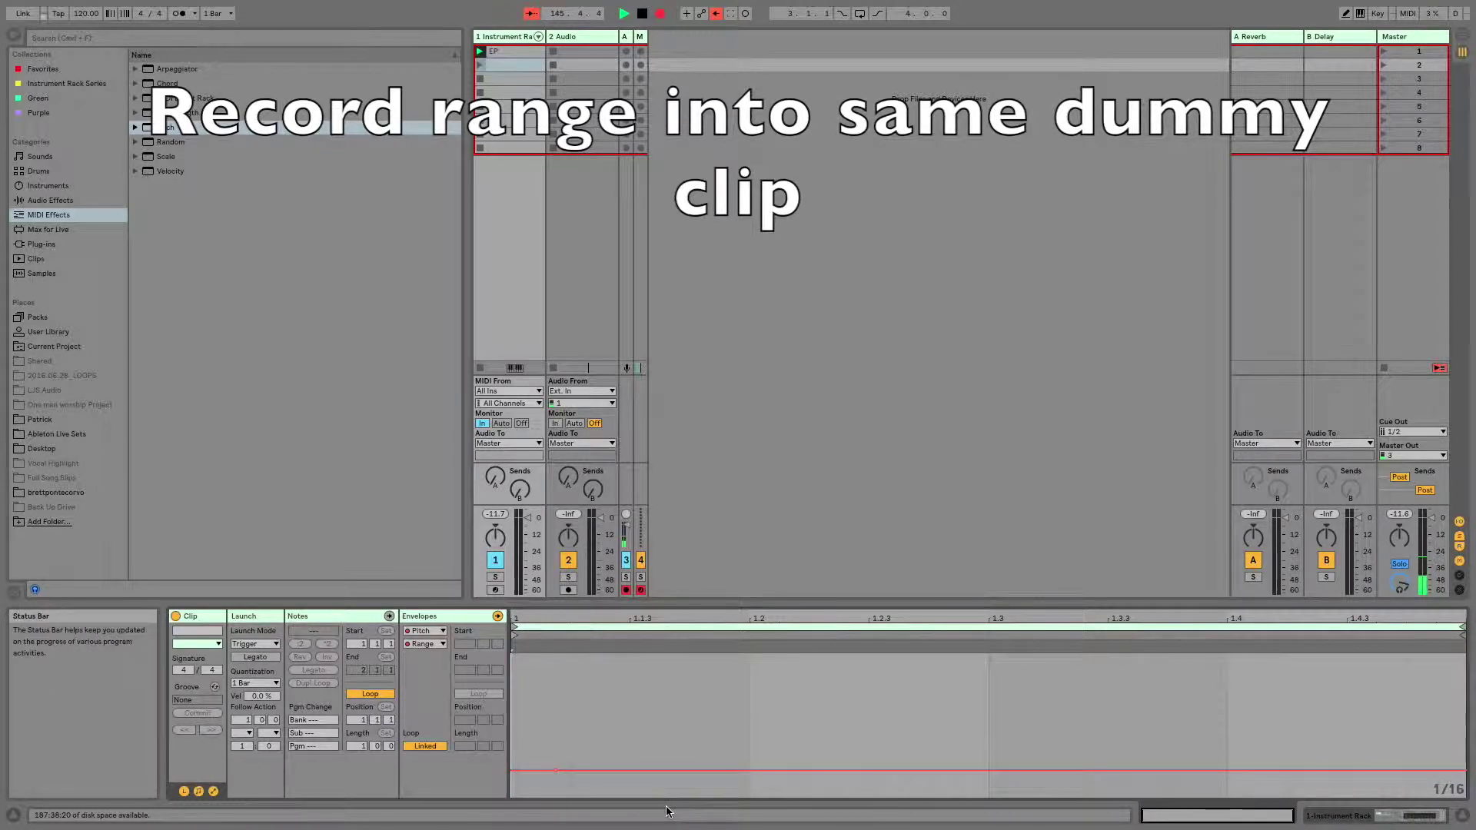
Set the Lowest note of the EP chain's Pitch device to C#3 and write it into the second-slot dummy clip's envelope
{"action": "key", "text": "shift+Tab"}
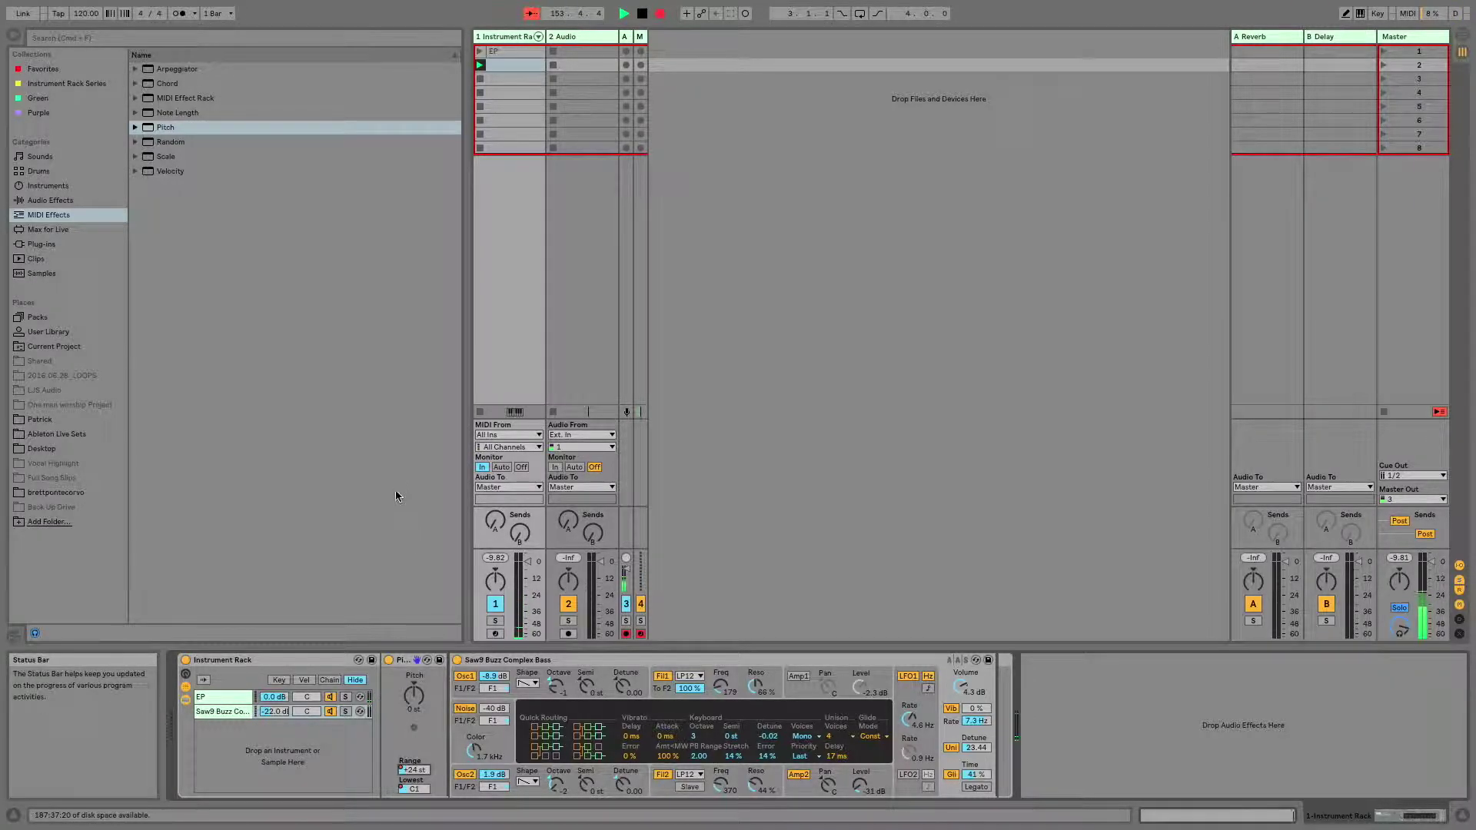
{"action": "left_click", "coordinate": [239, 701]}
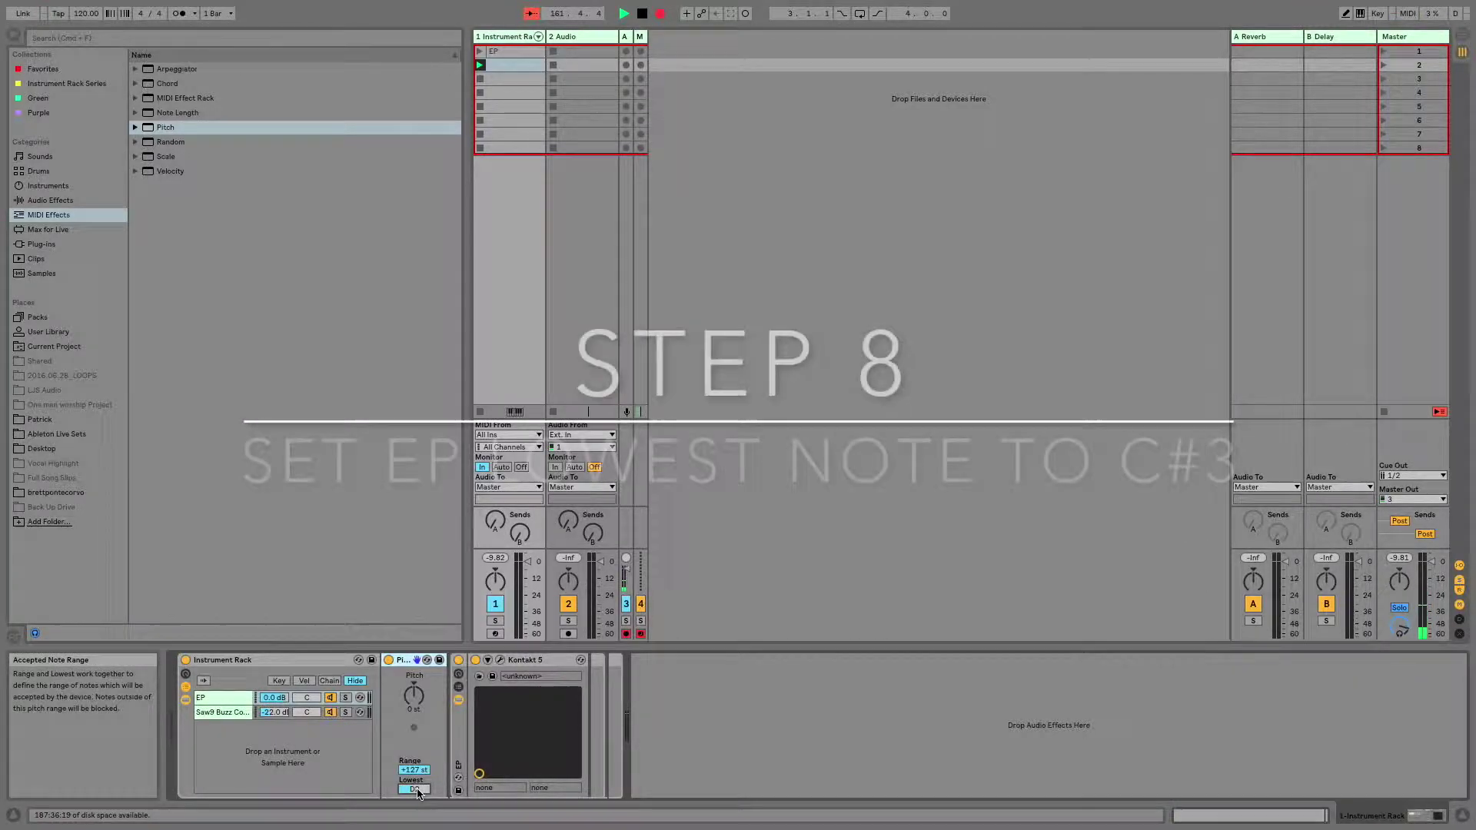
{"action": "left_click_drag", "start_coordinate": [418, 793], "coordinate": [417, 789]}
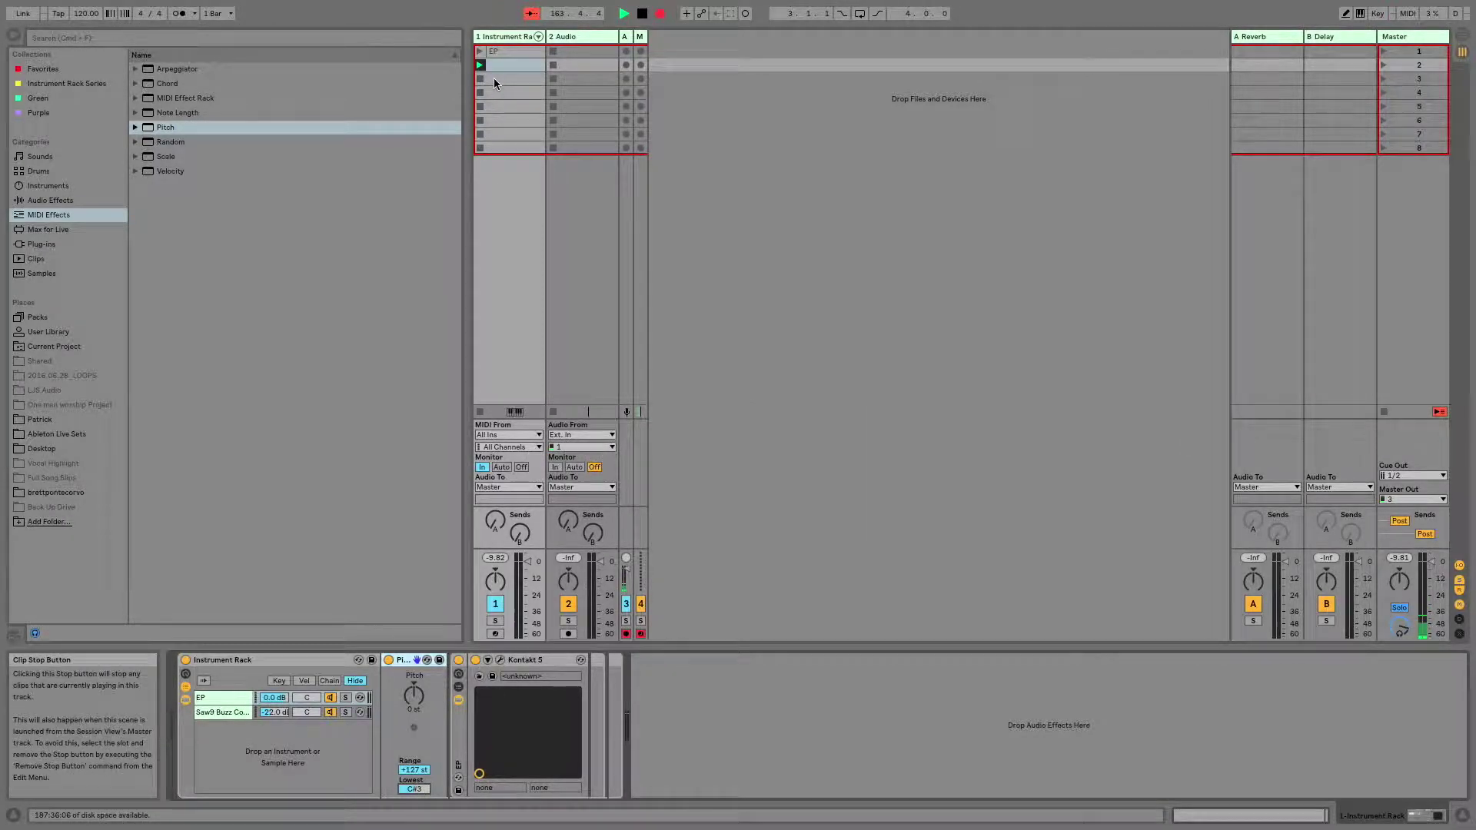
{"action": "left_click", "coordinate": [524, 66]}
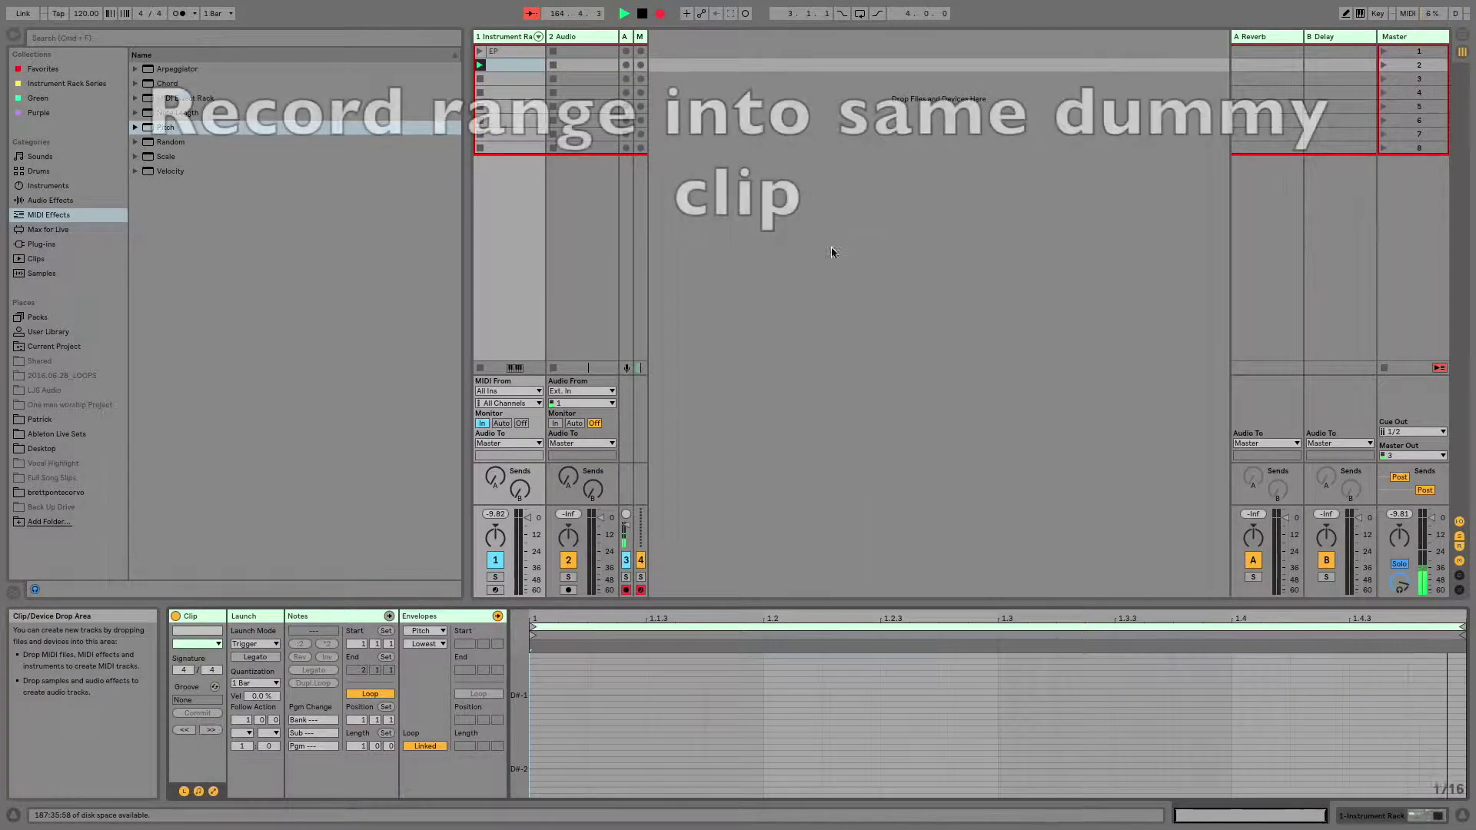
{"action": "scroll", "coordinate": [668, 749], "scroll_direction": "up", "scroll_amount": 10}
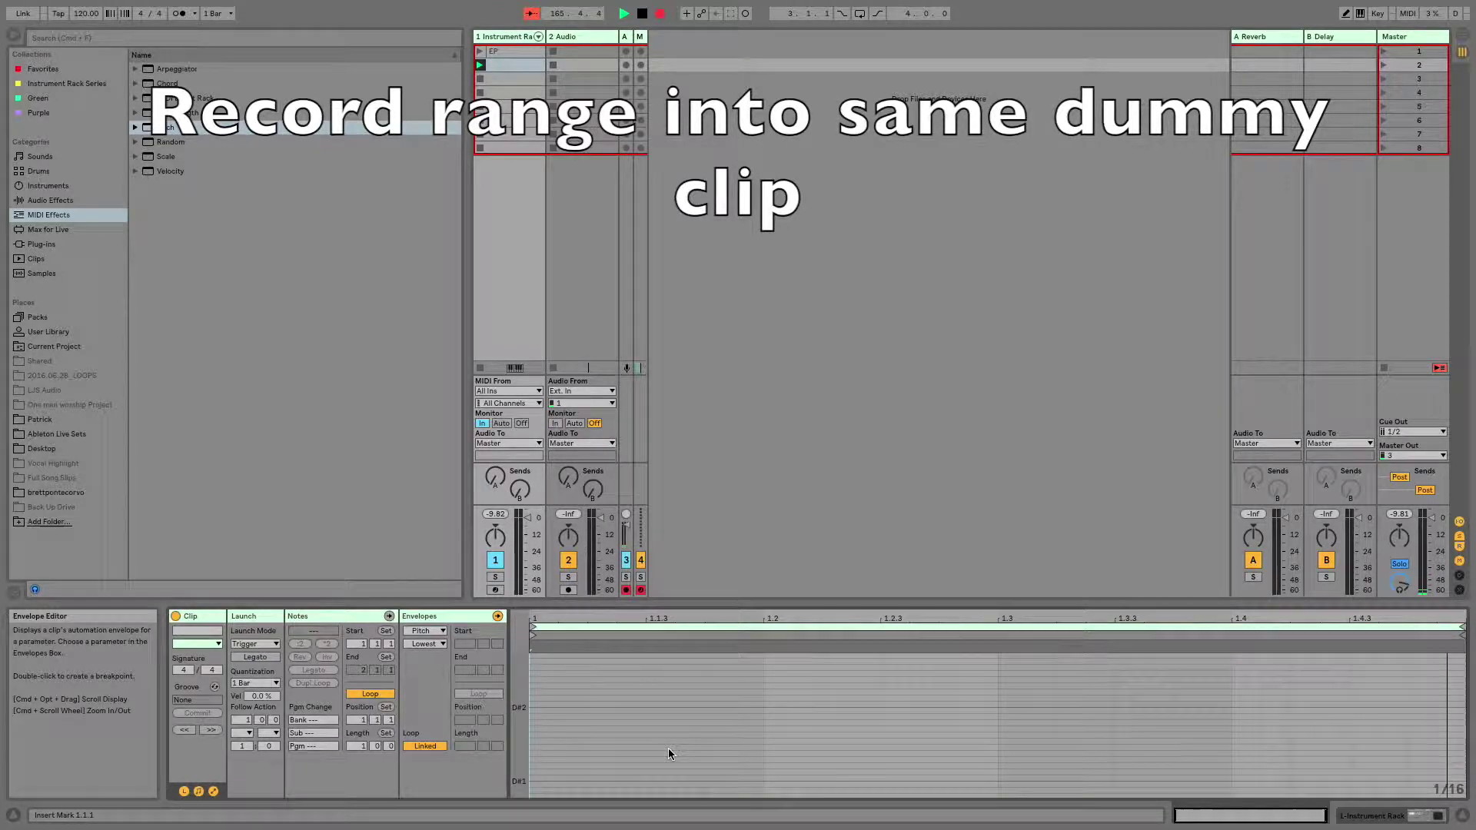
{"action": "scroll", "coordinate": [667, 749], "scroll_direction": "down", "scroll_amount": 5}
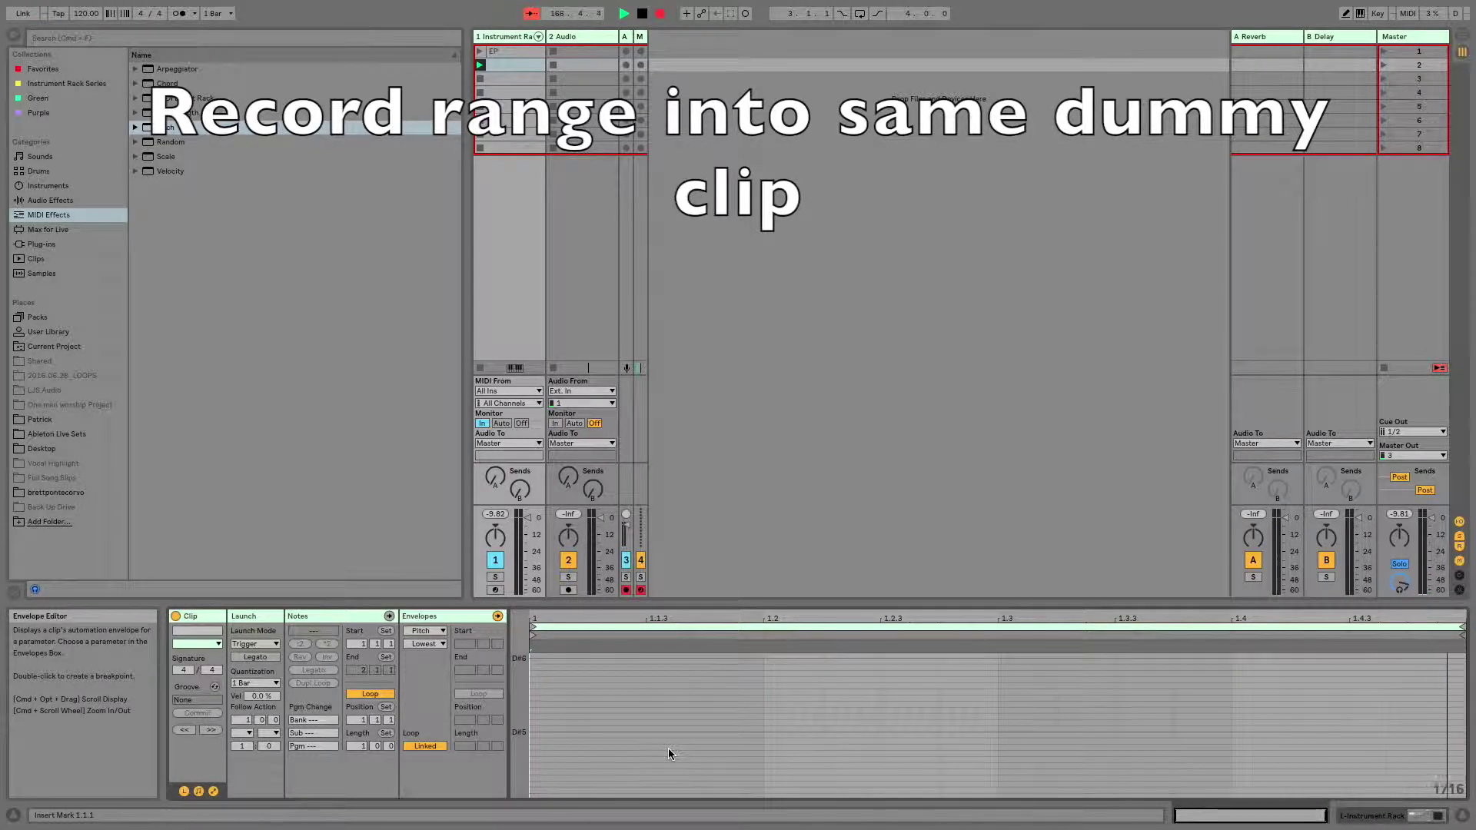
{"action": "scroll", "coordinate": [668, 749], "scroll_direction": "down", "scroll_amount": 2}
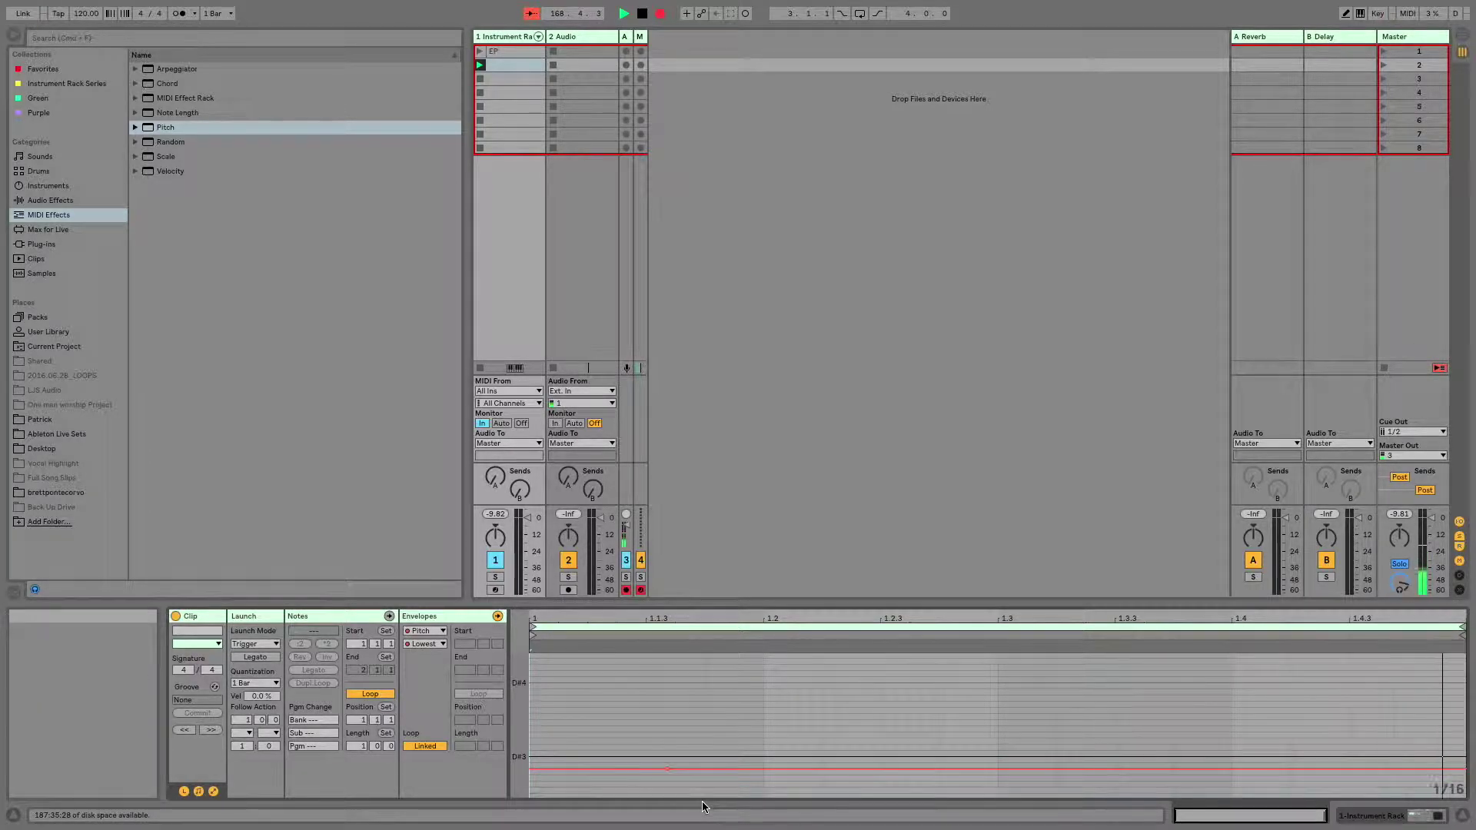
Add a Device On envelope set to On for the EP chain's Pitch device in the second-slot dummy clip
{"action": "key", "text": "shift+Tab"}
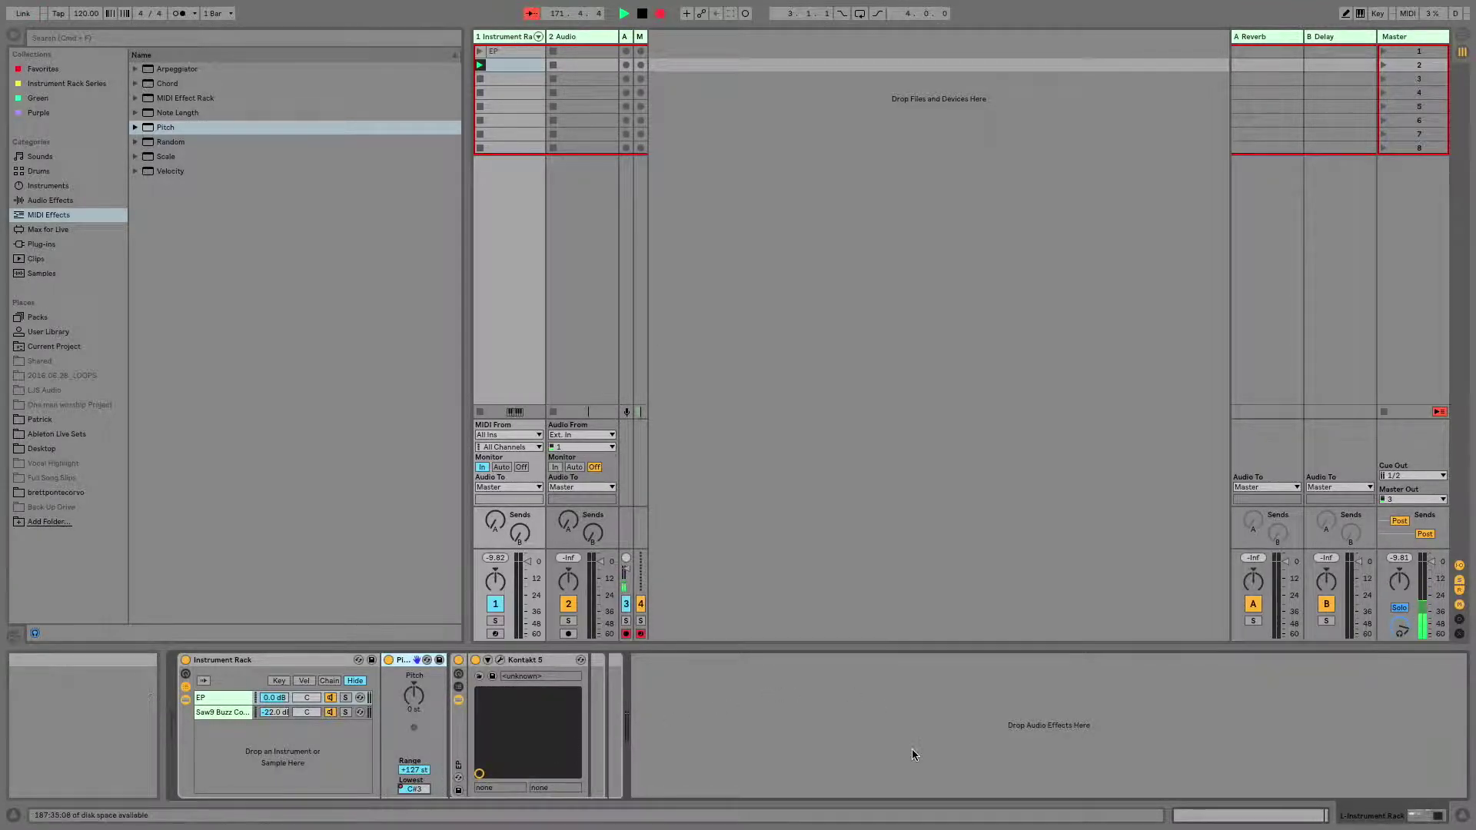
{"action": "mouse_move", "coordinate": [1021, 827]}
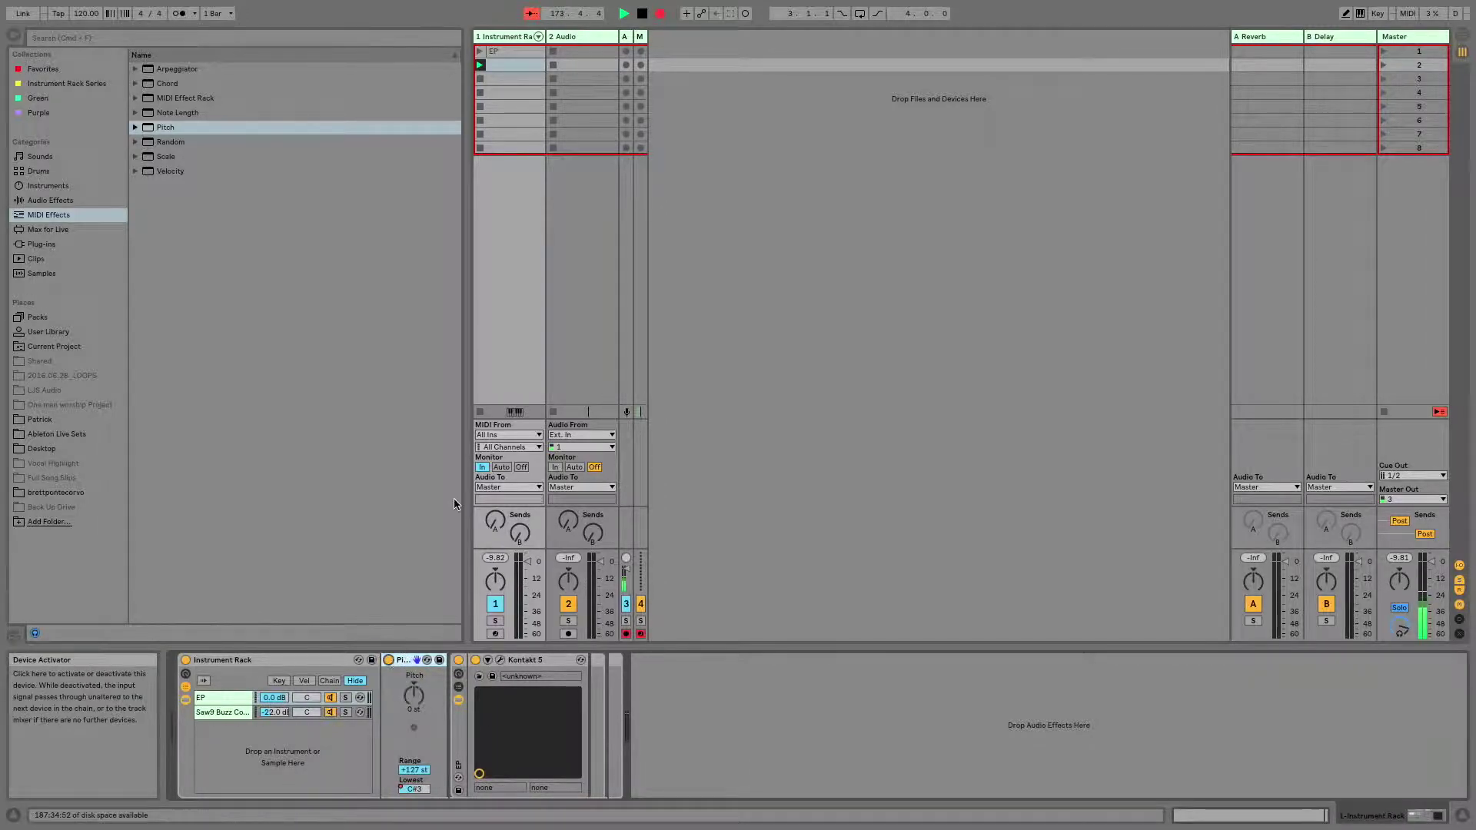
{"action": "key", "text": "shift+Tab"}
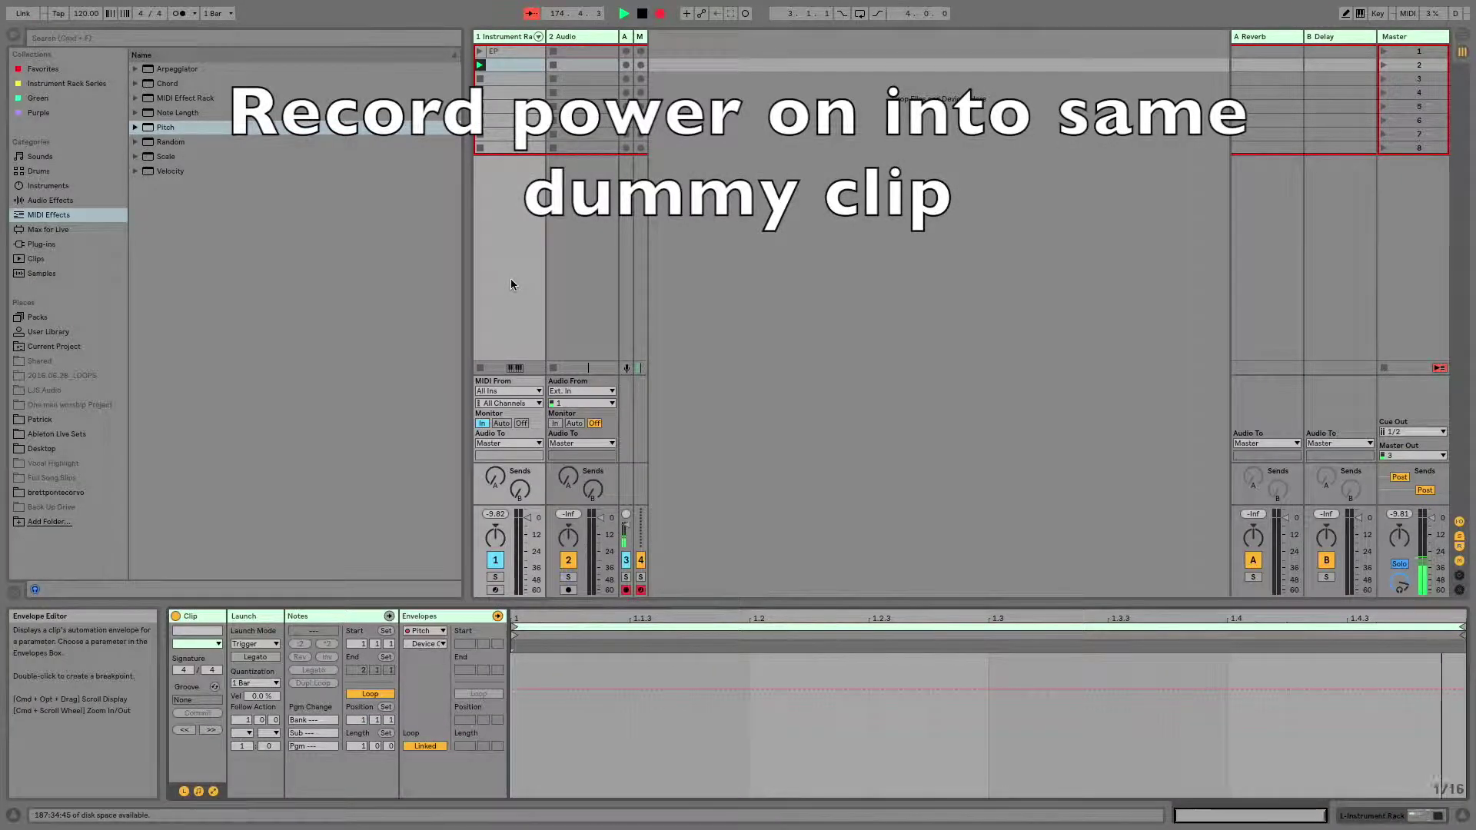
{"action": "double_click", "coordinate": [606, 689]}
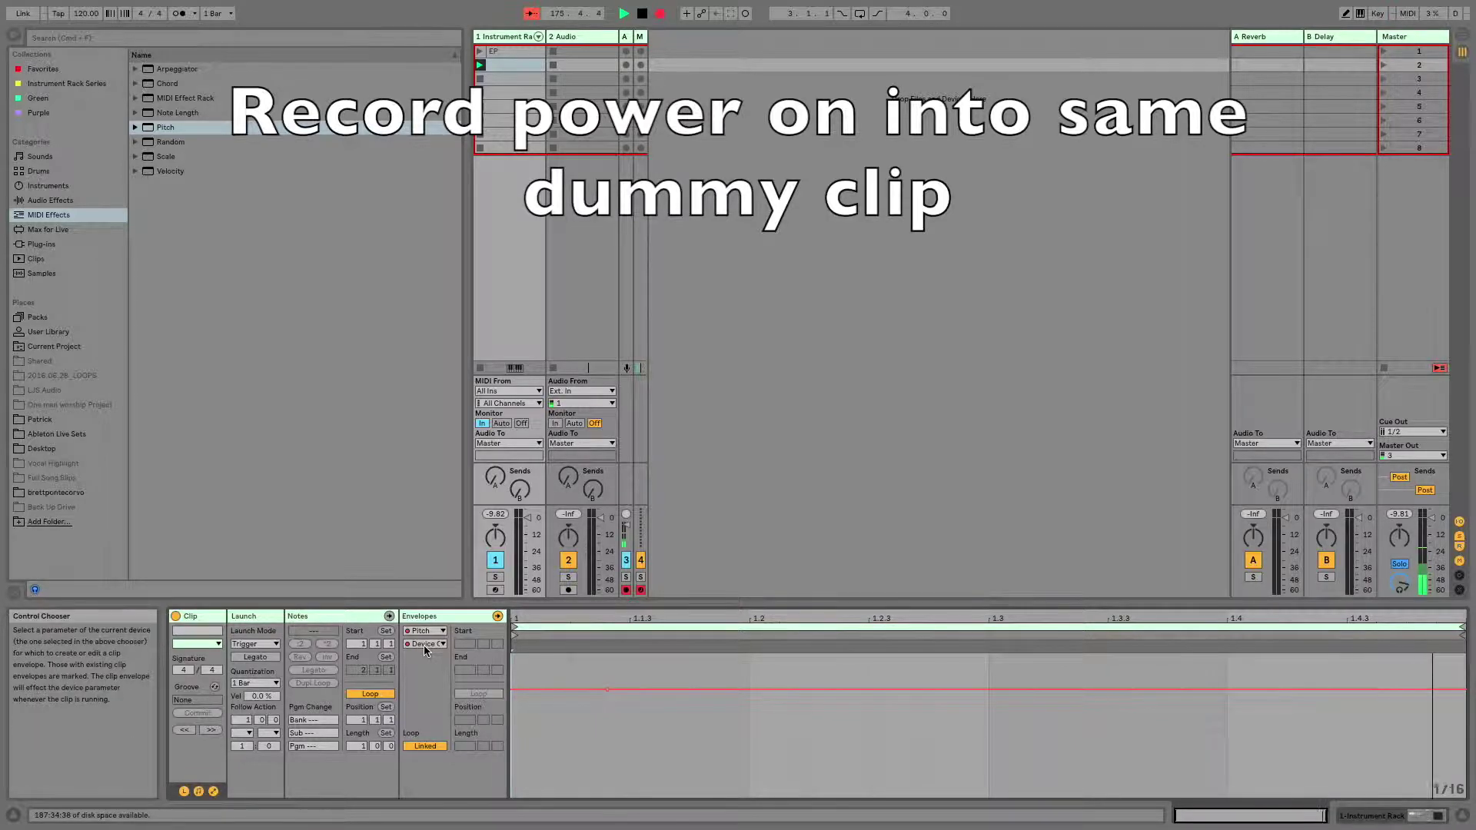
{"action": "key", "text": "shift+Tab"}
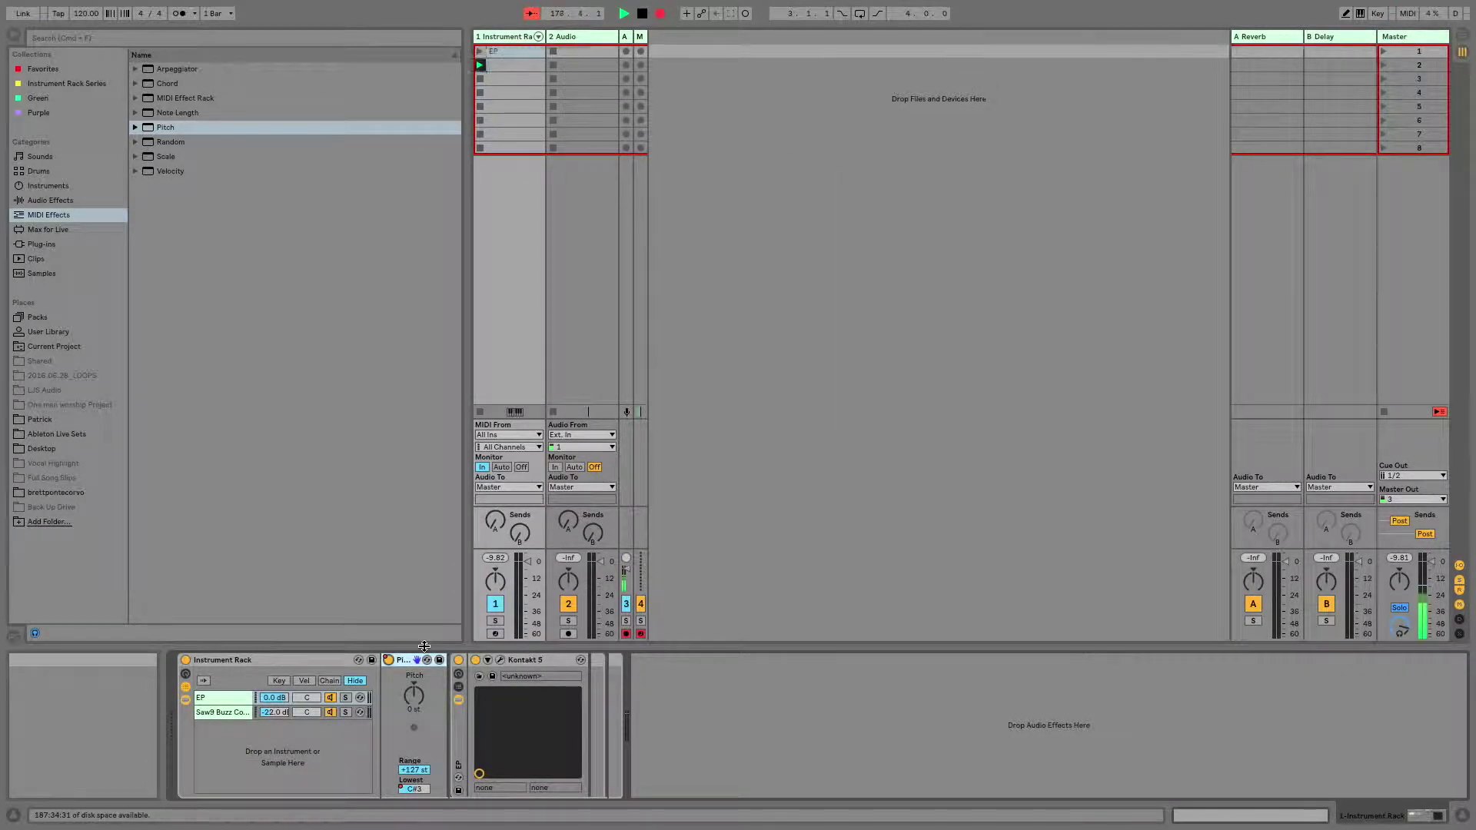
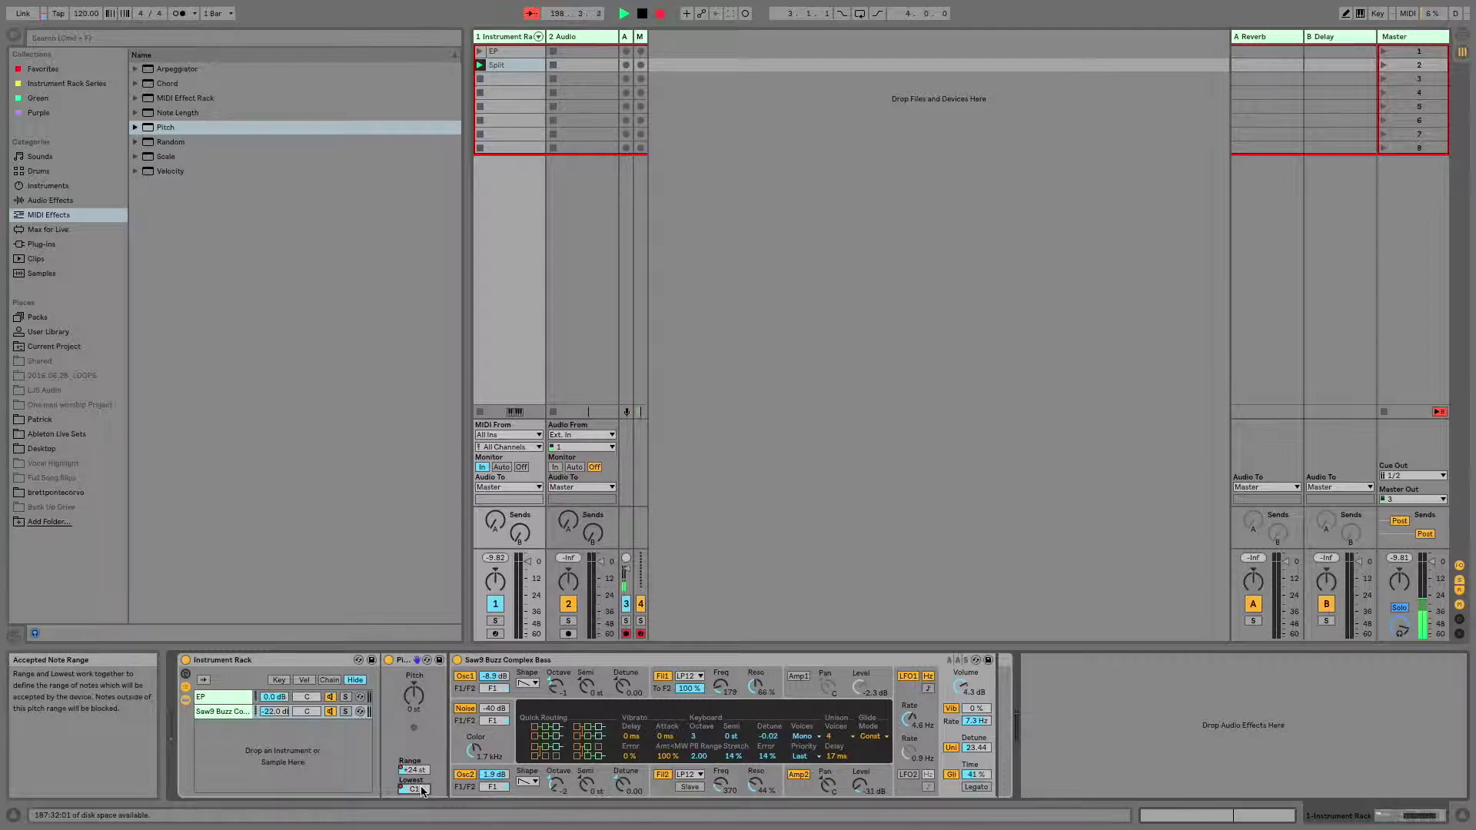
Set the bass chain's Pitch Lowest note to C4 and write it as an envelope into a new dummy clip in the third slot
{"action": "left_click_drag", "start_coordinate": [414, 789], "coordinate": [422, 792]}
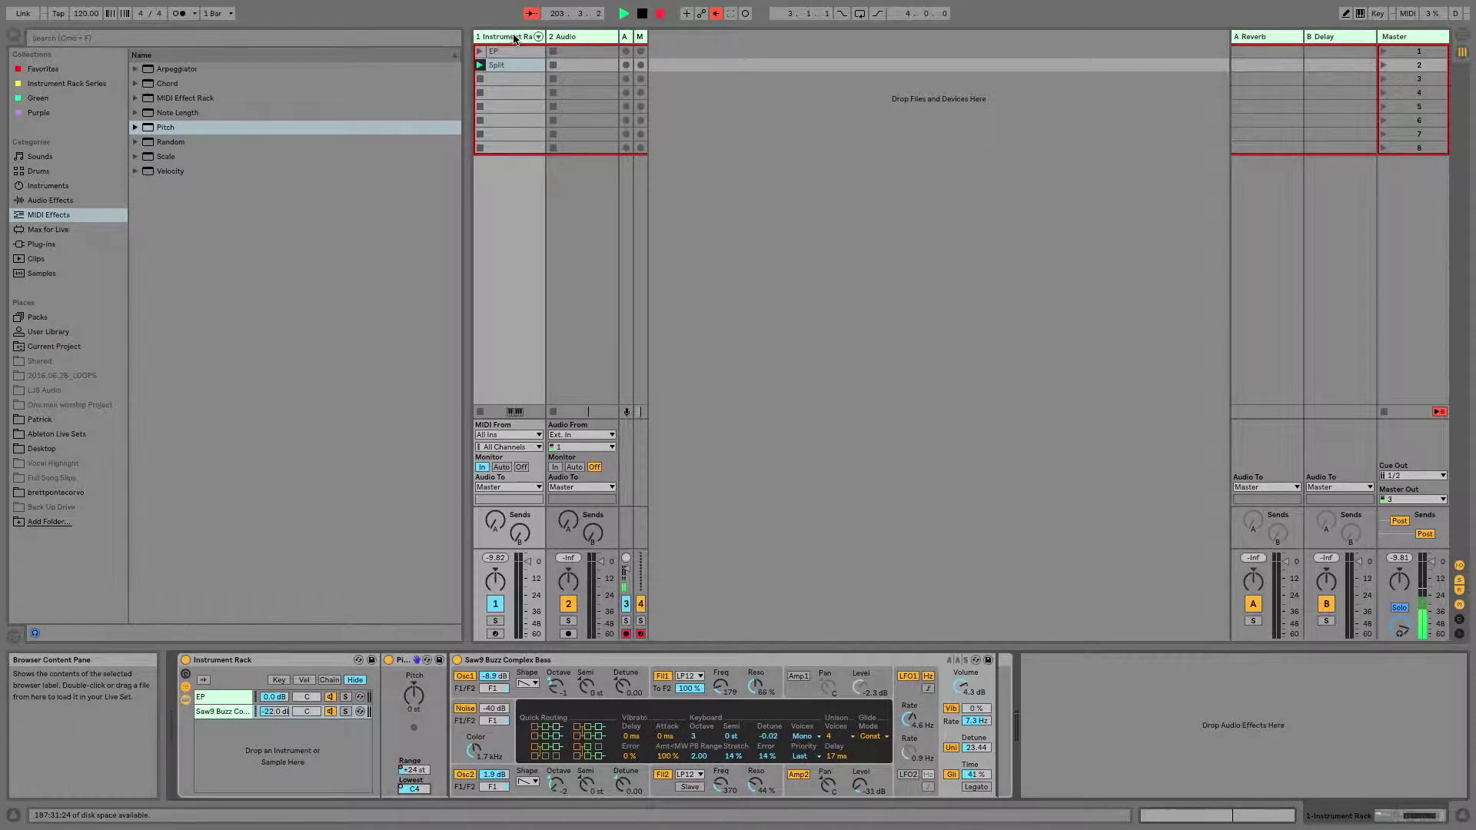
{"action": "double_click", "coordinate": [505, 82]}
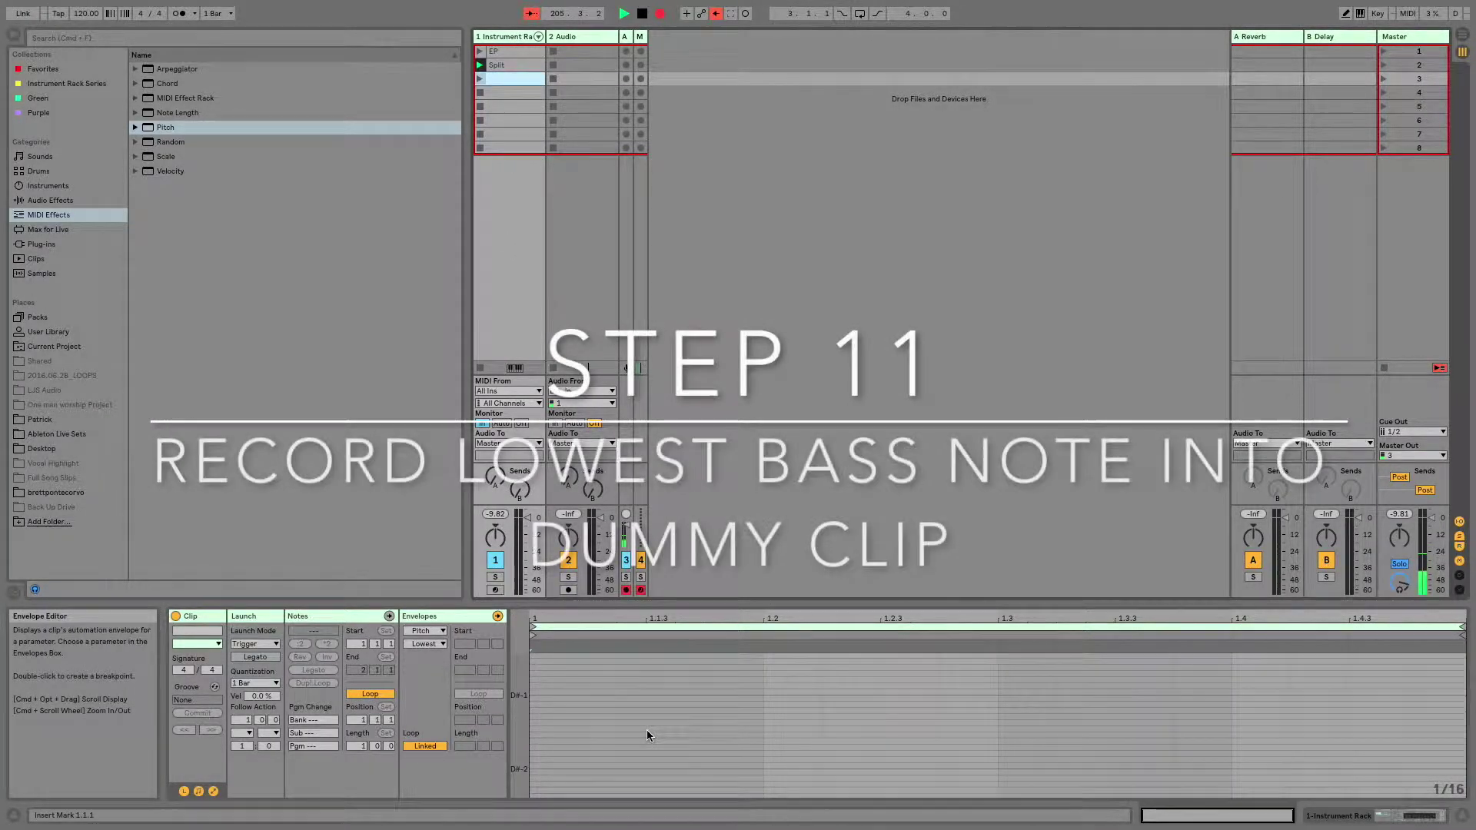
{"action": "scroll", "coordinate": [647, 734], "scroll_direction": "up", "scroll_amount": 5}
{"action": "scroll", "coordinate": [647, 734], "scroll_direction": "down", "scroll_amount": 3}
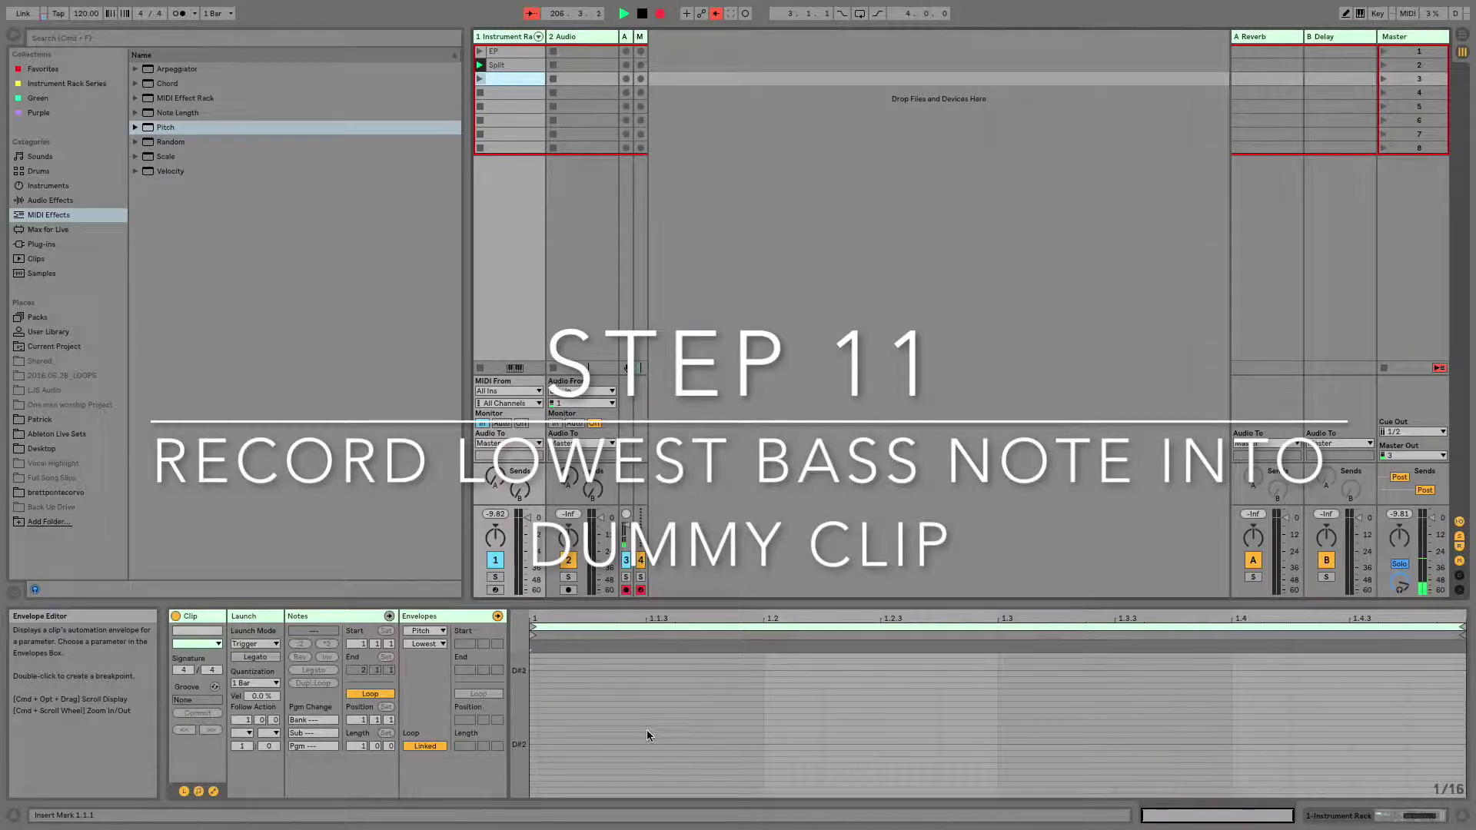
{"action": "scroll", "coordinate": [647, 730], "scroll_direction": "up", "scroll_amount": 2}
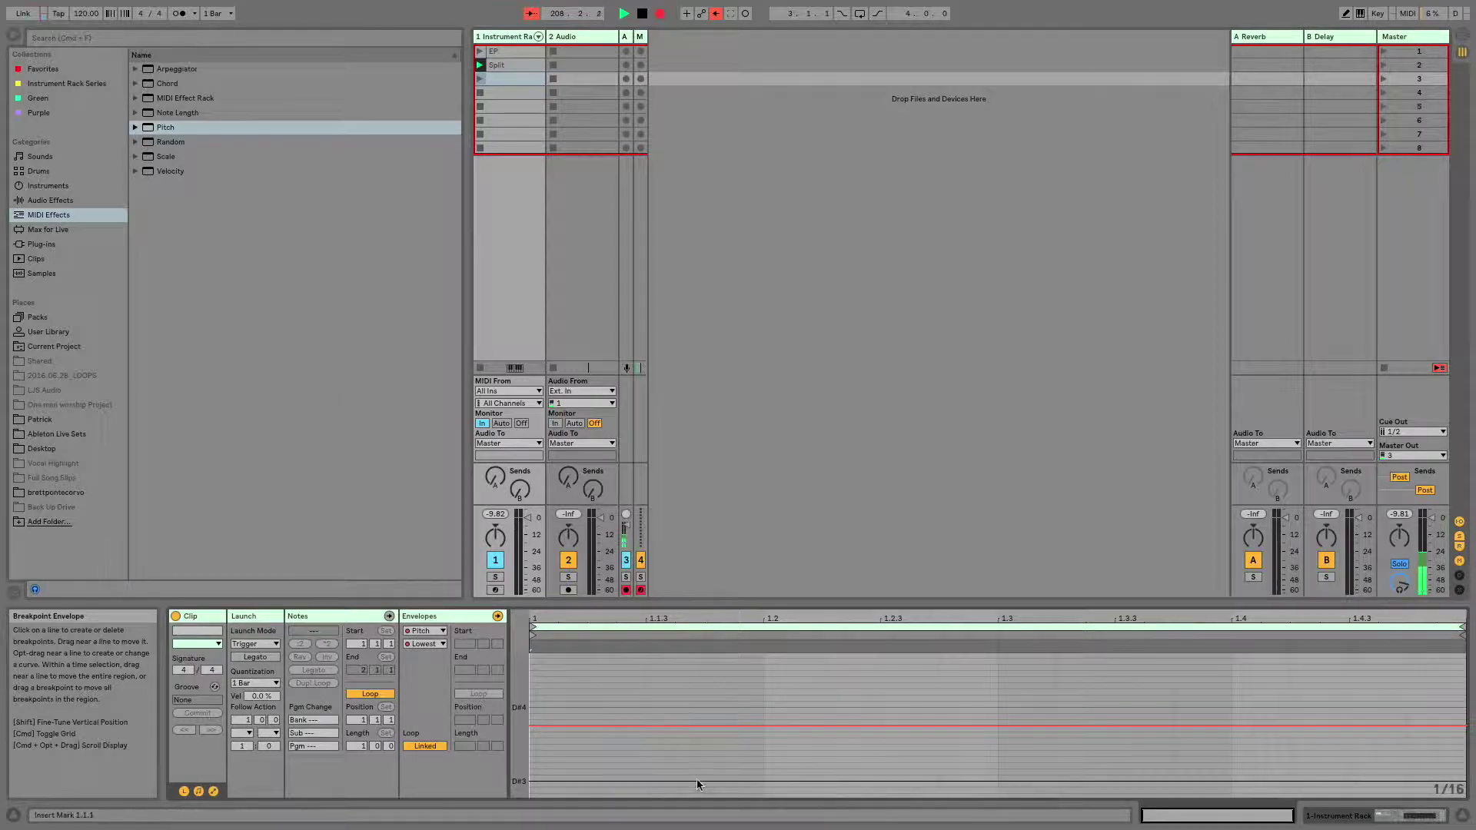
Set the bass chain's Pitch Range to +127 st and write it into the third-slot dummy clip's envelope
{"action": "key", "text": "shift+Tab"}
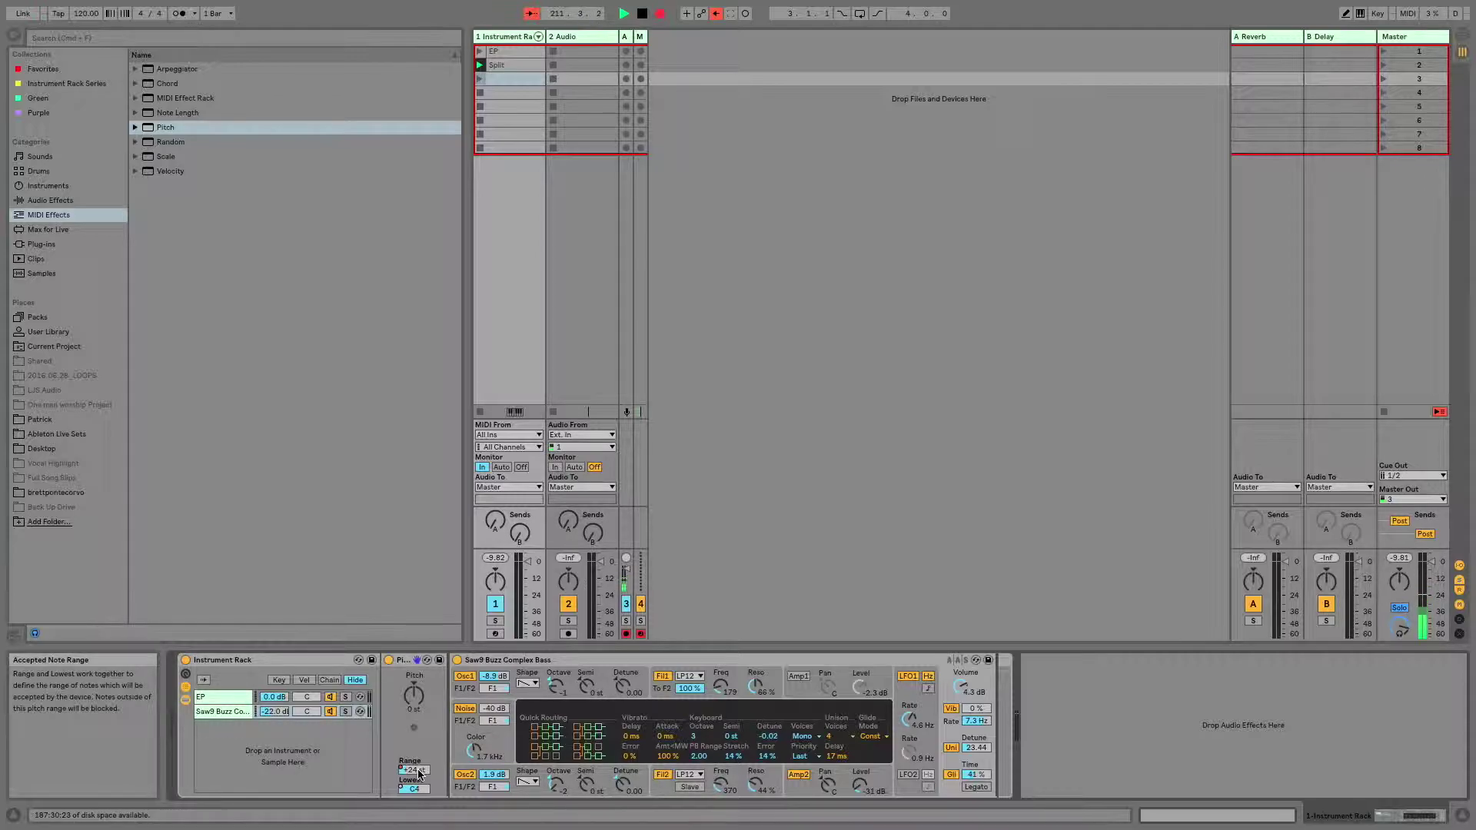
{"action": "left_click_drag", "start_coordinate": [419, 771], "coordinate": [419, 730]}
{"action": "double_click", "coordinate": [494, 123]}
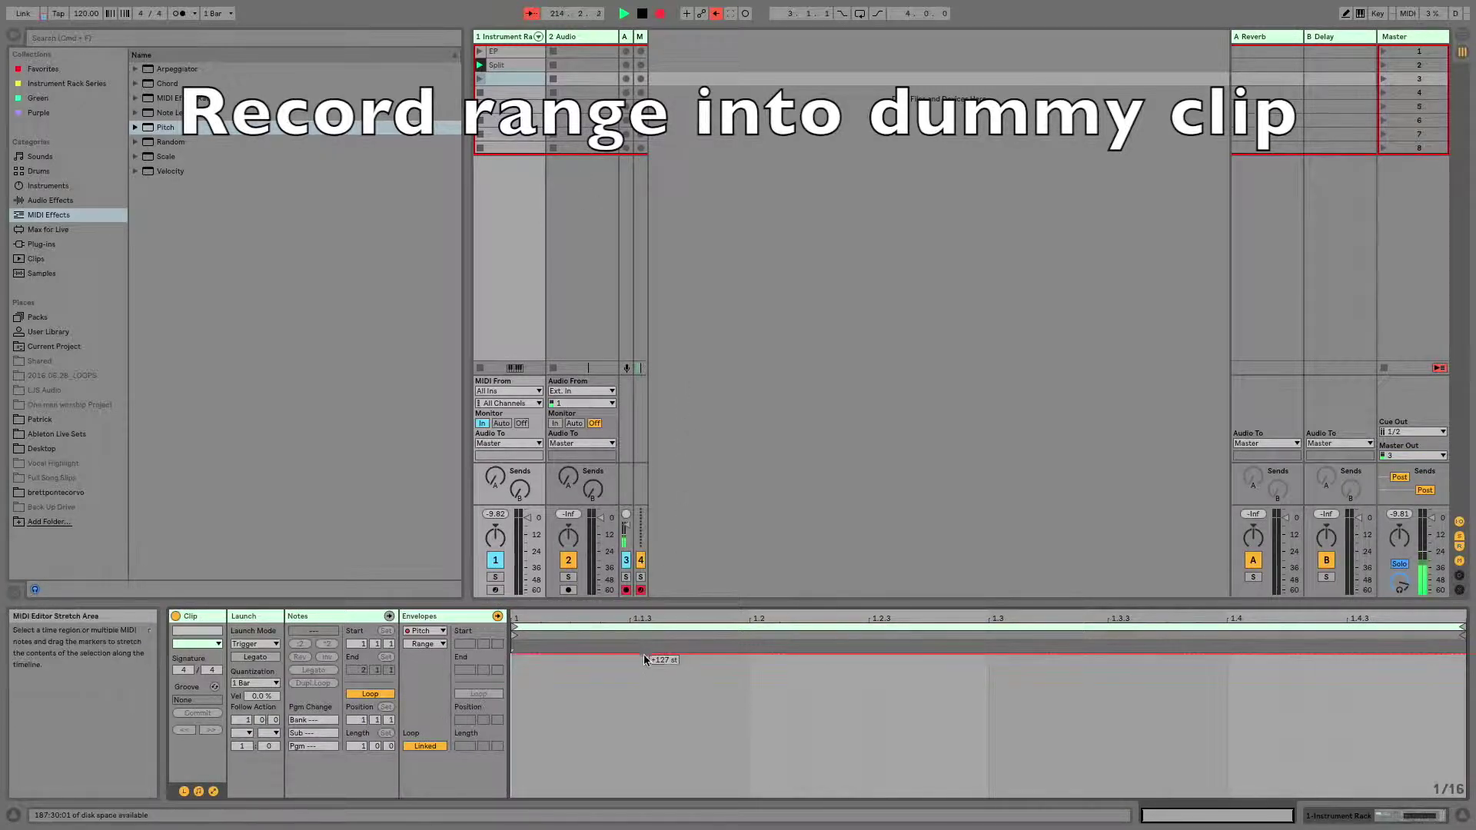
Set the EP chain's Pitch Lowest note to C1 and write it into the third-slot dummy clip's envelope
{"action": "key", "text": "shift+Tab"}
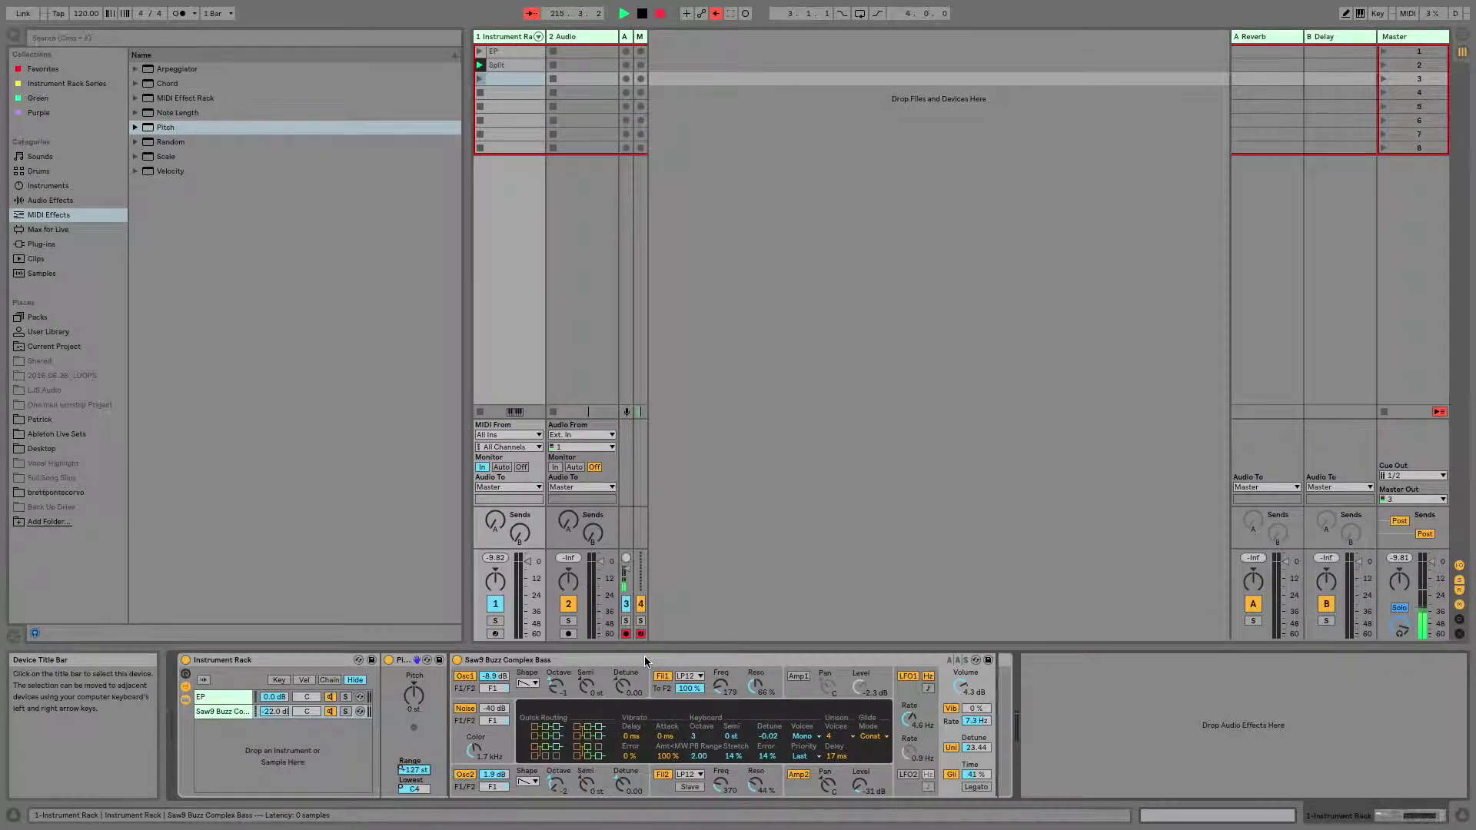
{"action": "left_click", "coordinate": [213, 703]}
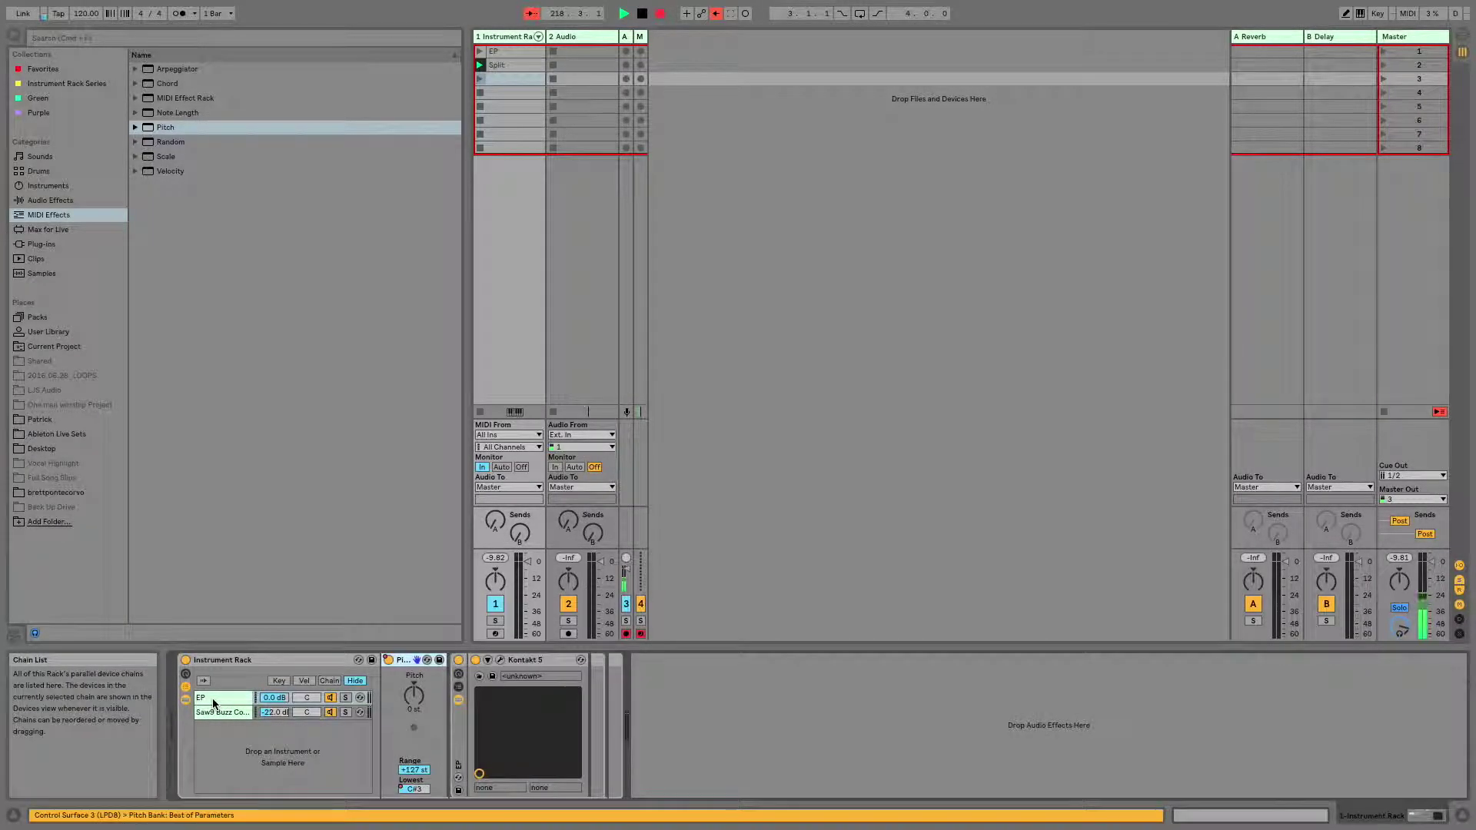
{"action": "mouse_move", "coordinate": [419, 795]}
{"action": "left_mouse_down"}
{"action": "mouse_move", "coordinate": [419, 750]}
{"action": "mouse_move", "coordinate": [419, 794]}
{"action": "left_mouse_up"}
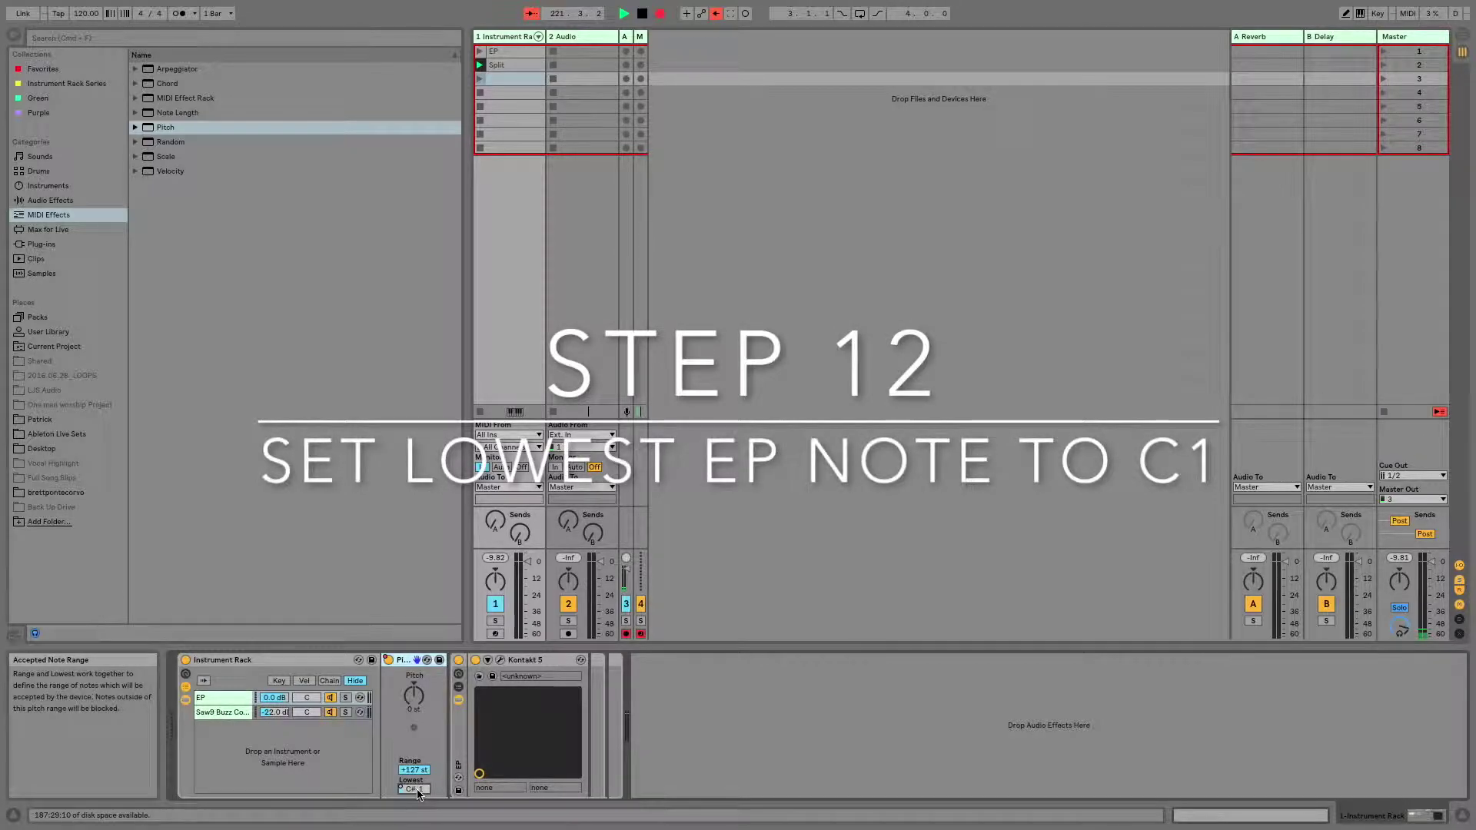
{"action": "scroll", "coordinate": [417, 794], "scroll_direction": "down", "scroll_amount": 1}
{"action": "scroll", "coordinate": [417, 794], "scroll_direction": "up", "scroll_amount": 4}
{"action": "scroll", "coordinate": [417, 794], "scroll_direction": "up", "scroll_amount": 2}
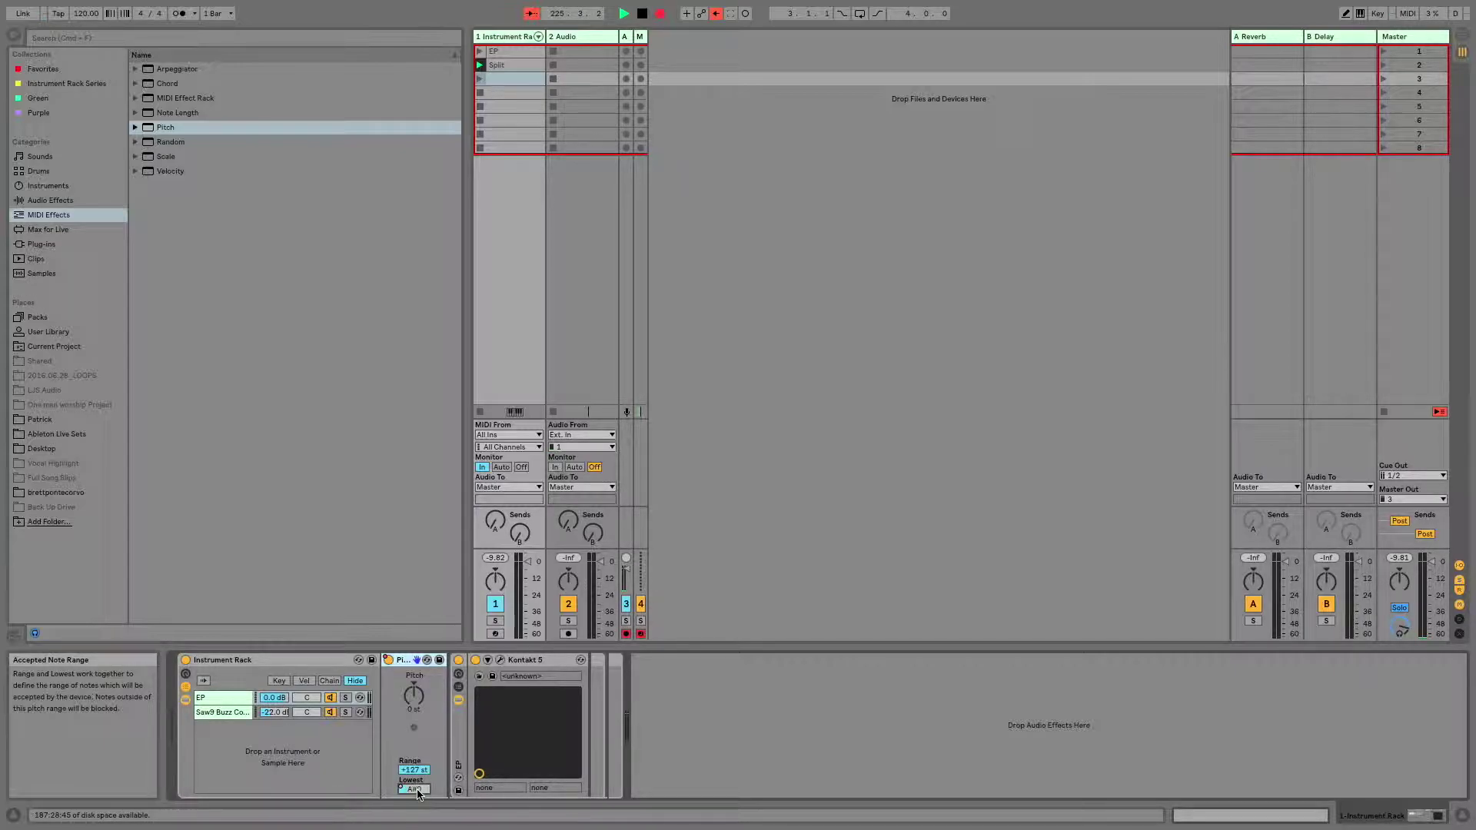
{"action": "key", "text": "shift+Tab"}
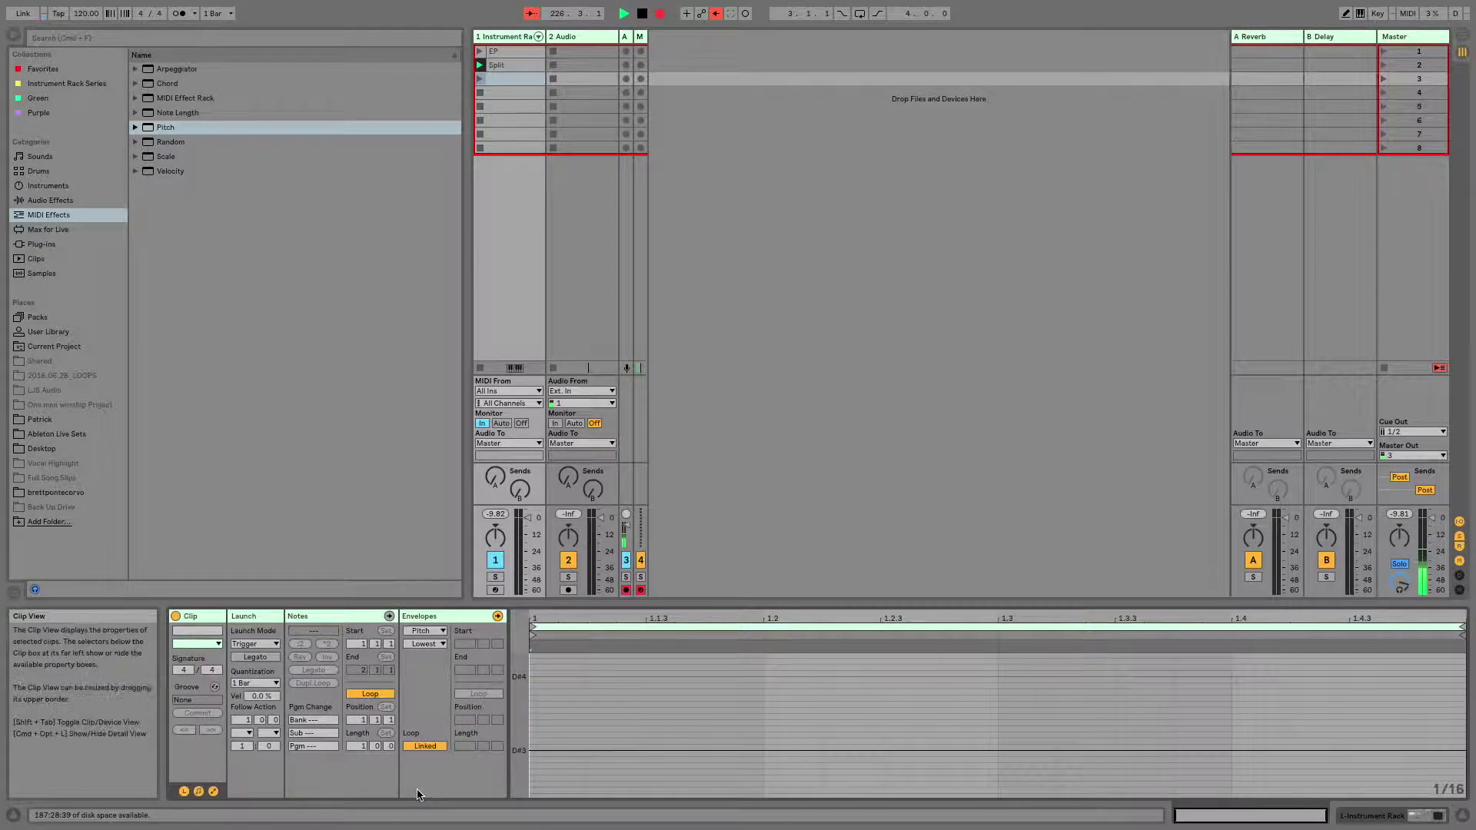
{"action": "scroll", "coordinate": [793, 761], "scroll_direction": "up", "scroll_amount": 3}
{"action": "scroll", "coordinate": [753, 766], "scroll_direction": "down", "scroll_amount": 9}
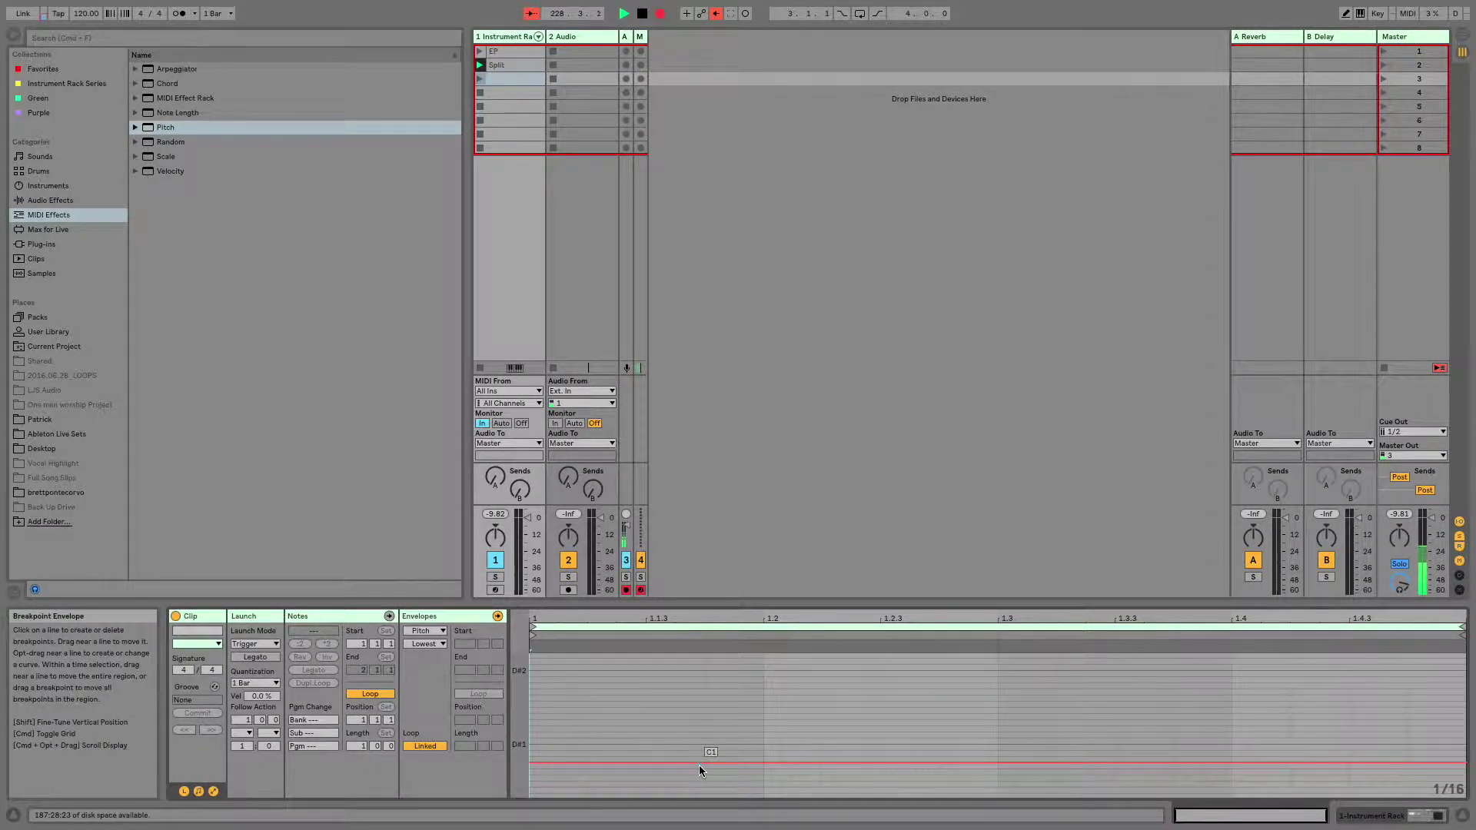
Set the EP chain's Pitch Range to +36 st and write it into the third-slot dummy clip's envelope
{"action": "mouse_move", "coordinate": [1039, 815]}
{"action": "key", "text": "shift+Tab"}
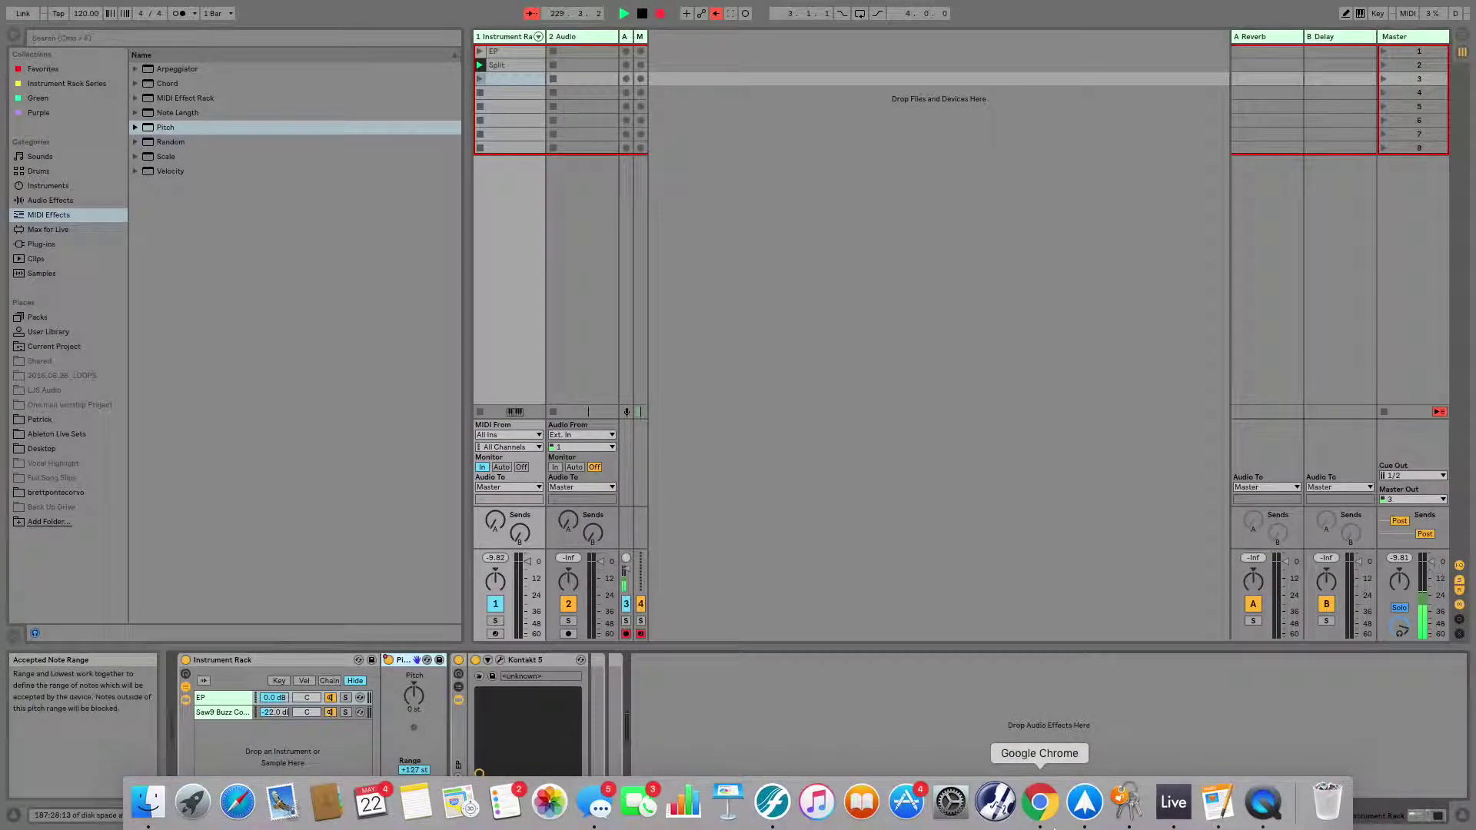
{"action": "left_click", "coordinate": [222, 713]}
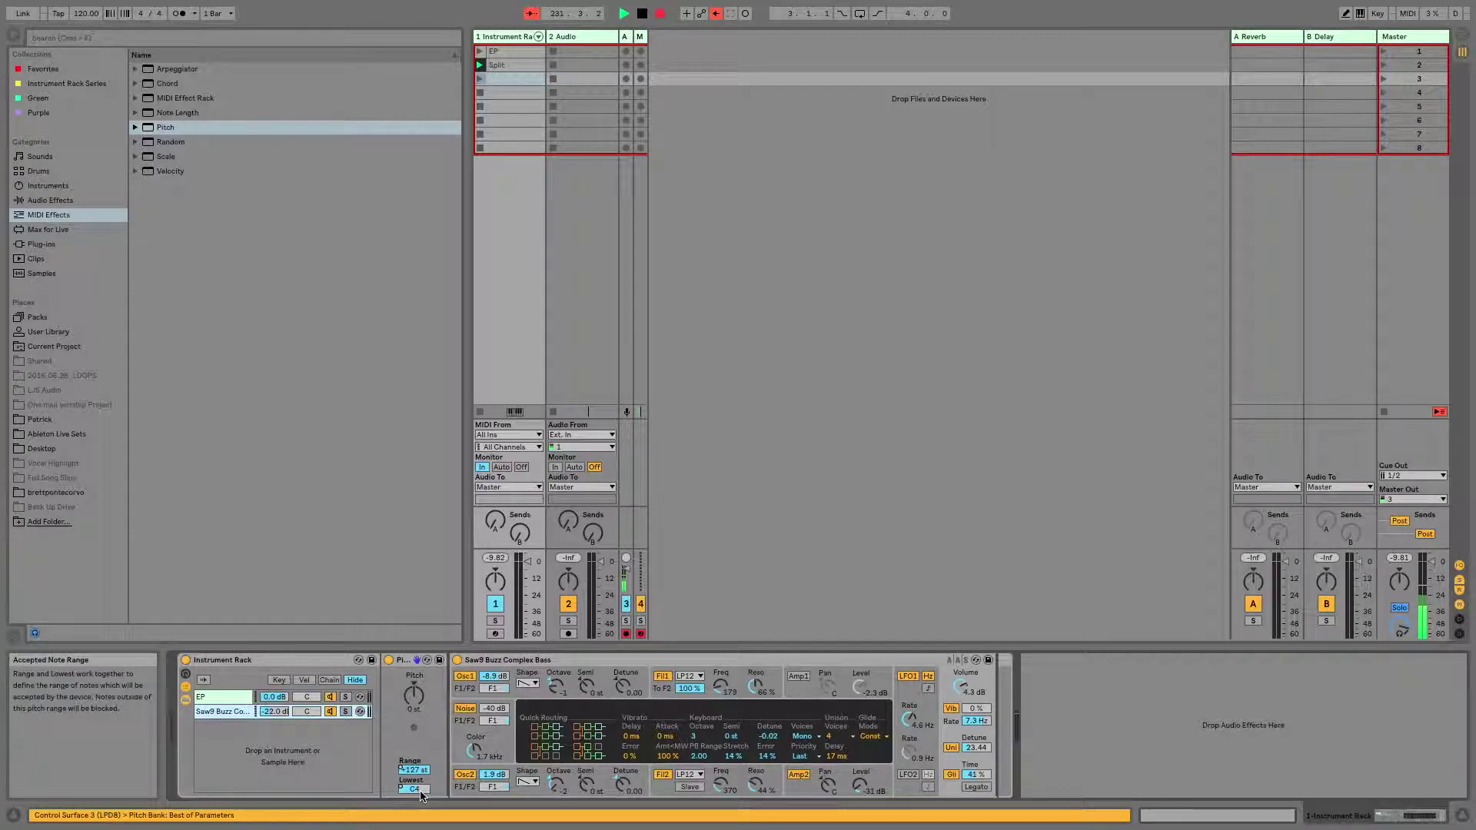
{"action": "left_click", "coordinate": [229, 697]}
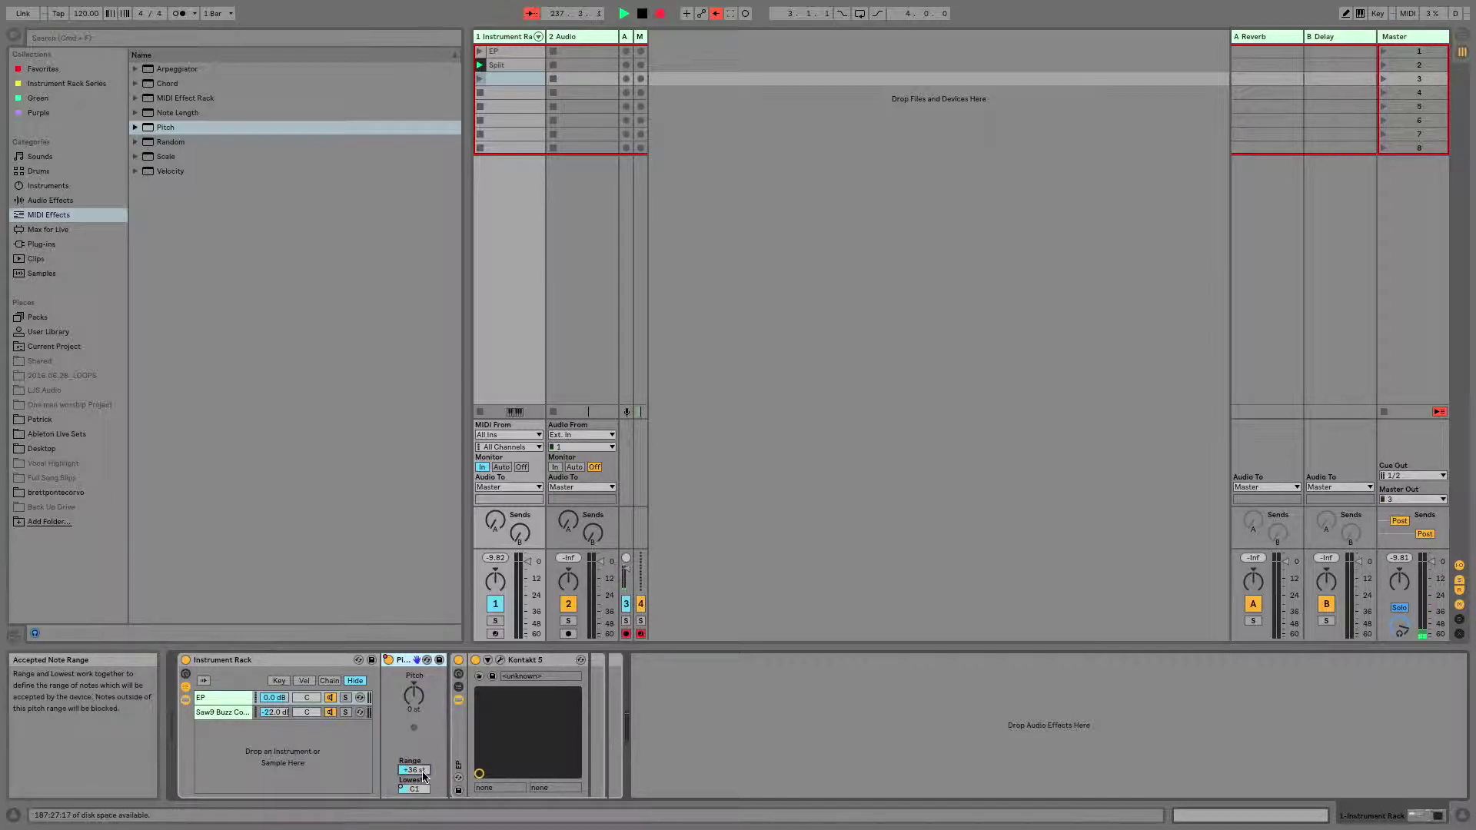
{"action": "key", "text": "shift+Tab"}
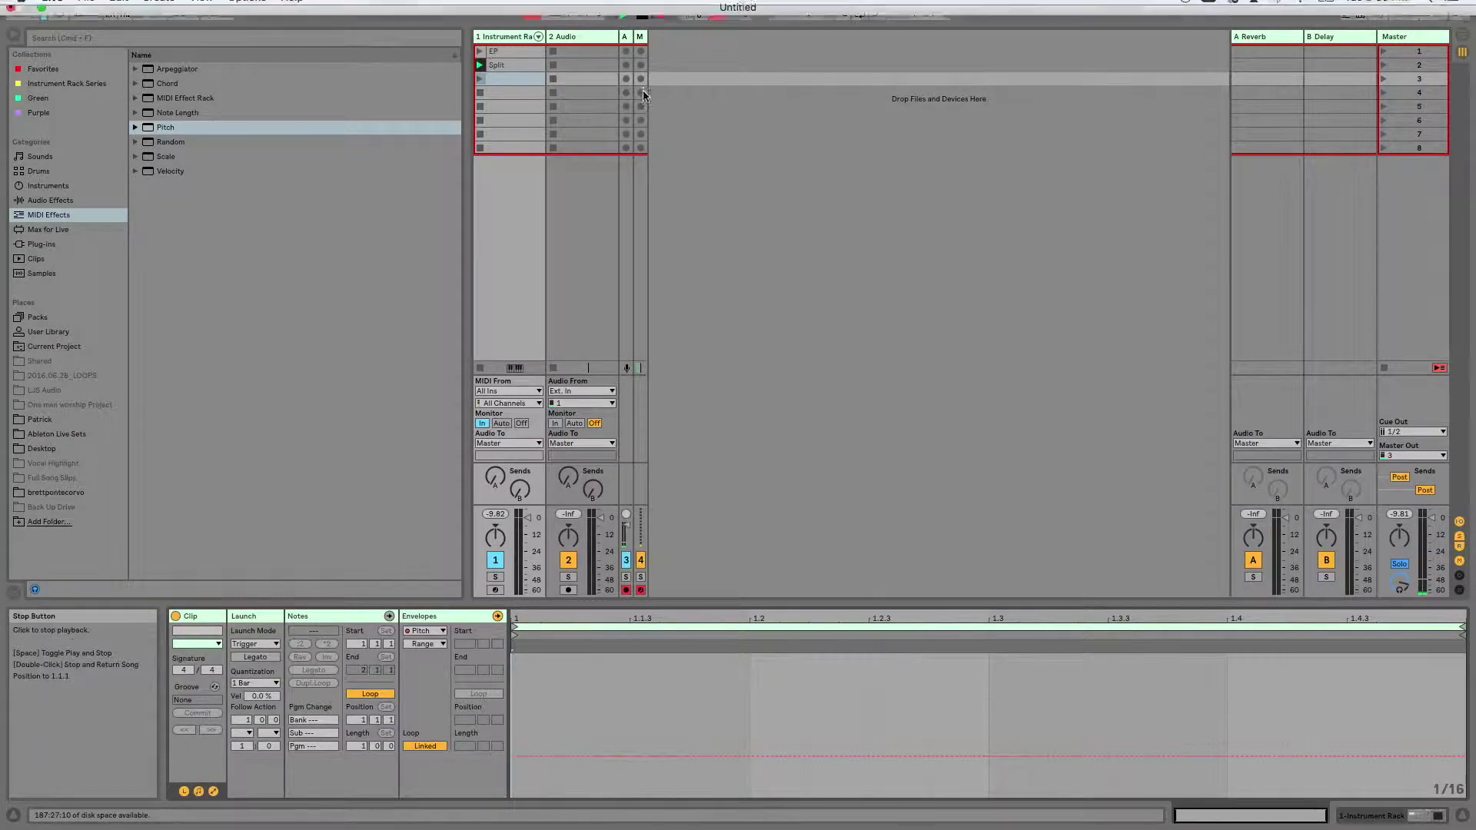
{"action": "double_click", "coordinate": [586, 757]}
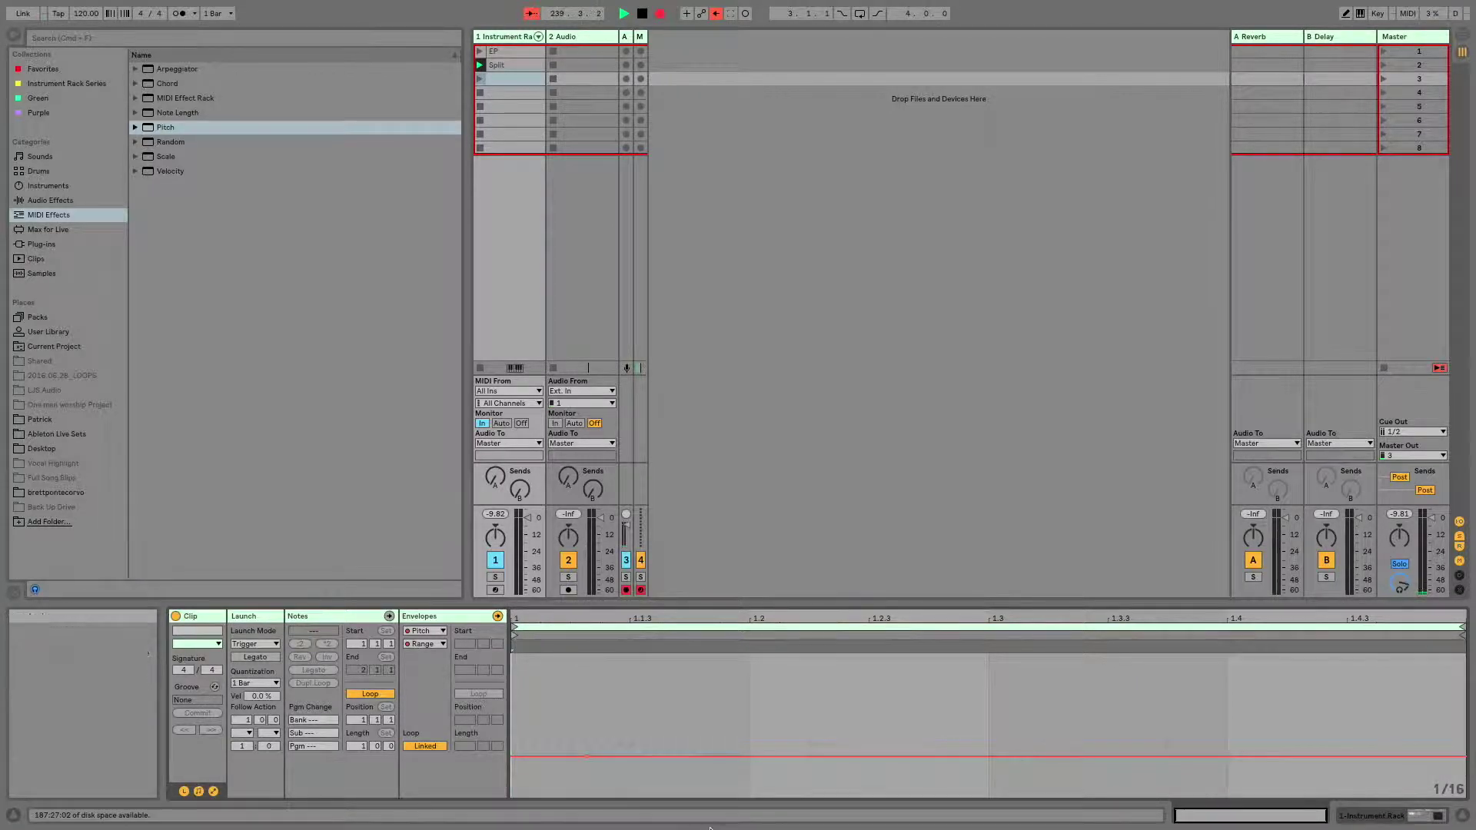
Adjust the EP chain's Pitch Range envelope in the third-slot dummy clip and set the Range to +35 st
{"action": "key", "text": "shift+Tab"}
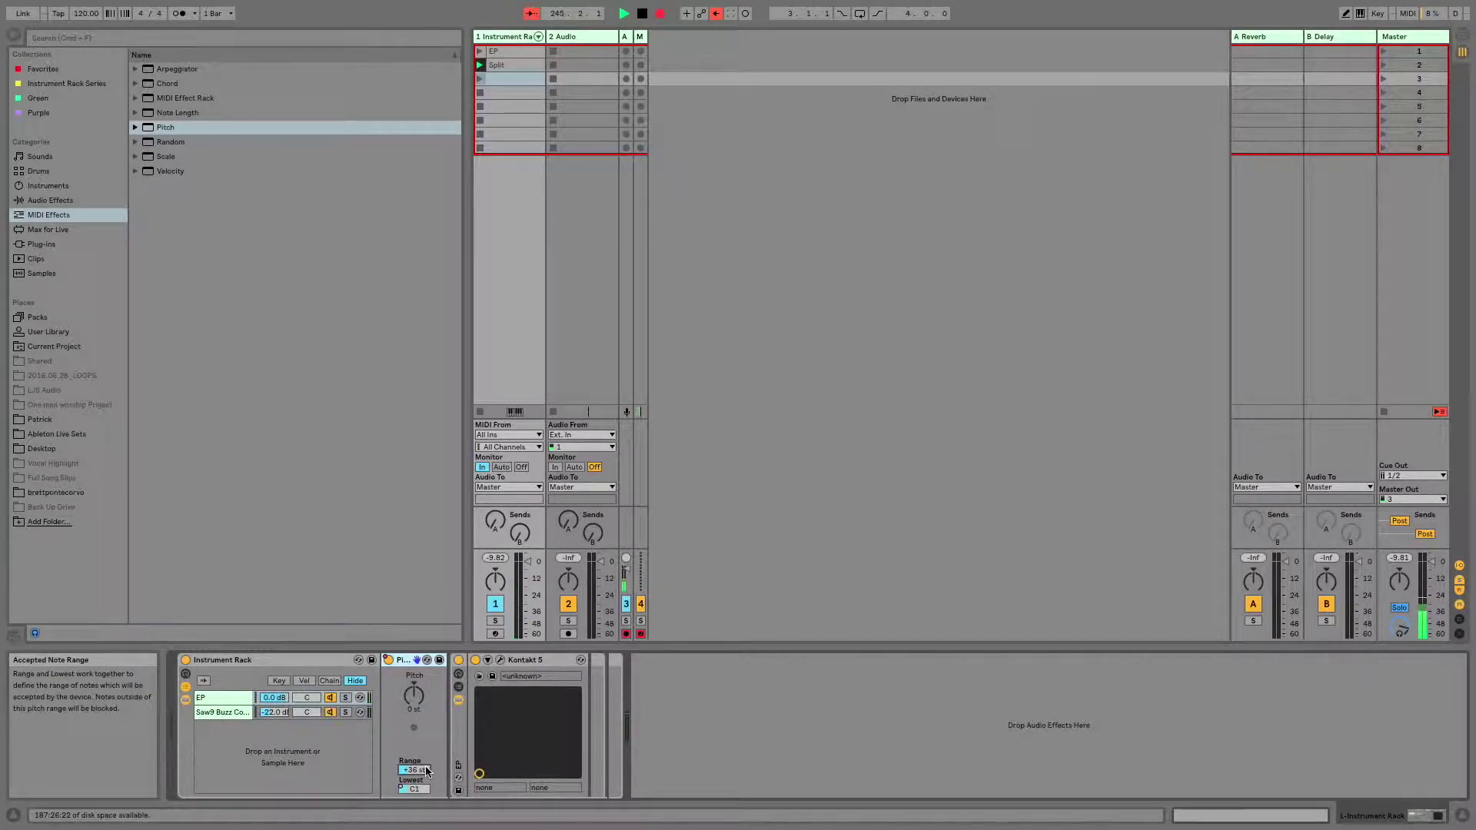
{"action": "key", "text": "shift+Tab"}
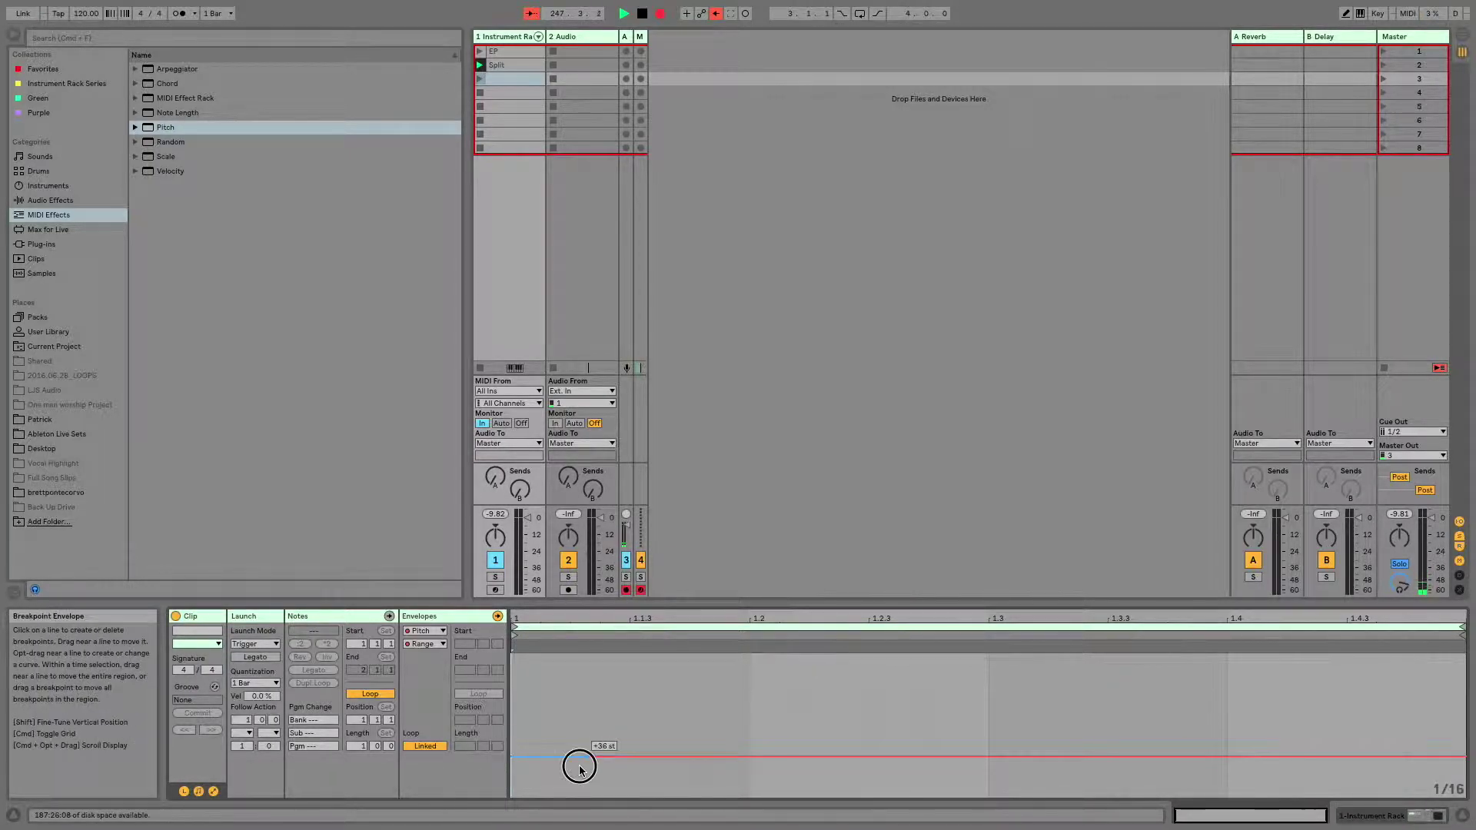
{"action": "left_click_drag", "start_coordinate": [585, 757], "coordinate": [570, 757]}
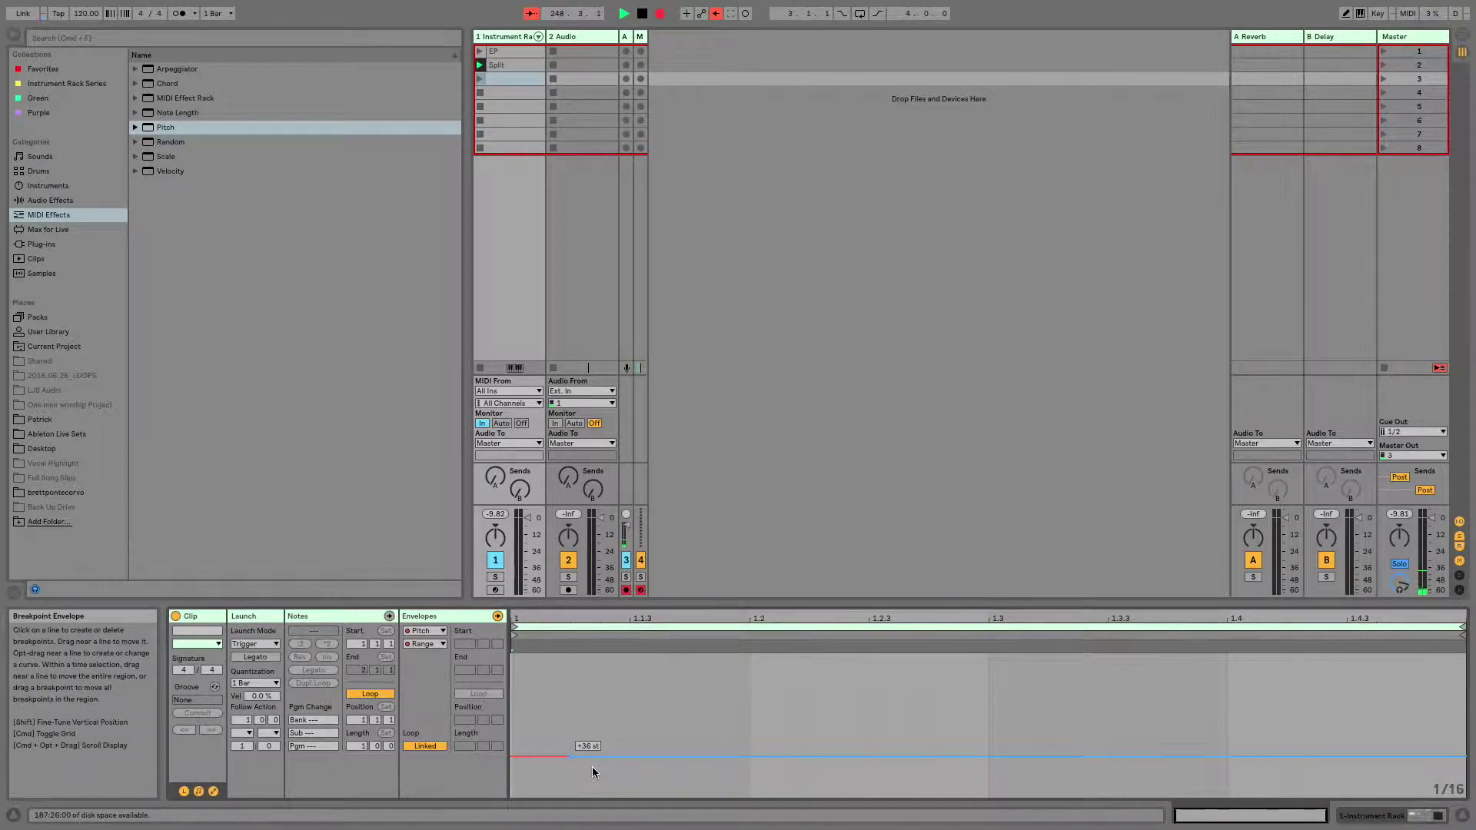
{"action": "left_click", "coordinate": [570, 757]}
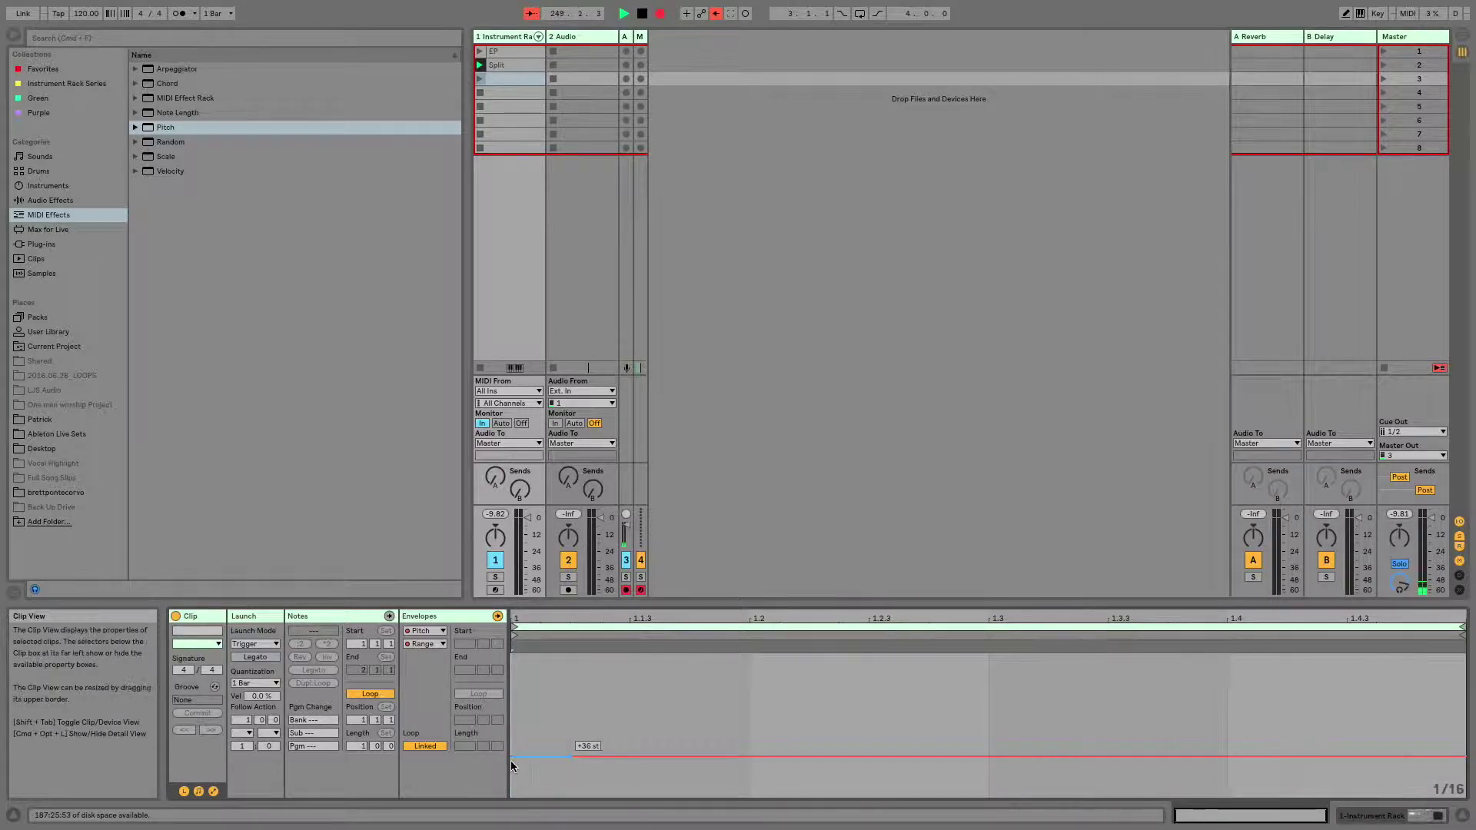
{"action": "left_click", "coordinate": [575, 758]}
{"action": "key", "text": "shift+Tab"}
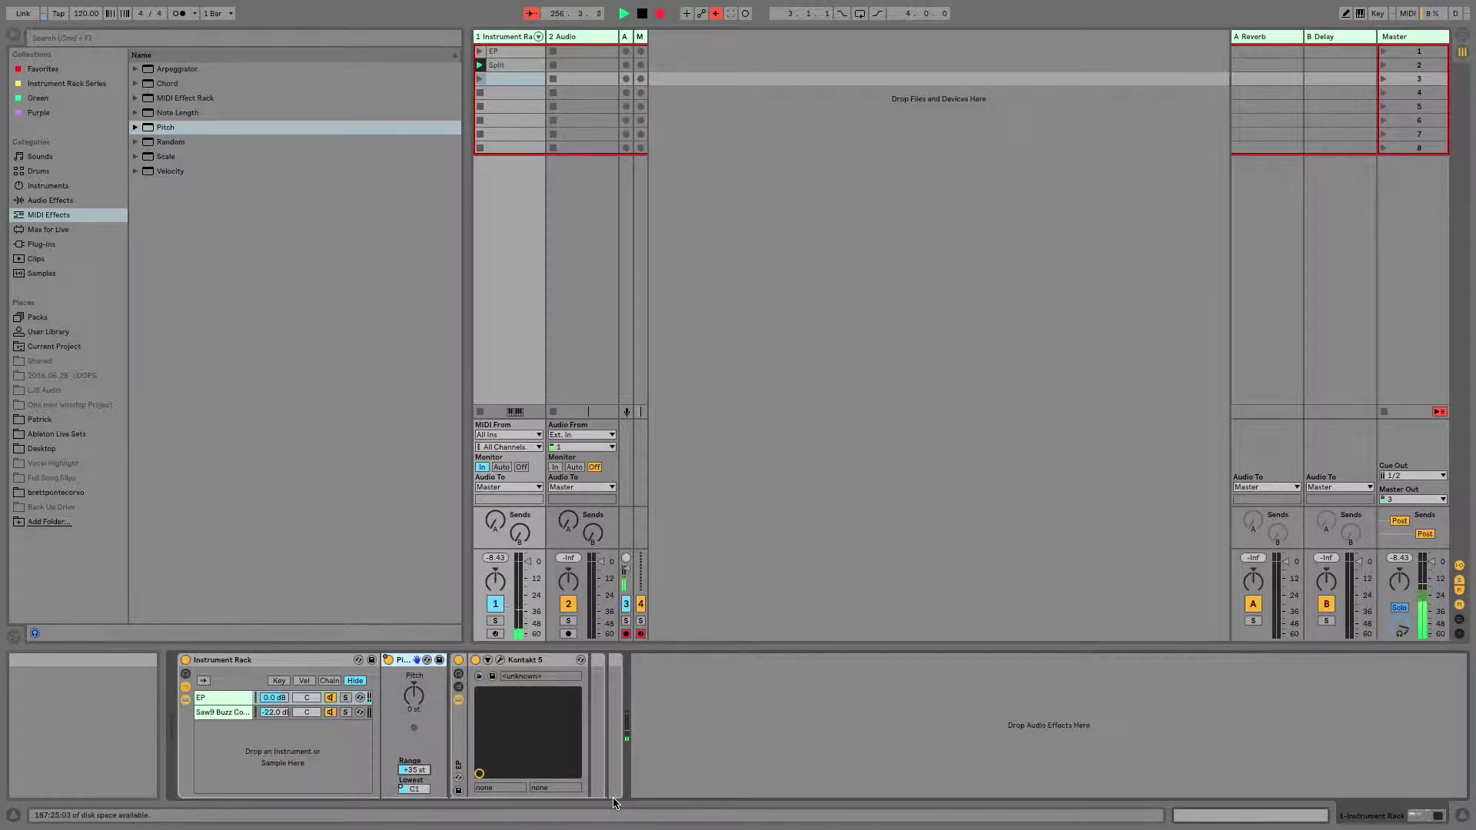
Rename the dummy clip in the third slot as Bass lead
{"action": "right_click", "coordinate": [503, 82]}
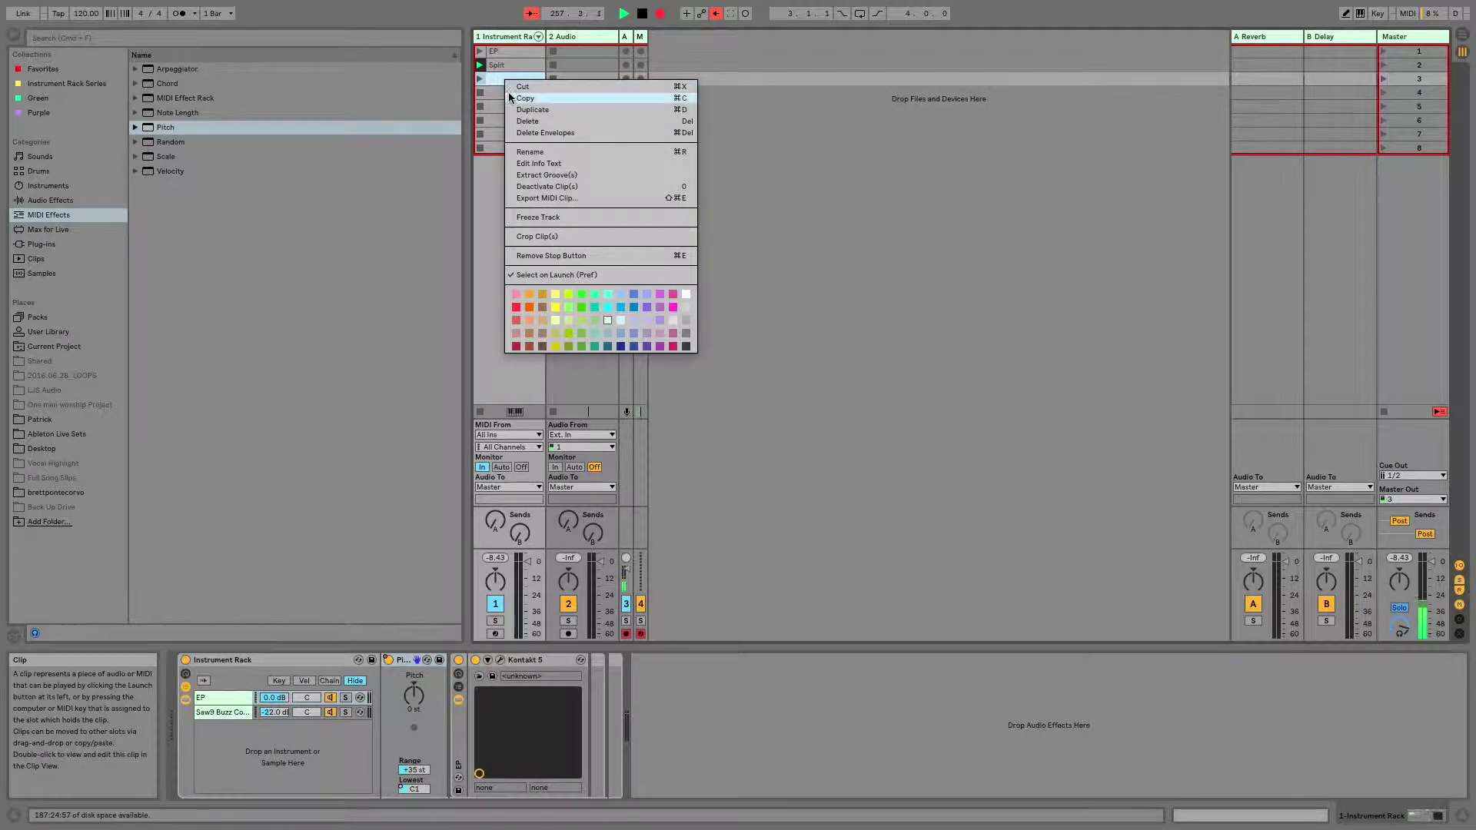
{"action": "left_click", "coordinate": [537, 152]}
{"action": "type", "text": "Bass lead"}
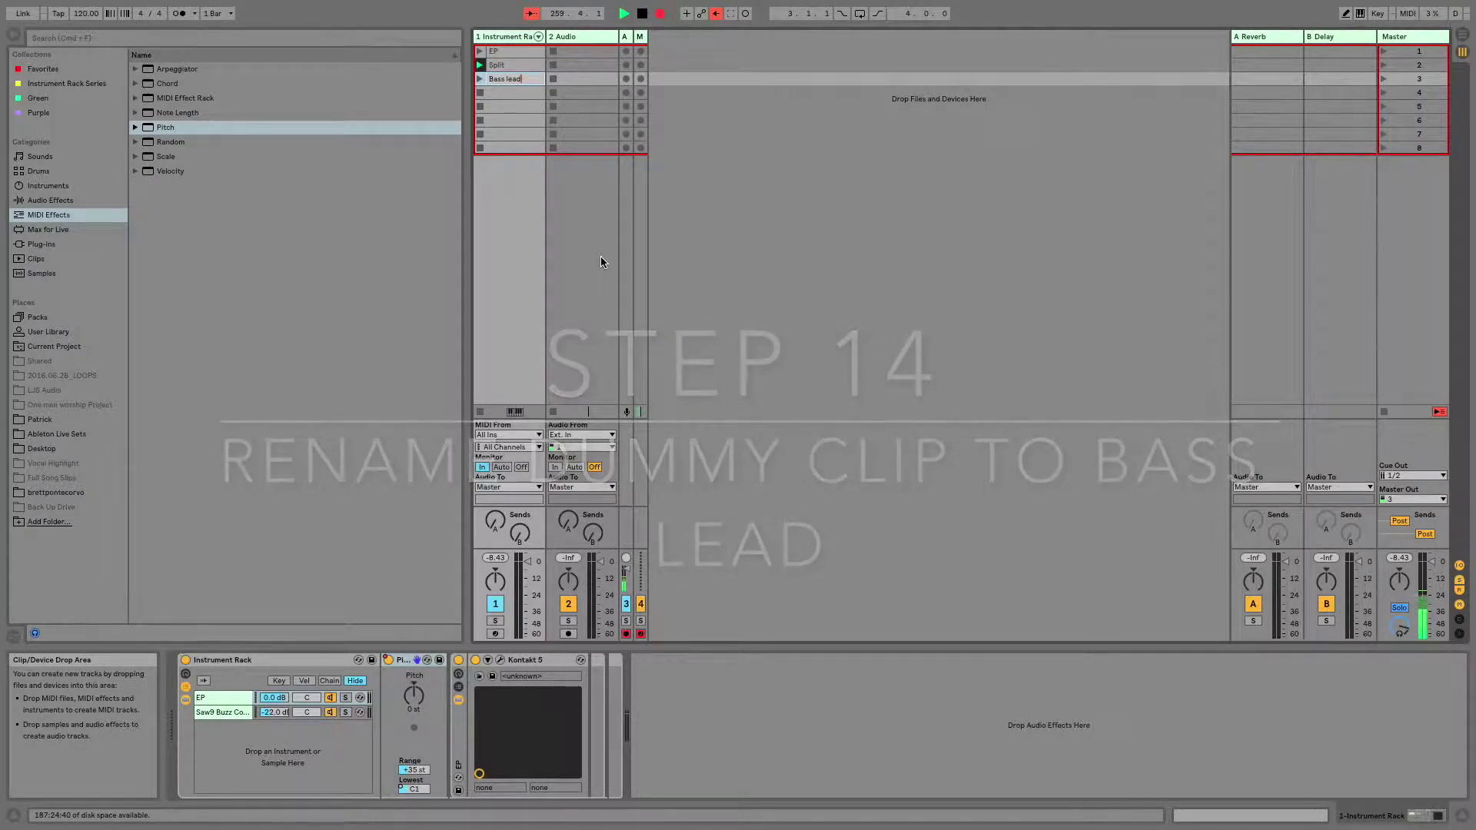
{"action": "key", "text": "Return"}
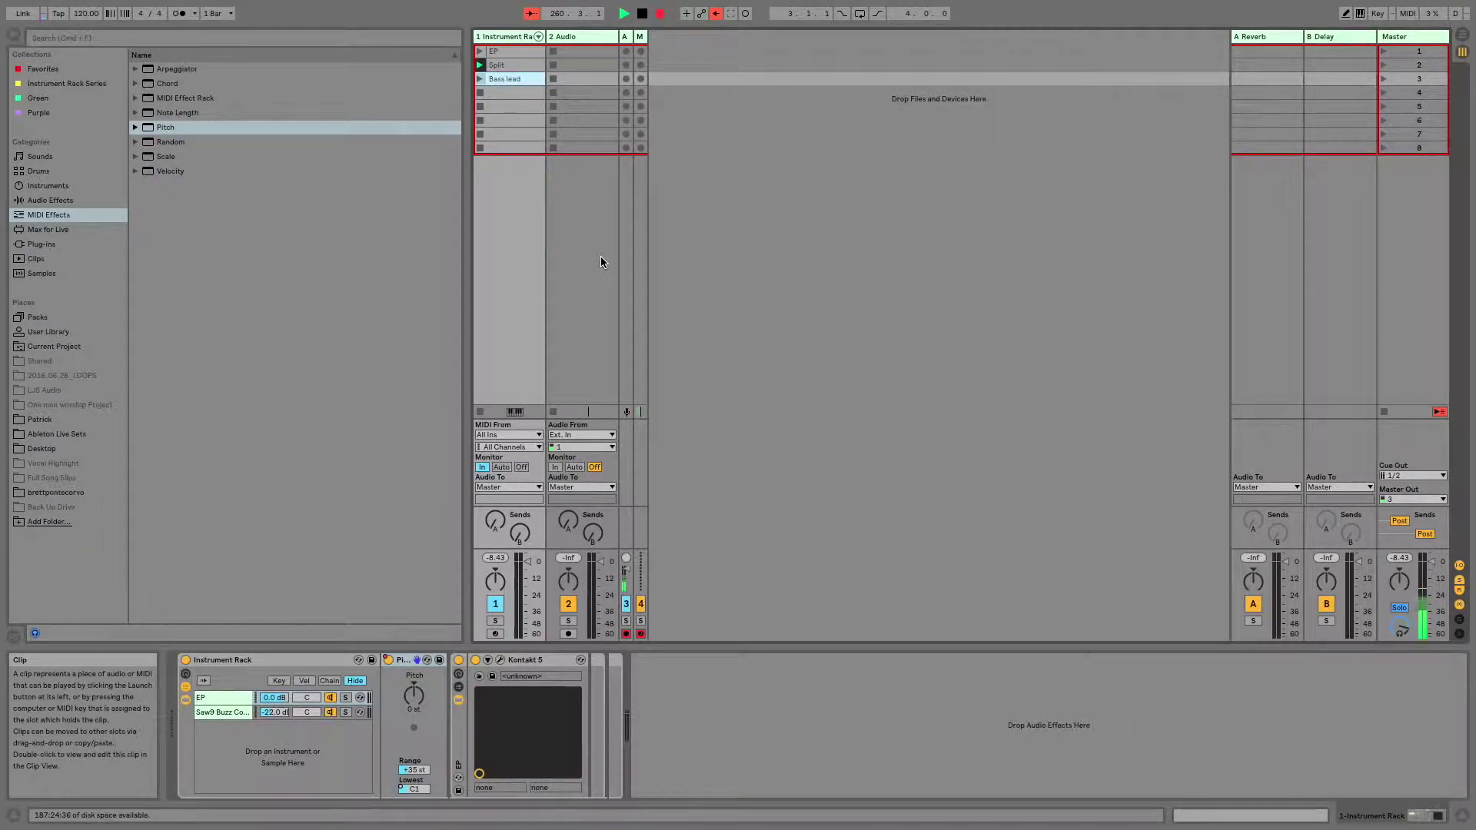